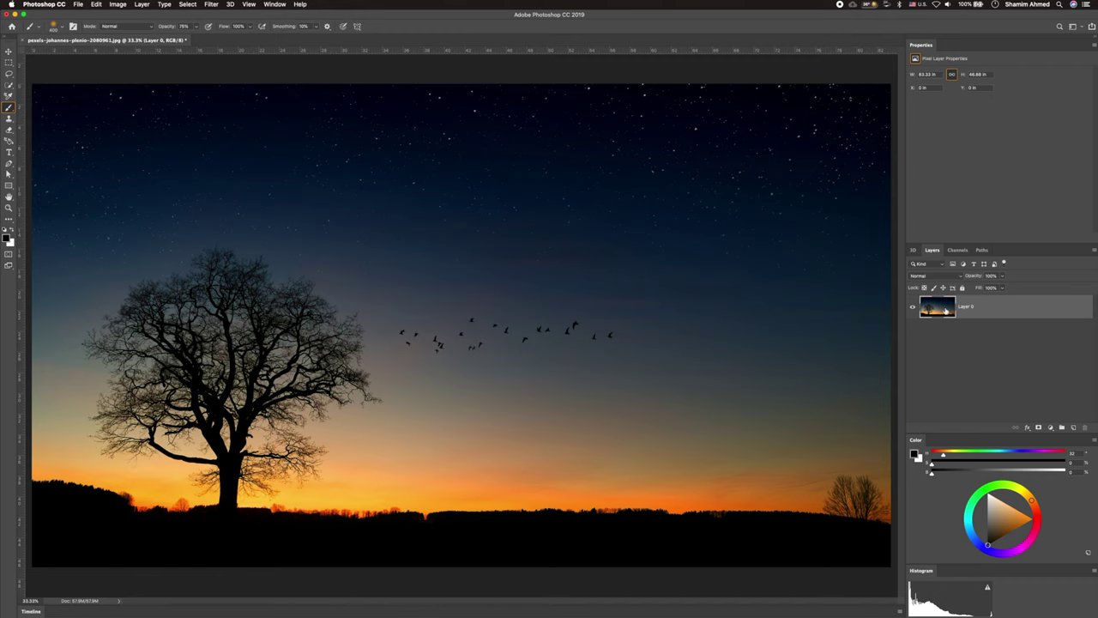
# Clone the left tree onto a new layer at the right horizon using a Soft Round Clone Stamp
pyautogui.click(1073, 427)
pyautogui.press('s')
pyautogui.click(54, 26)
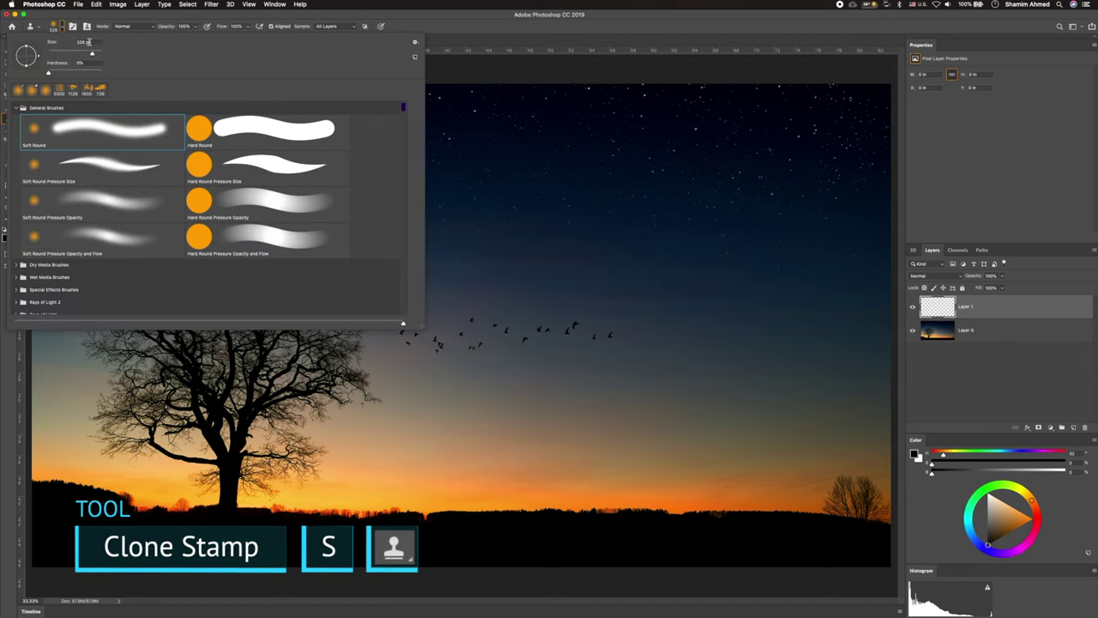
pyautogui.click(233, 495)
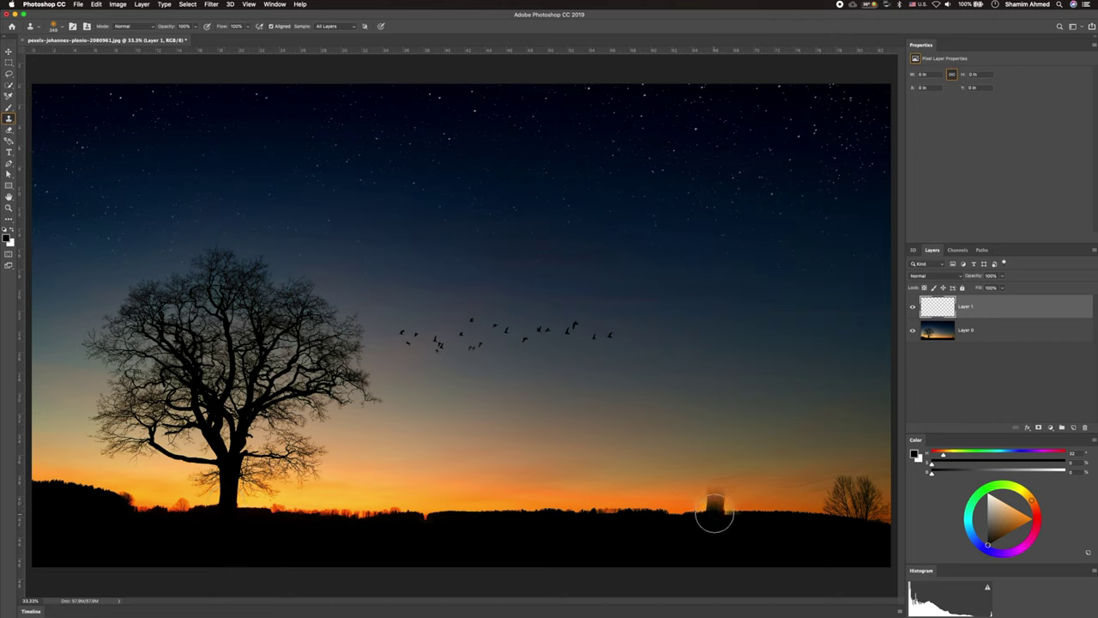
pyautogui.moveTo(713, 515)
pyautogui.mouseDown()
pyautogui.moveTo(681, 455)
pyautogui.moveTo(584, 441)
pyautogui.moveTo(666, 421)
pyautogui.moveTo(605, 396)
pyautogui.moveTo(588, 360)
pyautogui.moveTo(667, 363)
pyautogui.moveTo(661, 287)
pyautogui.moveTo(598, 335)
pyautogui.moveTo(703, 265)
pyautogui.moveTo(745, 289)
pyautogui.moveTo(789, 287)
pyautogui.moveTo(840, 394)
pyautogui.moveTo(785, 429)
pyautogui.moveTo(755, 480)
pyautogui.moveTo(720, 403)
pyautogui.moveTo(738, 343)
pyautogui.moveTo(725, 416)
pyautogui.mouseUp()
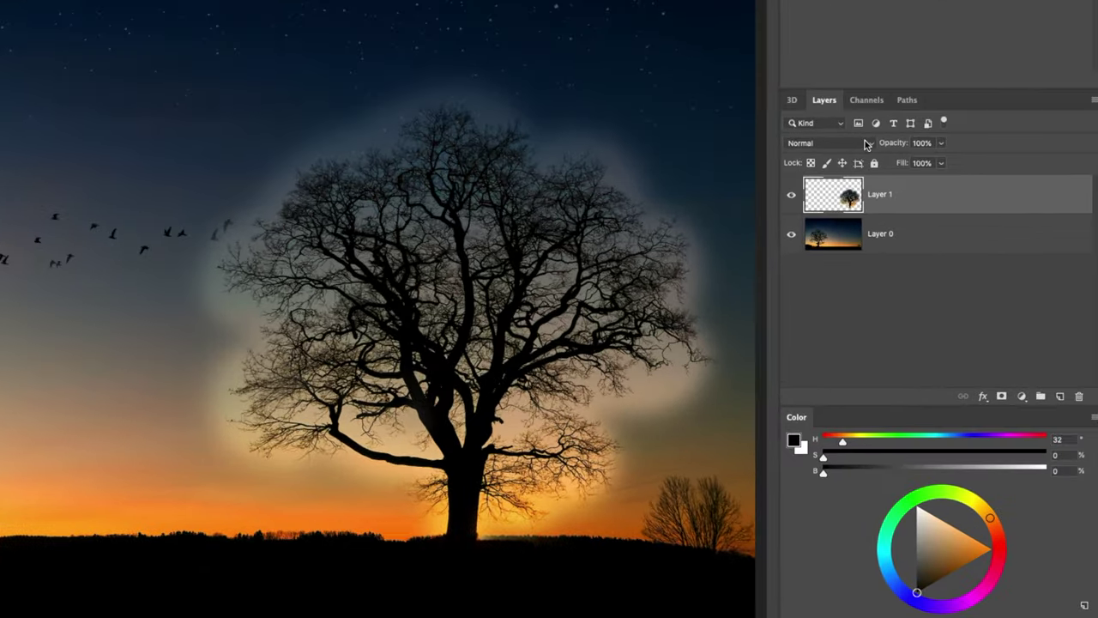
# Set Layer 1 to Darken, duplicate it, shift the copy upward, and give the copy a layer mask
pyautogui.click(827, 142)
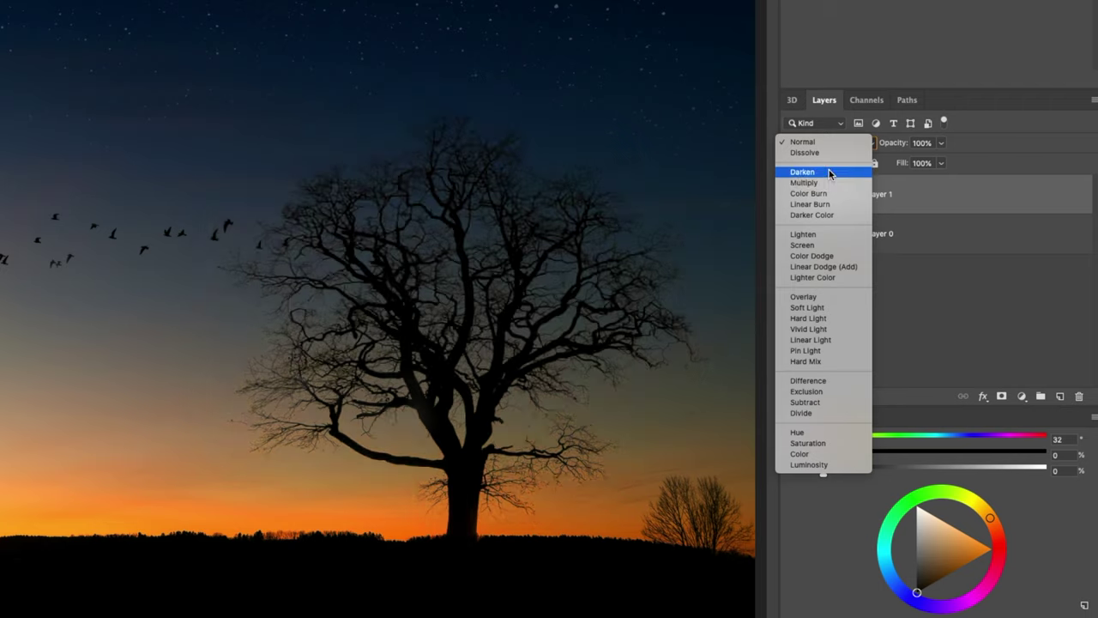
pyautogui.click(830, 175)
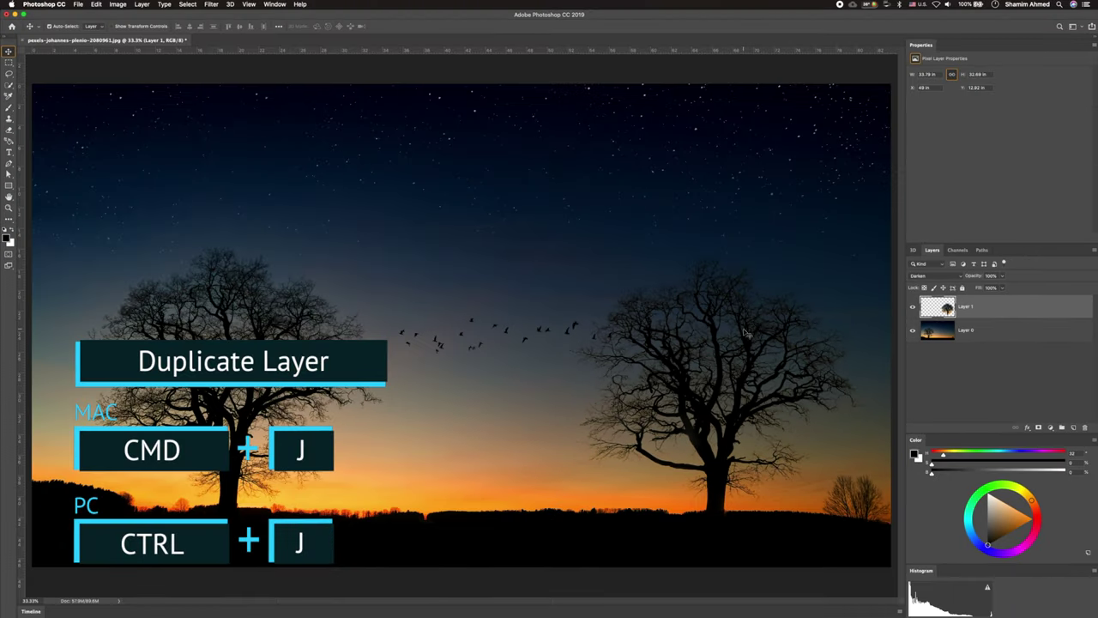
pyautogui.press('super+j')
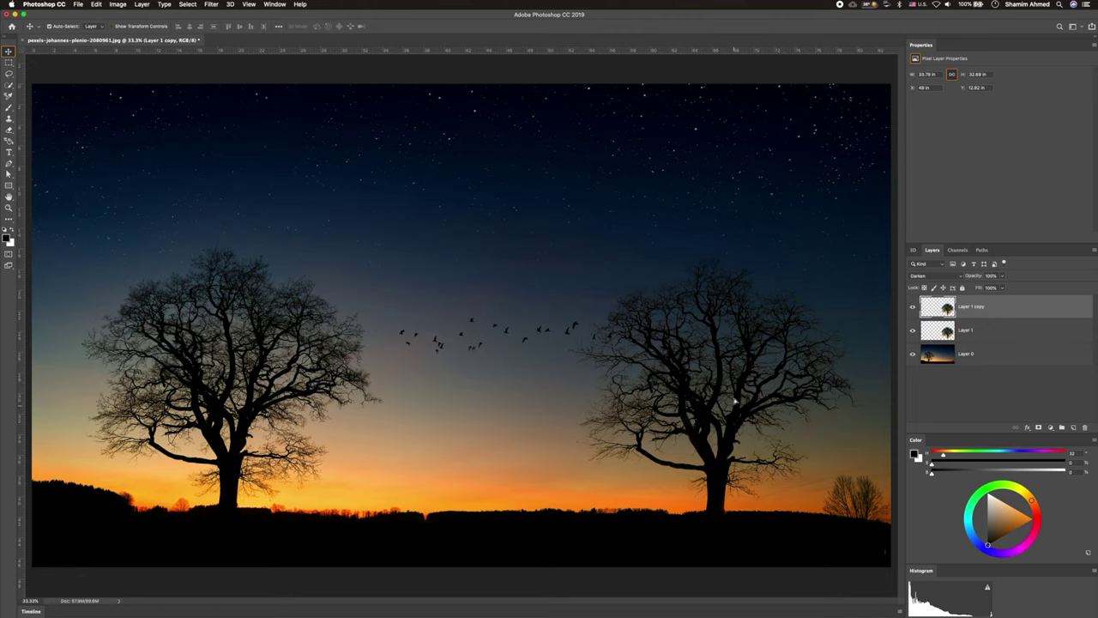
pyautogui.moveTo(735, 401); pyautogui.dragTo(734, 352)
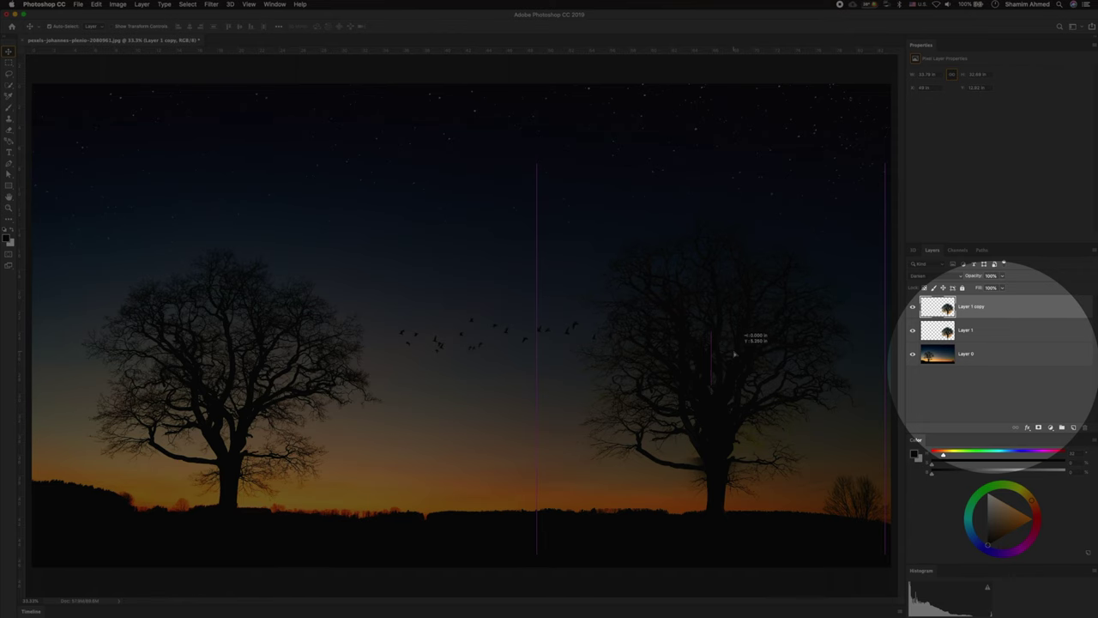
pyautogui.moveTo(739, 352); pyautogui.dragTo(738, 350)
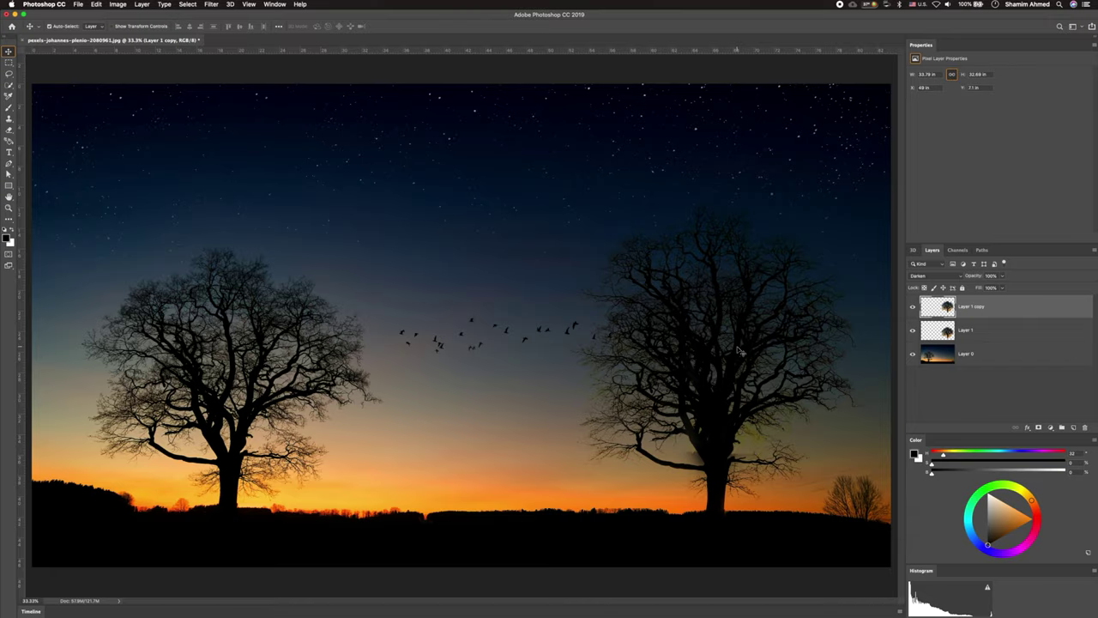
pyautogui.click(1039, 426)
pyautogui.press('b')
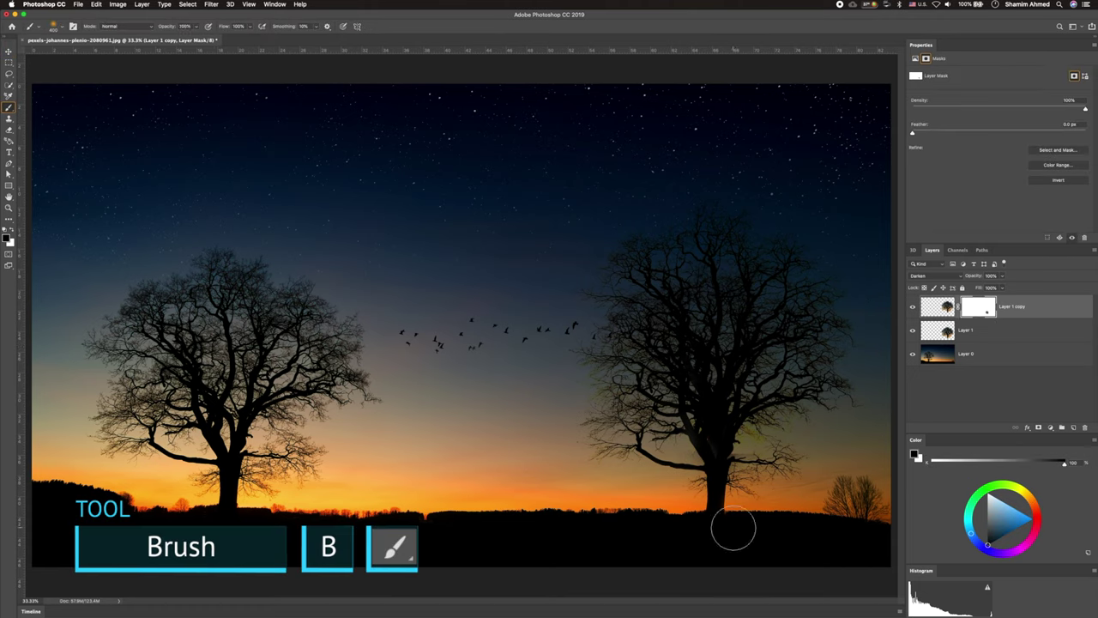
# Add a mask to Layer 1 and paint out the stray branch stub and thin lower branches
pyautogui.click(53, 26)
pyautogui.doubleClick(257, 129)
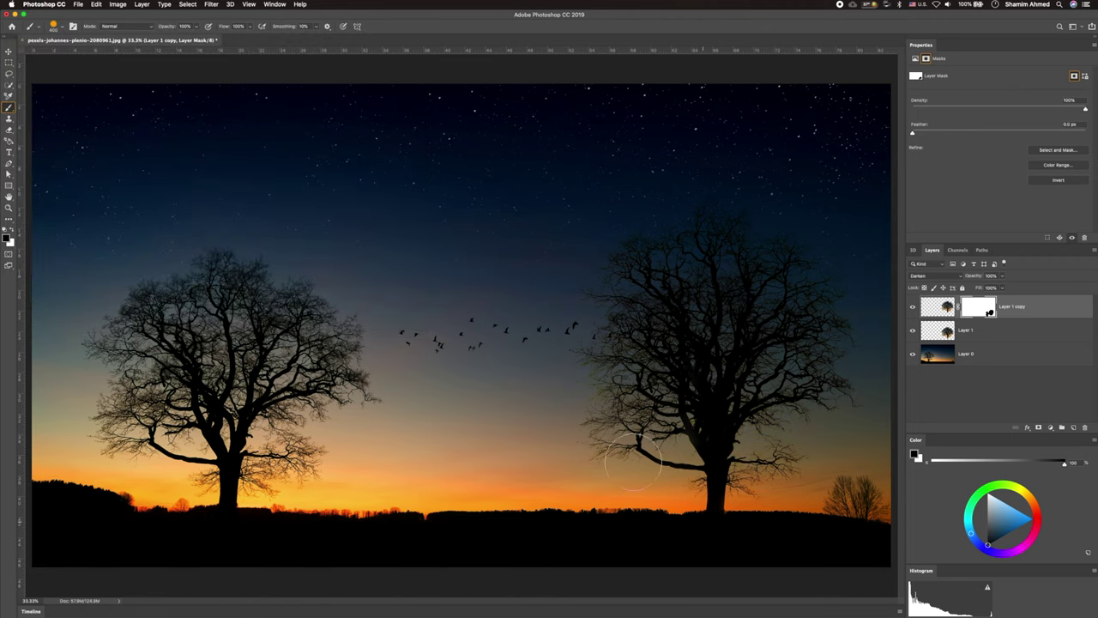
pyautogui.click(947, 336)
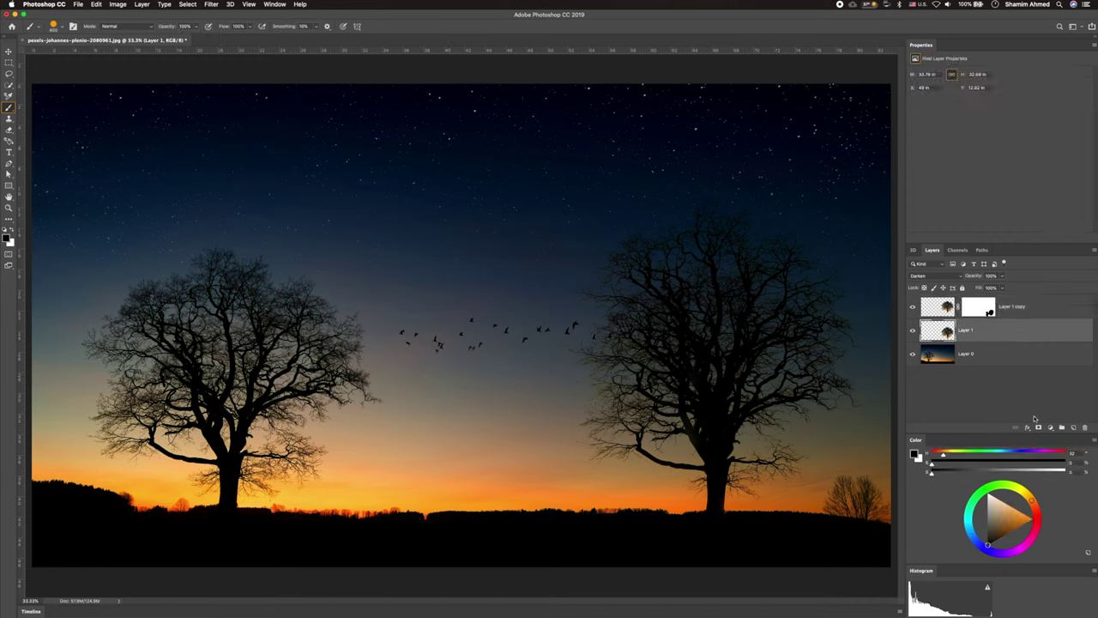
pyautogui.click(1038, 427)
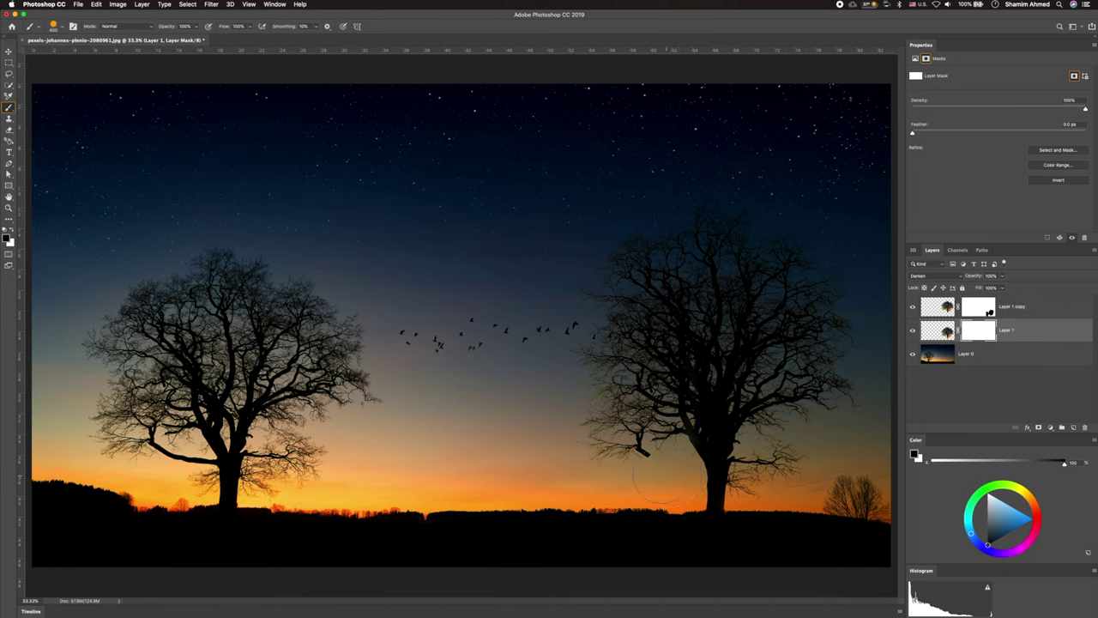
pyautogui.moveTo(674, 470); pyautogui.dragTo(630, 455)
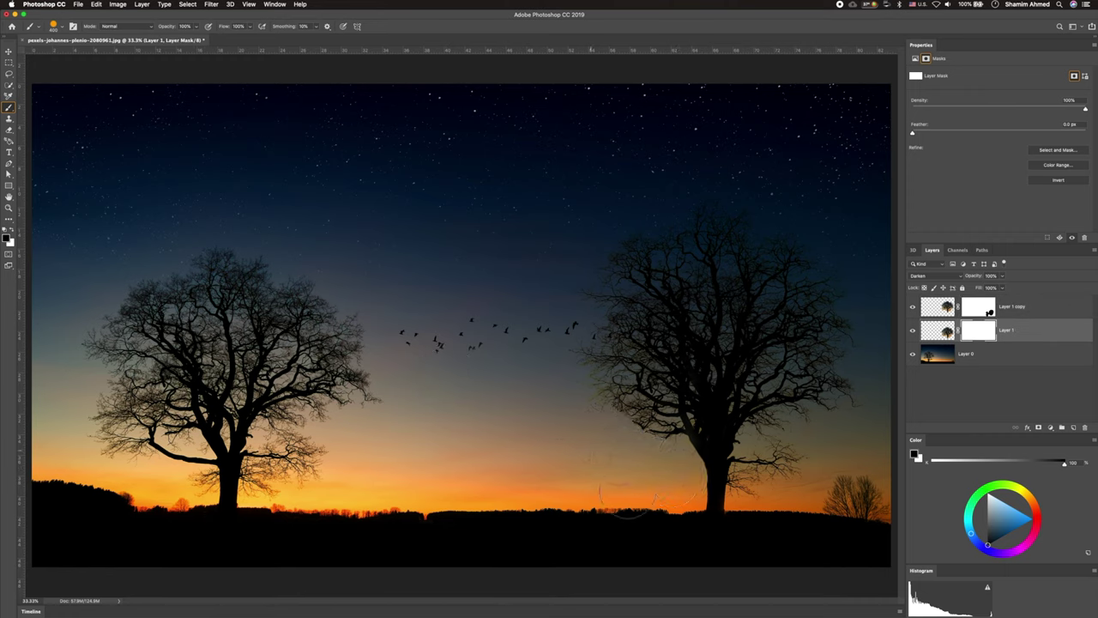
pyautogui.moveTo(760, 507); pyautogui.dragTo(766, 465)
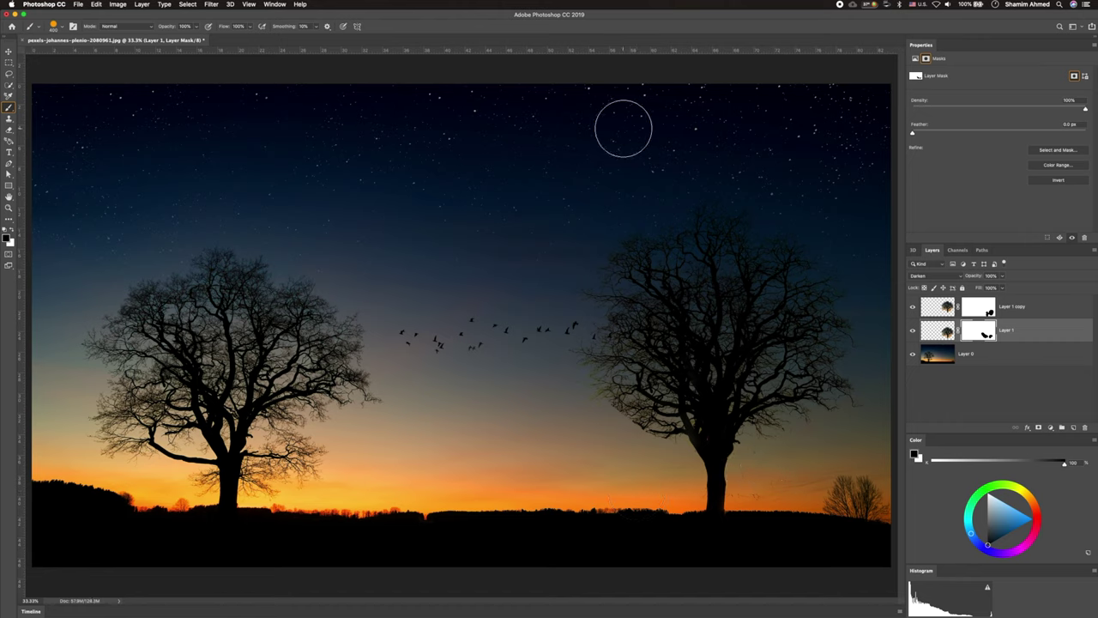
pyautogui.click(57, 26)
# Choose the Sampled Brush 13 1 preset and enlarge it to about 300
pyautogui.scroll(-5, 258, 214)
pyautogui.scroll(-5, 392, 135)
pyautogui.scroll(-3, 395, 137)
pyautogui.scroll(-3, 401, 146)
pyautogui.scroll(-3, 403, 158)
pyautogui.scroll(-3, 404, 171)
pyautogui.scroll(-3, 404, 176)
pyautogui.scroll(-3, 404, 182)
pyautogui.scroll(-3, 404, 183)
pyautogui.scroll(-3, 404, 184)
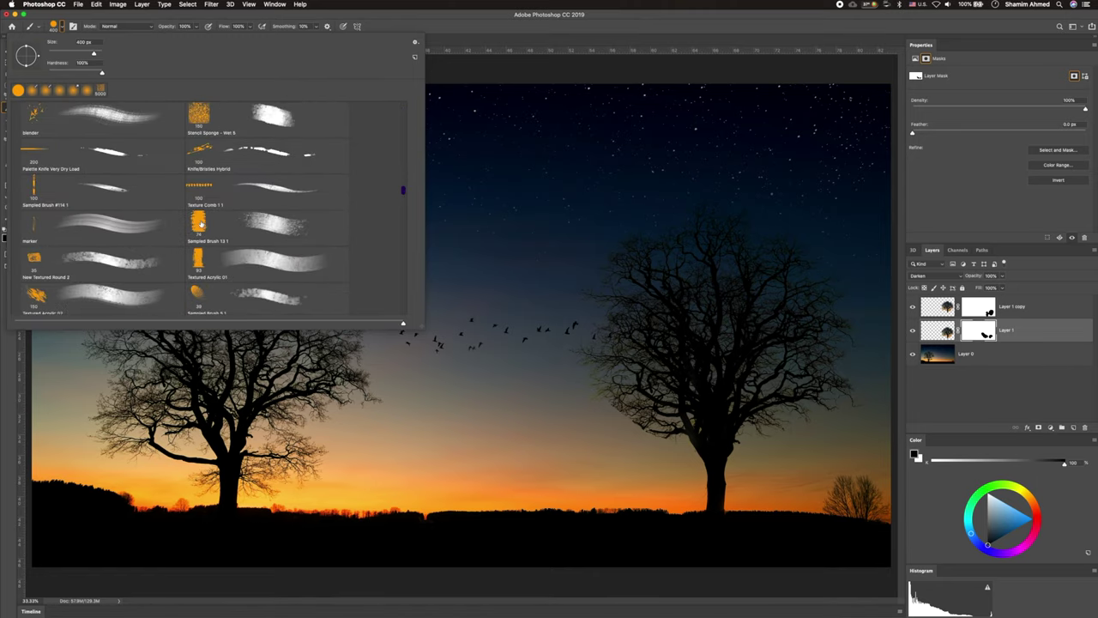
pyautogui.doubleClick(198, 225)
pyautogui.press(']')
pyautogui.press(']')
pyautogui.press(']')
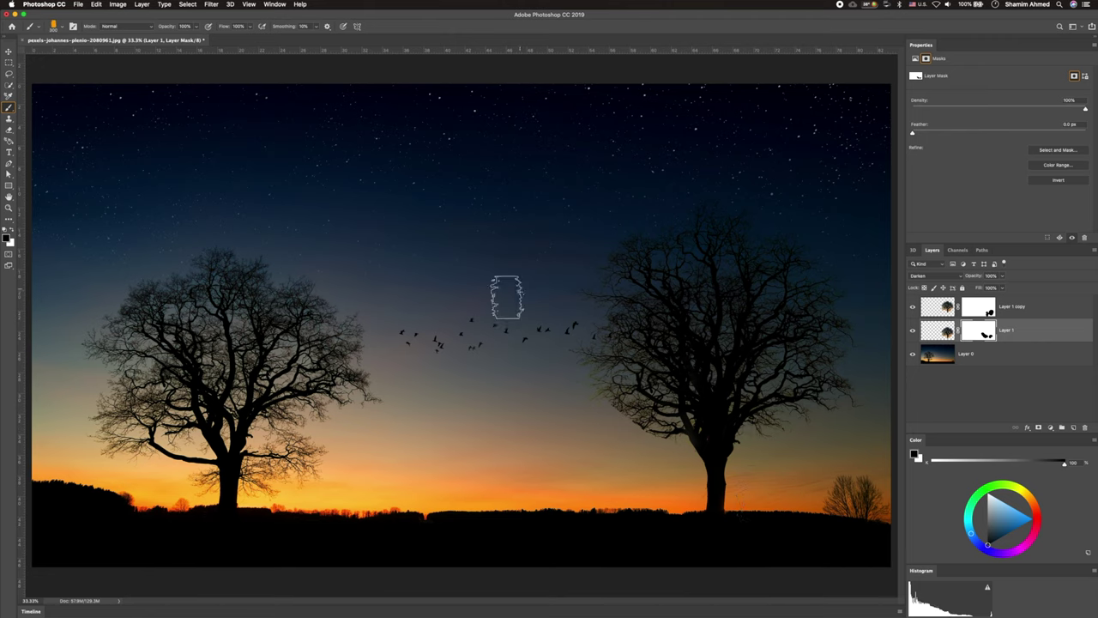
# Pick a different brush preset and clear the black from Layer 1's mask
pyautogui.click(53, 25)
pyautogui.scroll(-5, 205, 198)
pyautogui.scroll(-5, 206, 198)
pyautogui.scroll(-5, 206, 198)
pyautogui.scroll(-5, 206, 198)
pyautogui.scroll(-5, 206, 198)
pyautogui.scroll(-5, 206, 198)
pyautogui.scroll(-5, 206, 198)
pyautogui.scroll(-5, 207, 199)
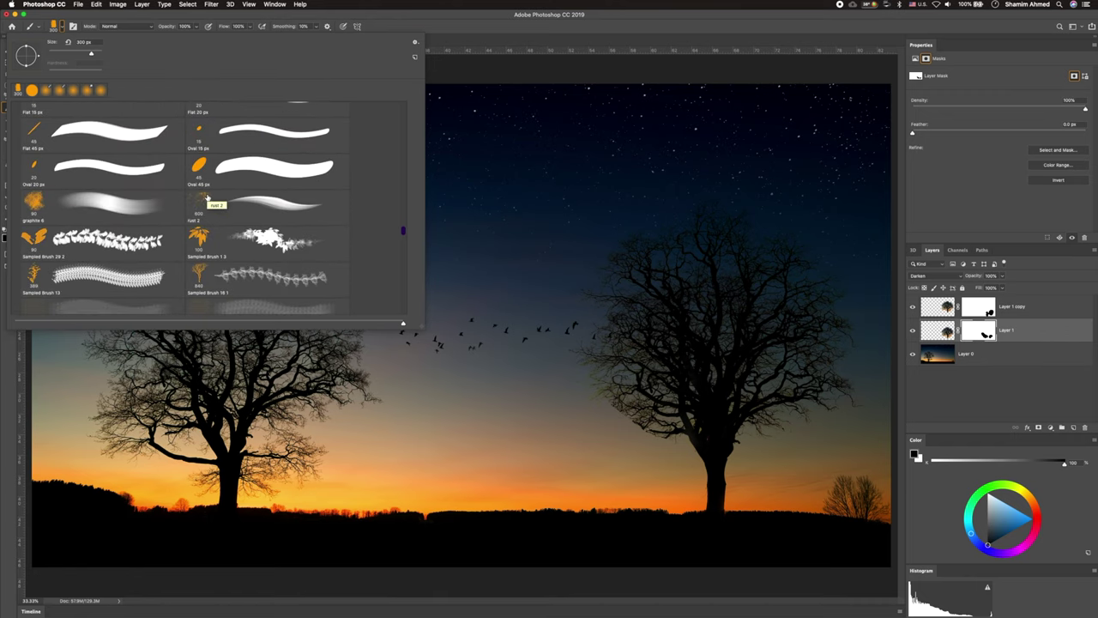
pyautogui.scroll(-5, 206, 199)
pyautogui.scroll(-5, 206, 199)
pyautogui.scroll(-5, 207, 199)
pyautogui.scroll(-5, 206, 199)
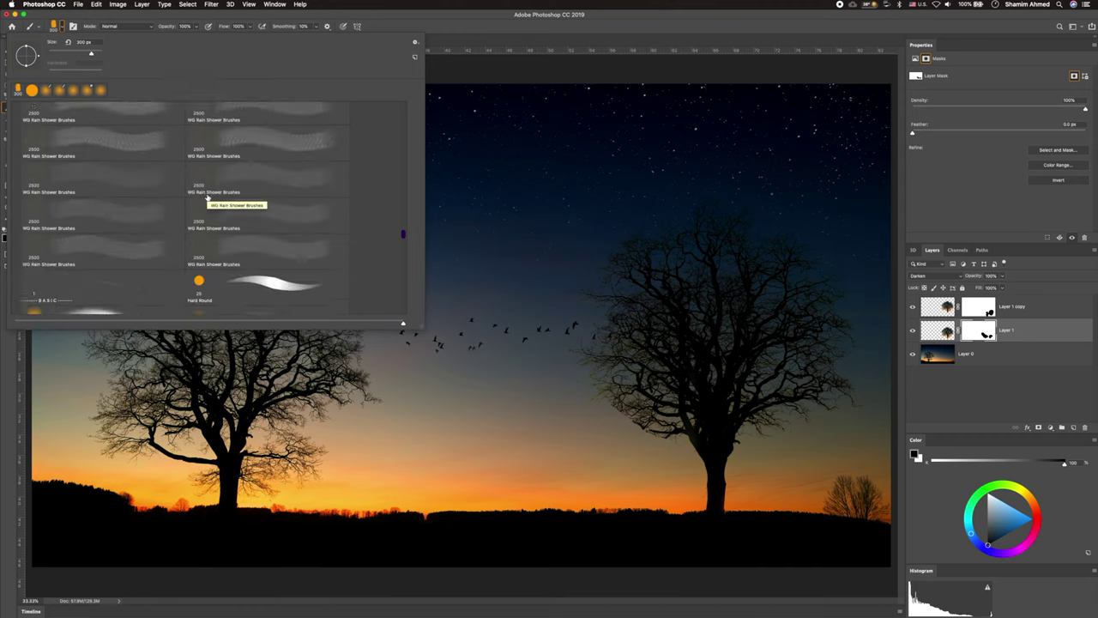
pyautogui.scroll(-4, 207, 199)
pyautogui.scroll(-3, 155, 224)
pyautogui.scroll(-3, 155, 225)
pyautogui.scroll(-3, 155, 224)
pyautogui.scroll(-3, 155, 225)
pyautogui.scroll(-3, 155, 225)
pyautogui.scroll(-3, 155, 225)
pyautogui.scroll(-3, 156, 224)
pyautogui.scroll(-3, 155, 224)
pyautogui.scroll(-3, 155, 224)
pyautogui.scroll(-3, 156, 225)
pyautogui.scroll(-3, 155, 224)
pyautogui.scroll(-3, 155, 225)
pyautogui.scroll(-3, 156, 225)
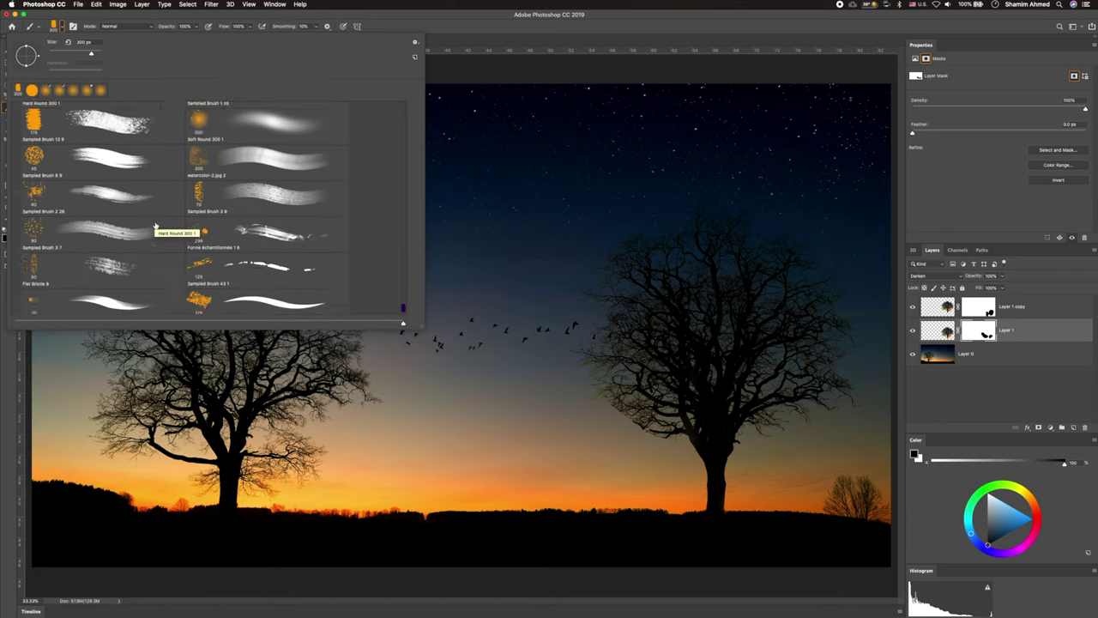
pyautogui.scroll(-3, 155, 224)
pyautogui.scroll(-3, 196, 229)
pyautogui.scroll(3, 196, 228)
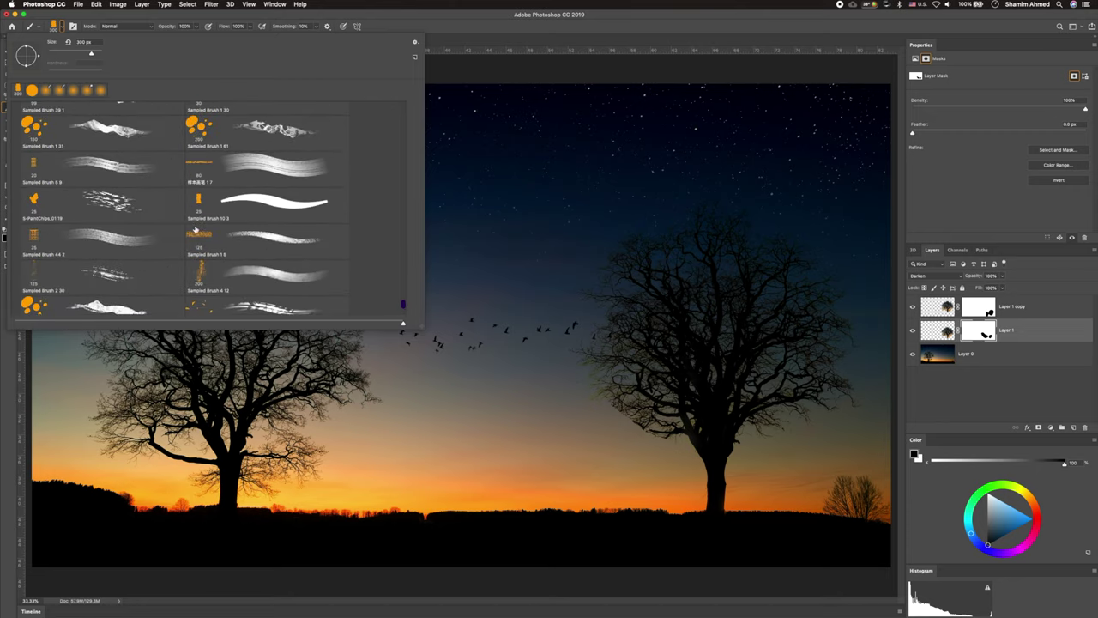
pyautogui.doubleClick(197, 201)
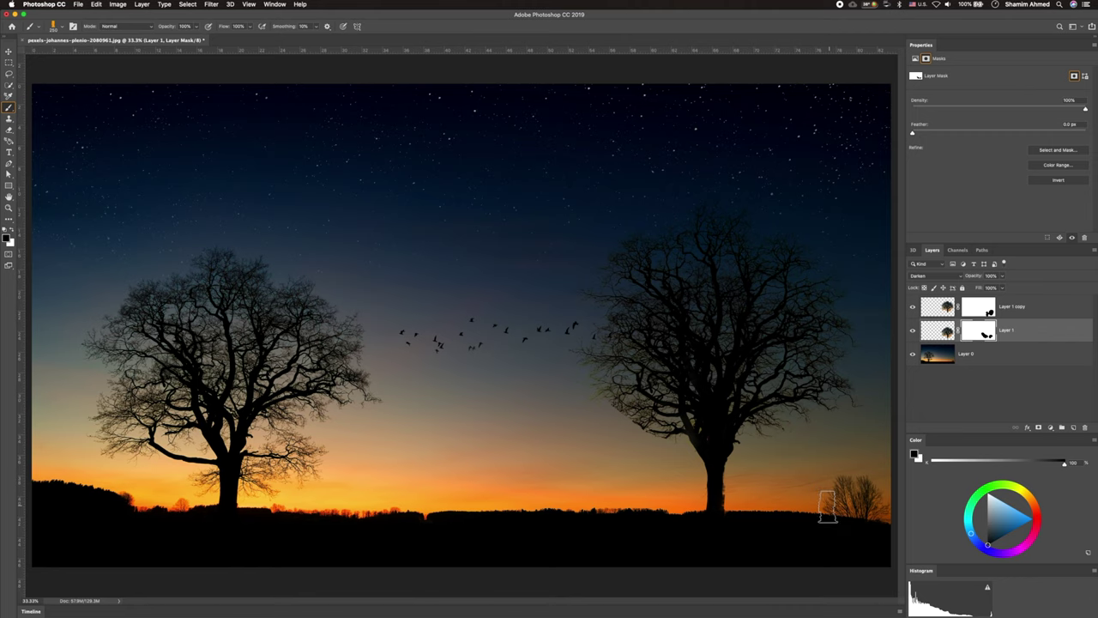
pyautogui.hotkey('ctrl', 'z')
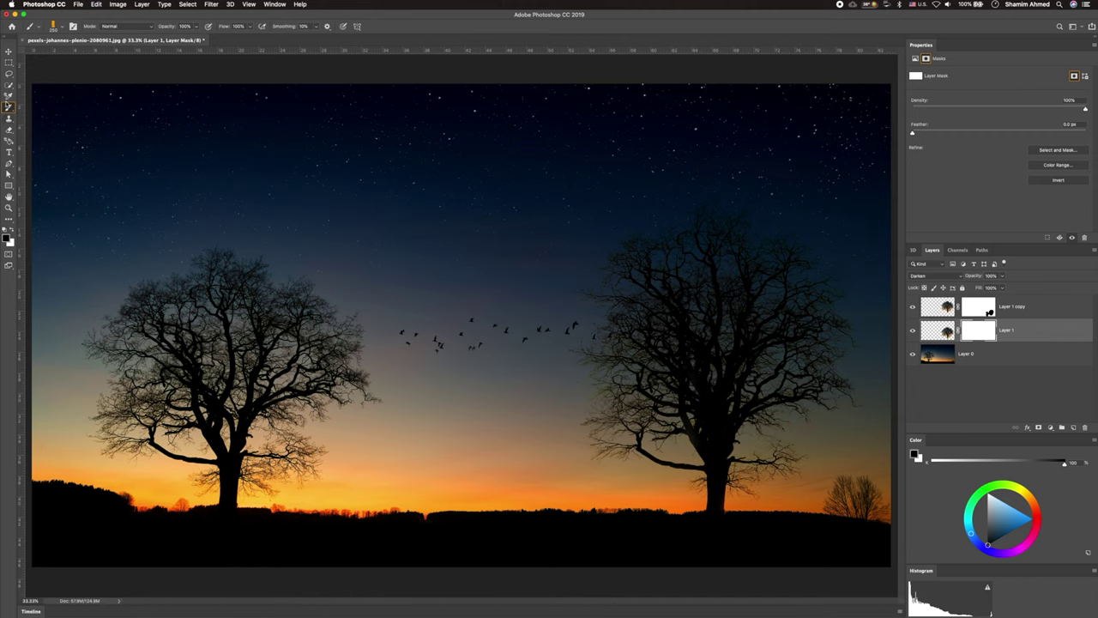
# Repaint Layer 1's mask with a 250 brush, toggling black and white to hide the lower branches
pyautogui.click(52, 27)
pyautogui.press('Escape')
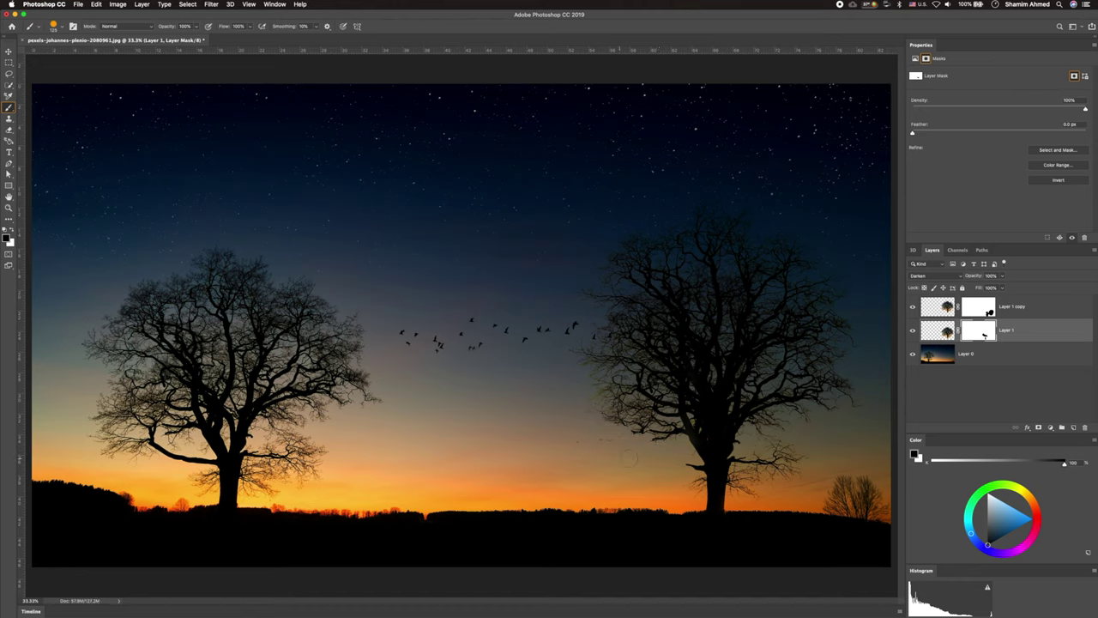
pyautogui.press('x')
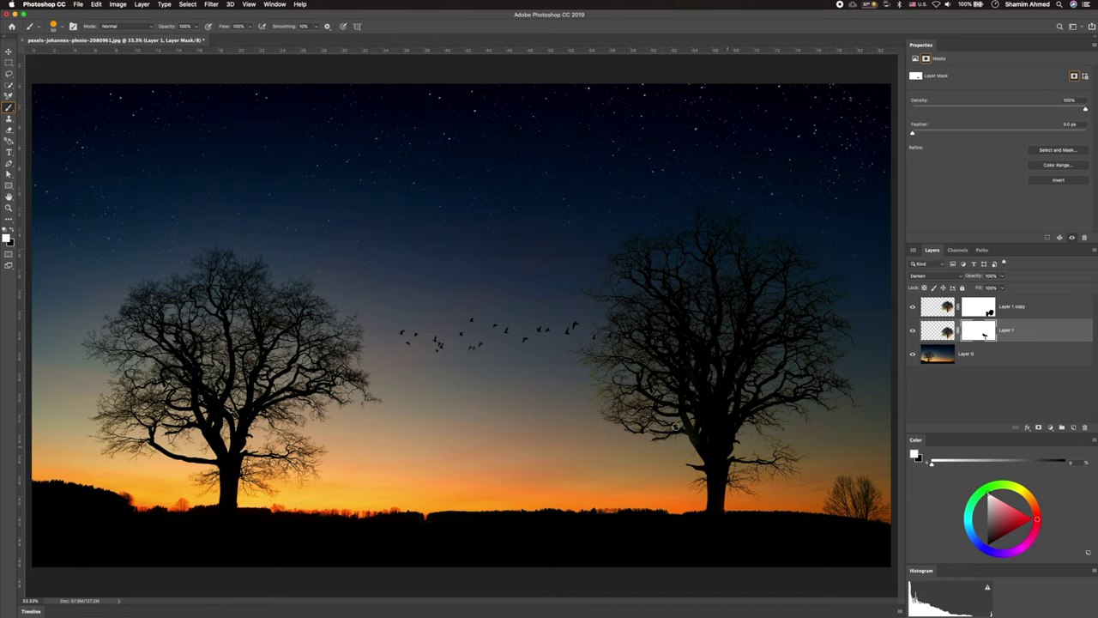
pyautogui.press('x')
pyautogui.press('x')
pyautogui.press('x')
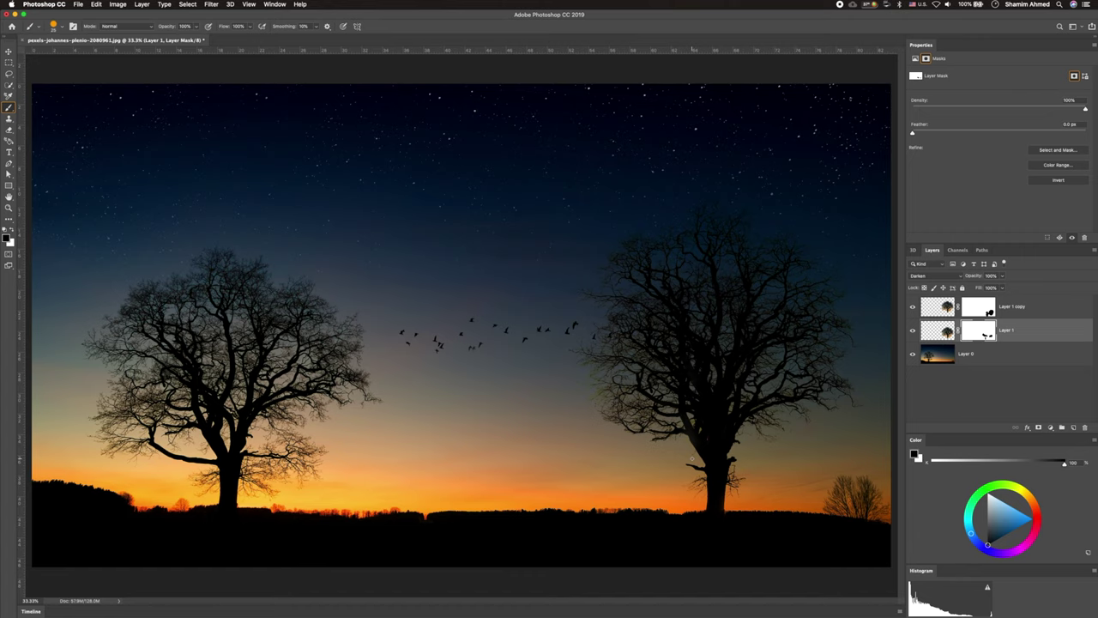
pyautogui.click(936, 310)
# Paint a large bright orange glow above the horizon on a new layer
pyautogui.click(1073, 426)
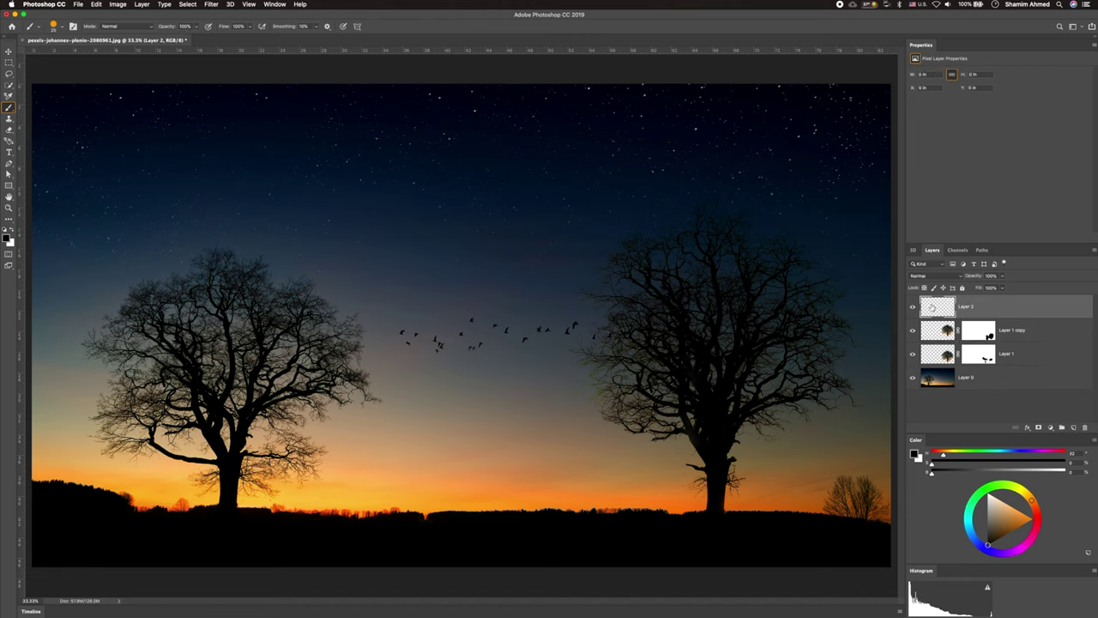
pyautogui.click(8, 237)
pyautogui.click(352, 110)
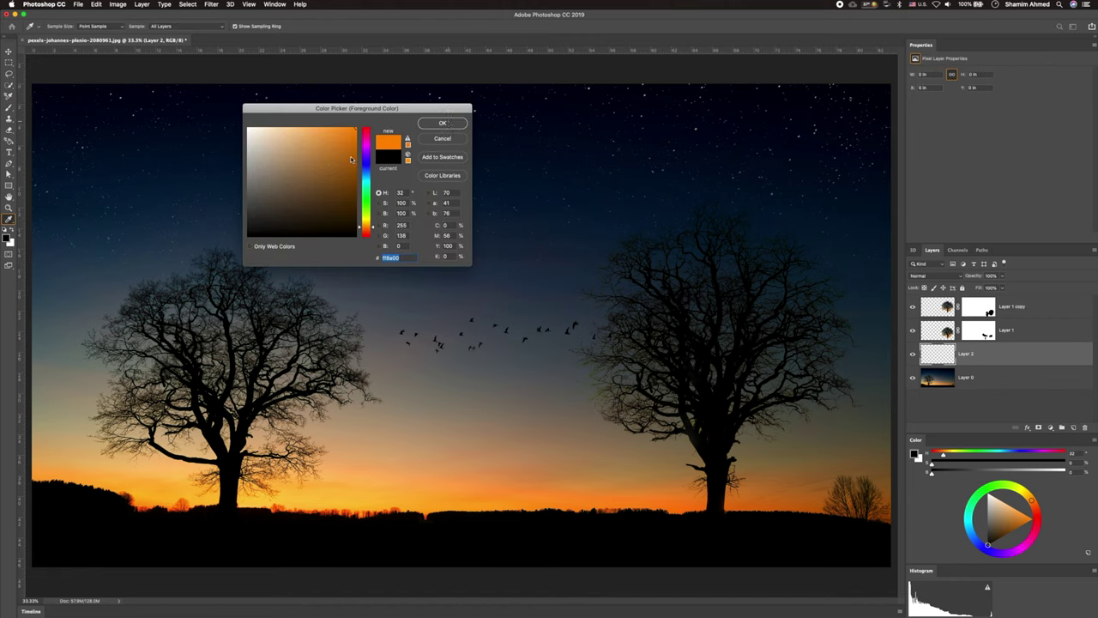
pyautogui.click(441, 121)
pyautogui.click(53, 26)
pyautogui.click(86, 112)
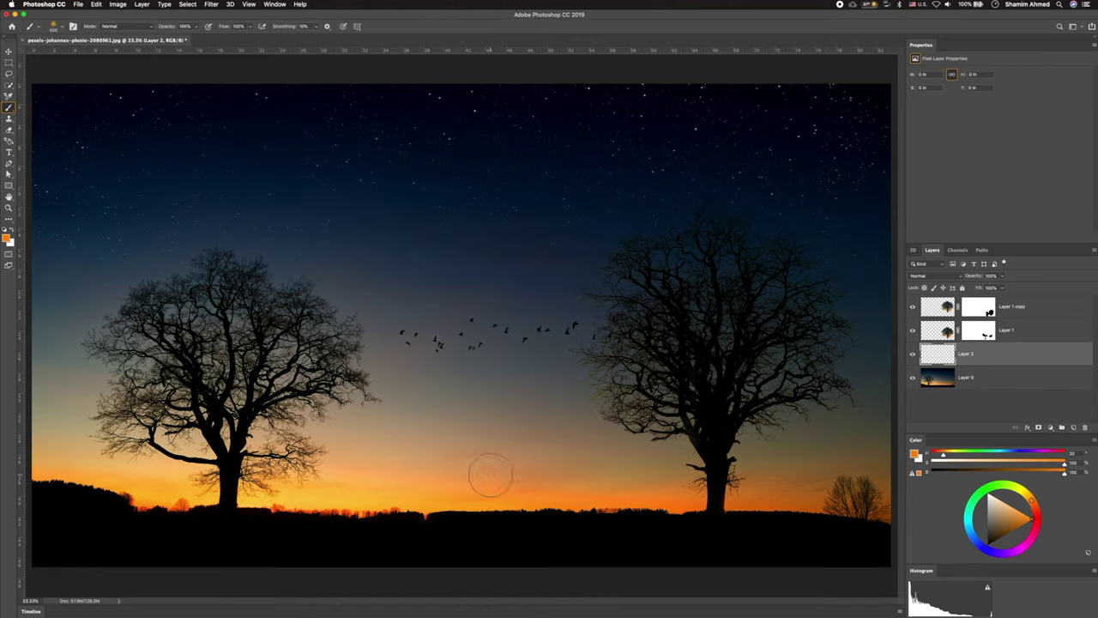
pyautogui.press(']')
pyautogui.press(']')
pyautogui.press(']')
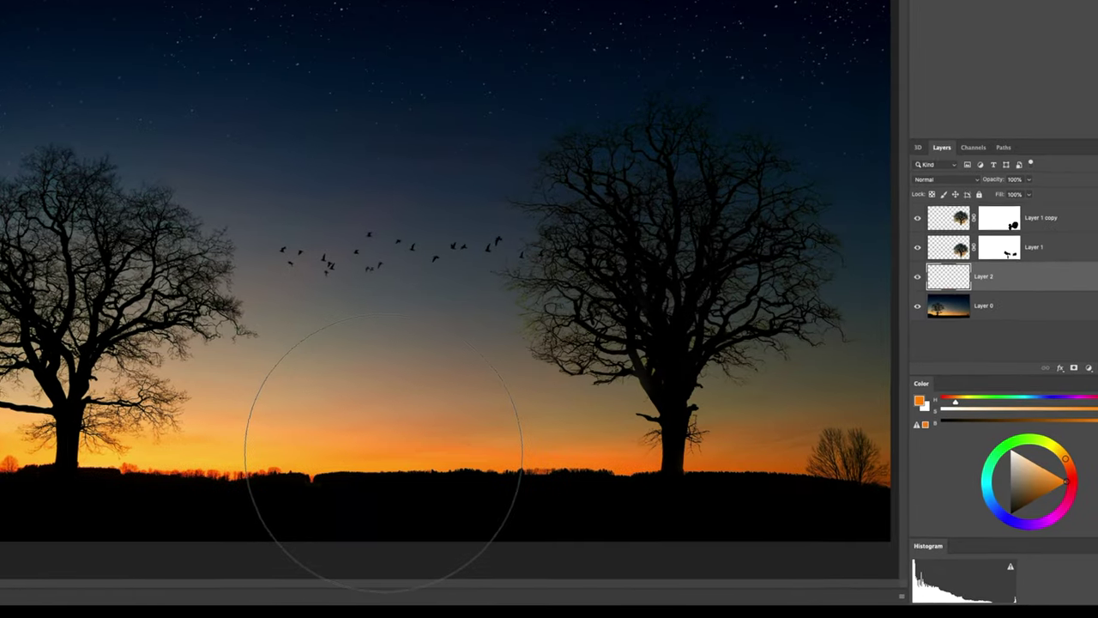
pyautogui.moveTo(386, 453); pyautogui.dragTo(352, 429)
# Set the glow layer to Linear Dodge (Add) and mask it off the dark ground strip
pyautogui.click(944, 146)
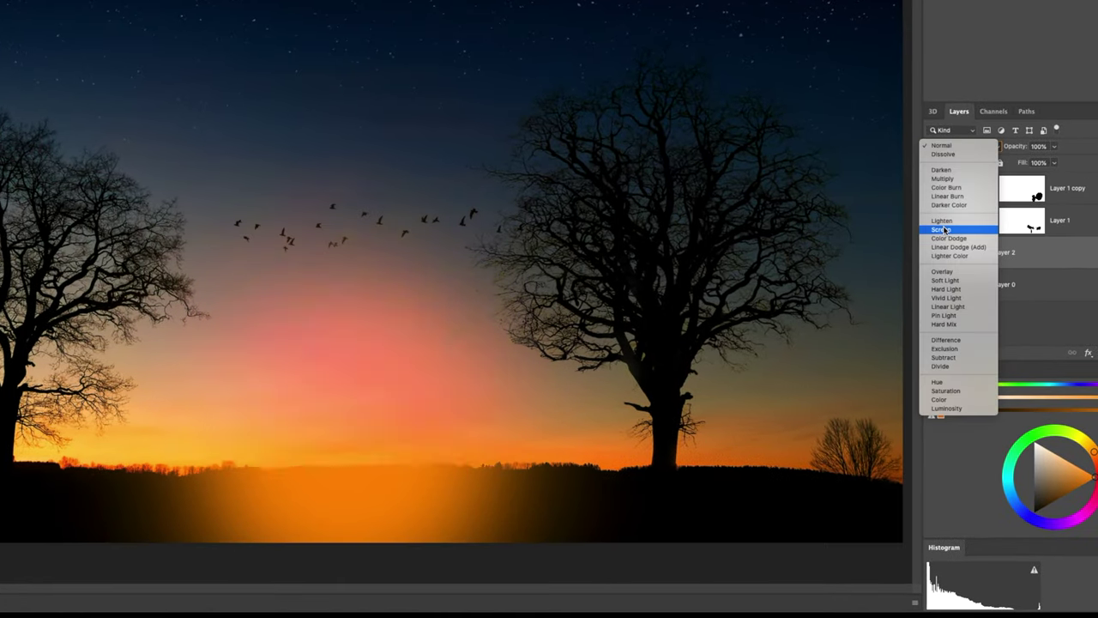
pyautogui.click(957, 247)
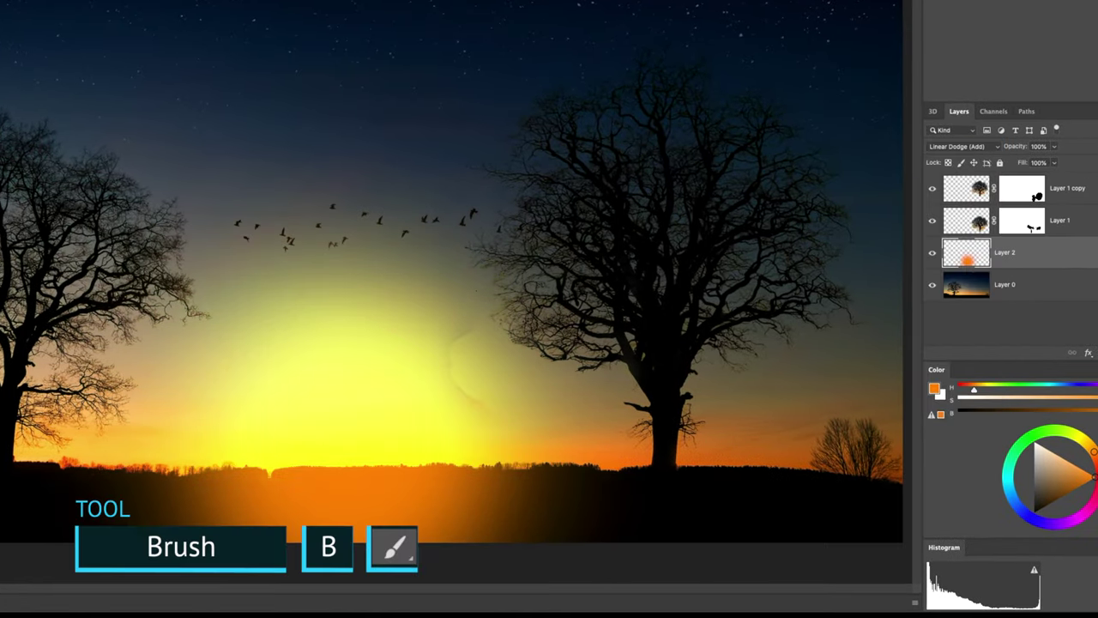
pyautogui.click(1042, 225)
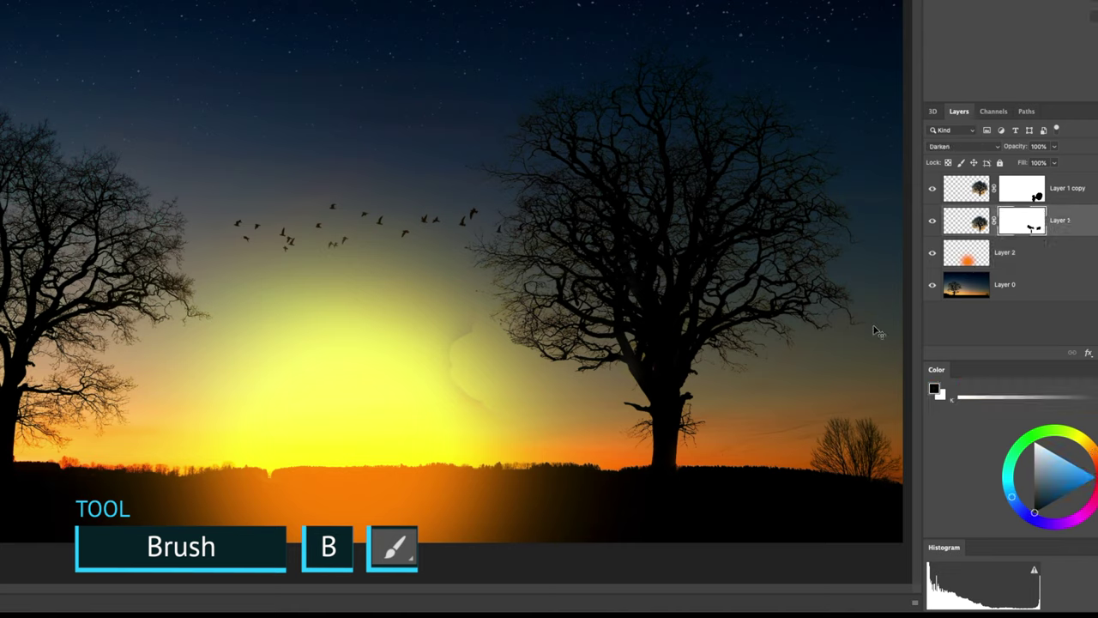
pyautogui.press('[')
pyautogui.press('[')
pyautogui.press('[')
pyautogui.press('[')
pyautogui.press('[')
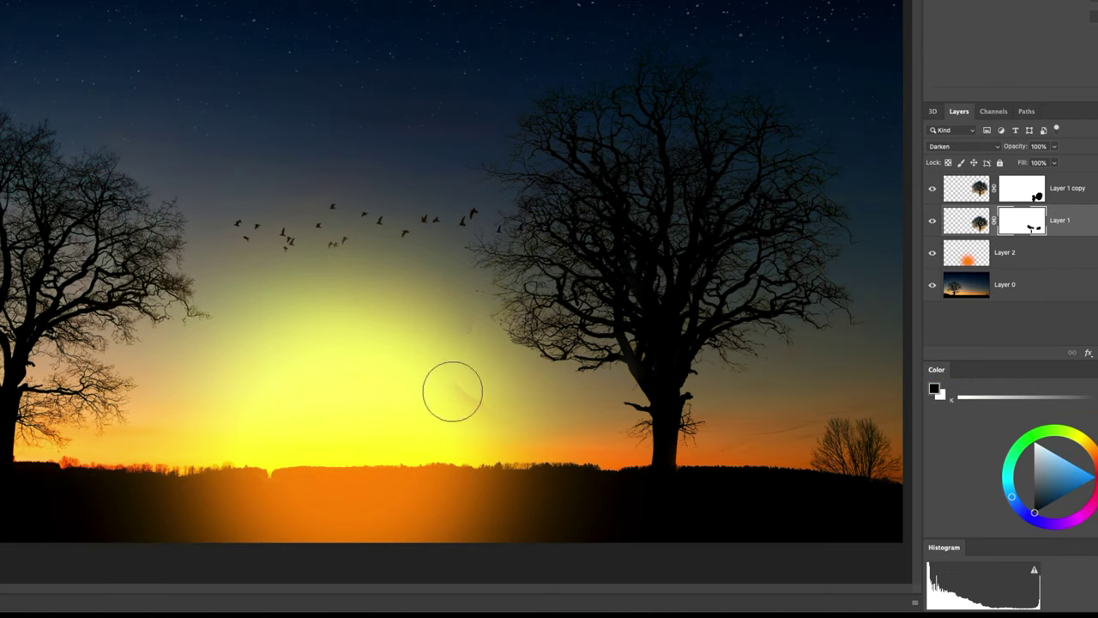
pyautogui.click(990, 246)
pyautogui.click(1096, 353)
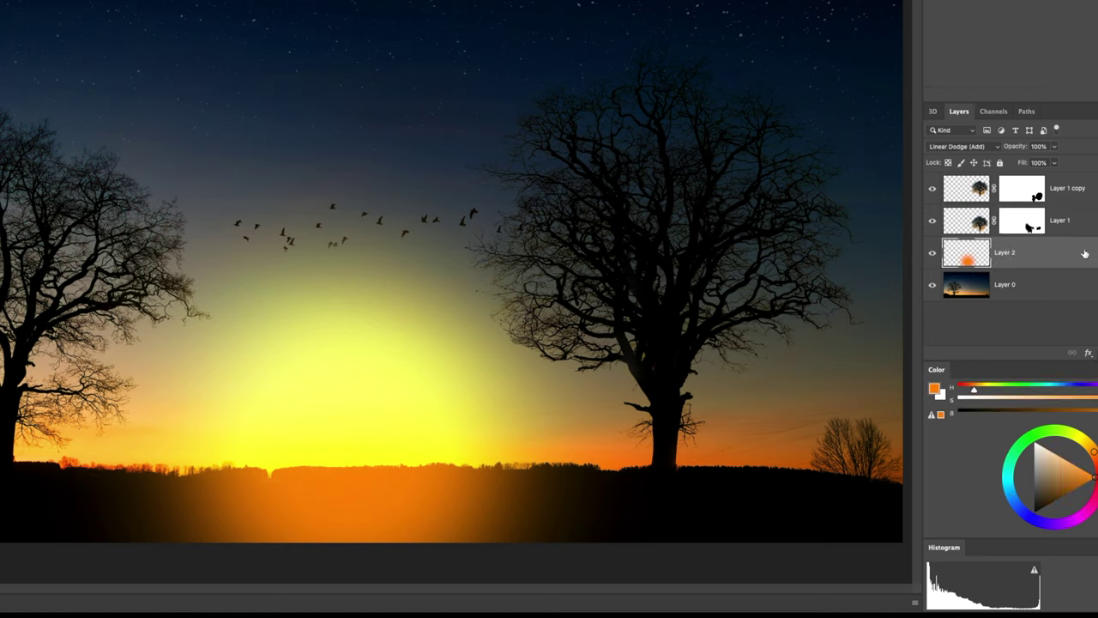
pyautogui.moveTo(164, 554)
pyautogui.mouseDown()
pyautogui.moveTo(566, 539)
pyautogui.moveTo(188, 506)
pyautogui.moveTo(431, 505)
pyautogui.moveTo(304, 507)
pyautogui.moveTo(508, 523)
pyautogui.moveTo(218, 502)
pyautogui.moveTo(608, 539)
pyautogui.mouseUp()
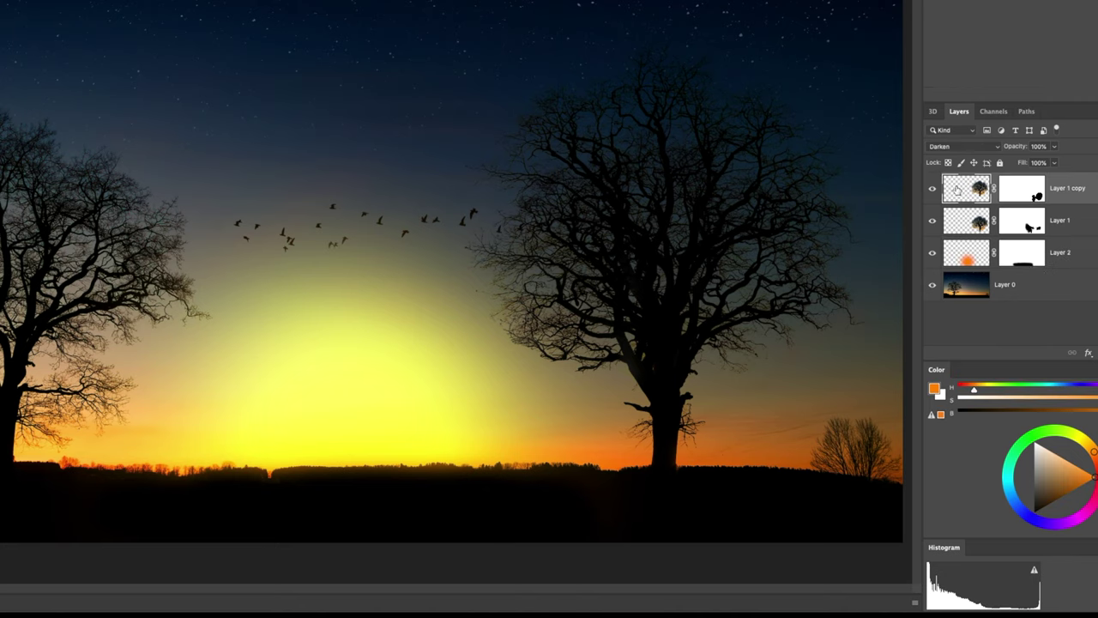
# Set the birds as the Clone Stamp source on the background and undo a trial stamp
pyautogui.click(964, 287)
pyautogui.press('s')
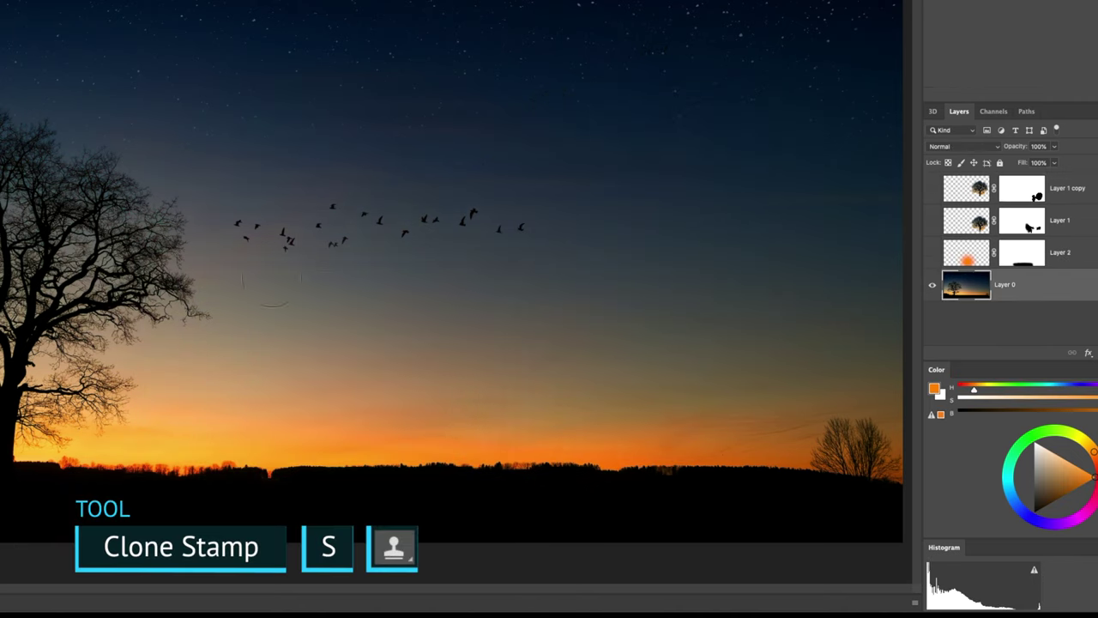
pyautogui.keyDown('alt'); pyautogui.click(296, 239); pyautogui.keyUp('alt')
pyautogui.click(369, 187)
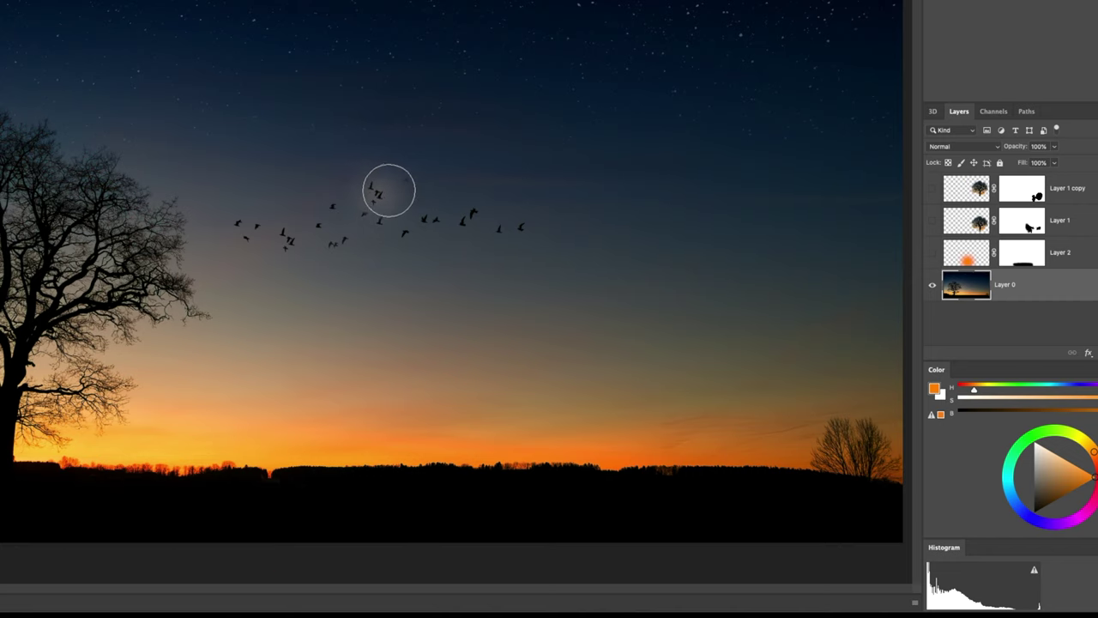
pyautogui.hotkey('ctrl', 'z')
# Clone a band of birds above the flock onto a new Darken-mode layer with a mask
pyautogui.hotkey('ctrl', 'shift', 'alt', 'n')
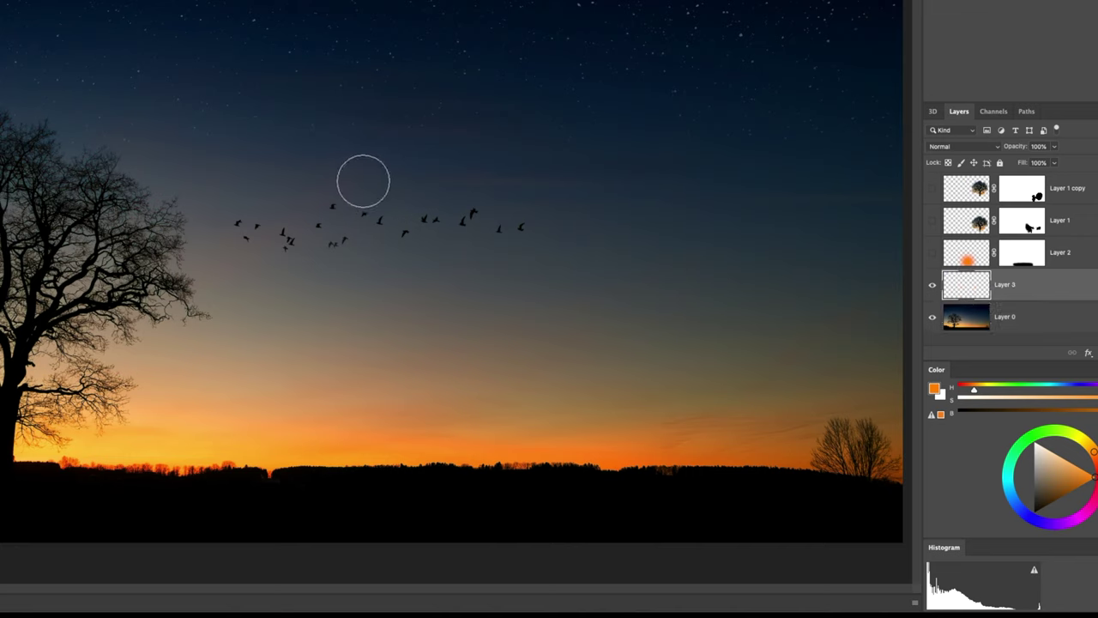
pyautogui.moveTo(363, 181); pyautogui.dragTo(322, 175)
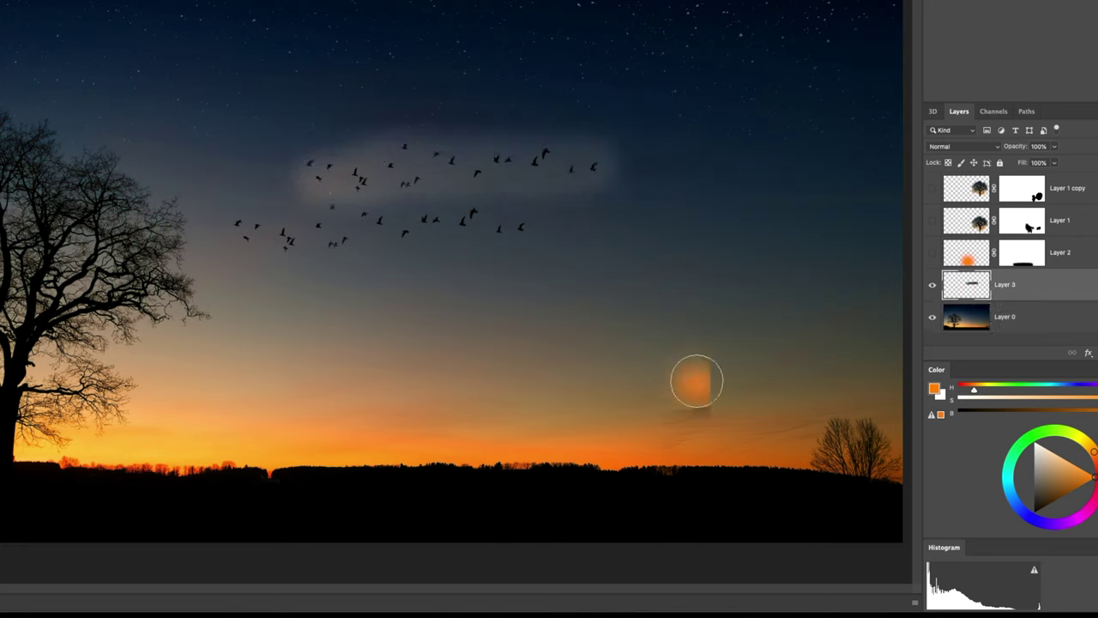
pyautogui.click(961, 146)
pyautogui.click(959, 169)
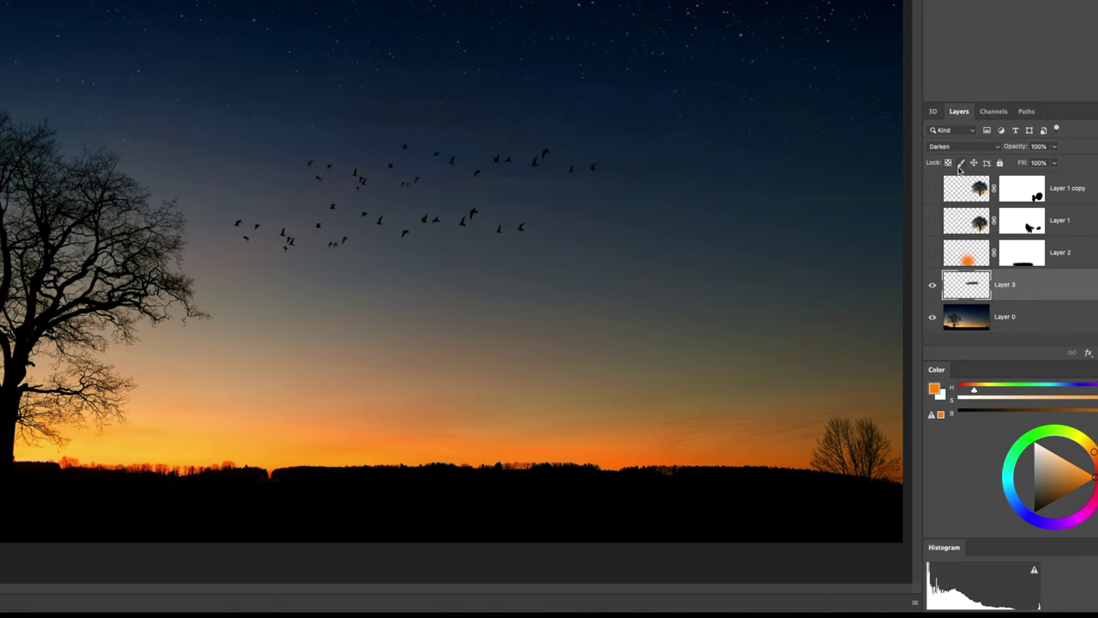
pyautogui.hotkey('ctrl', 'shift', 'm')
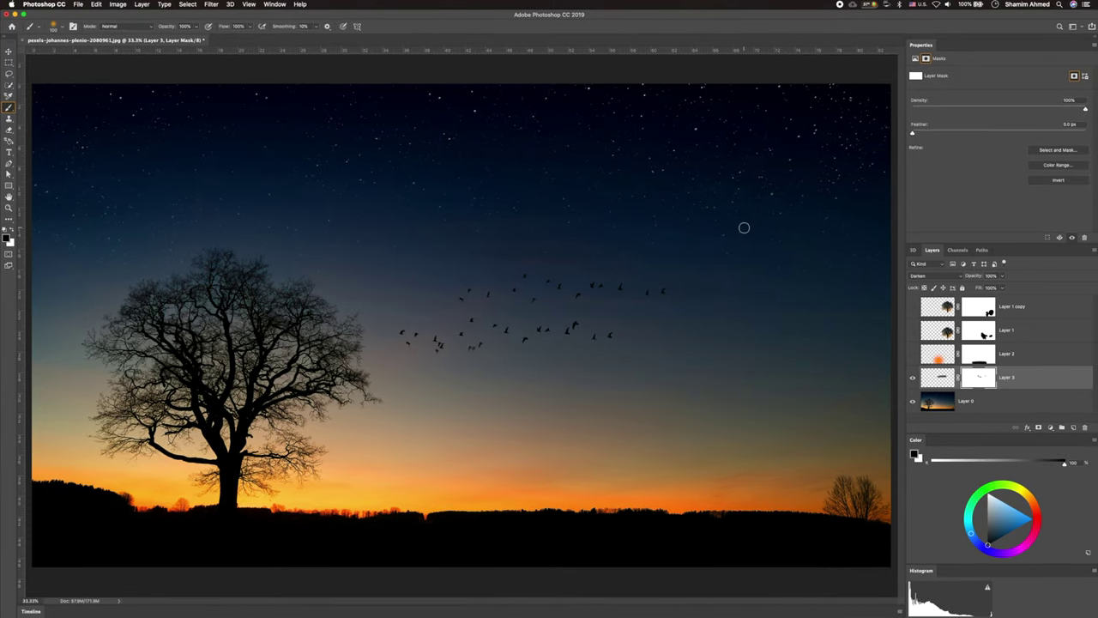
pyautogui.click(913, 306)
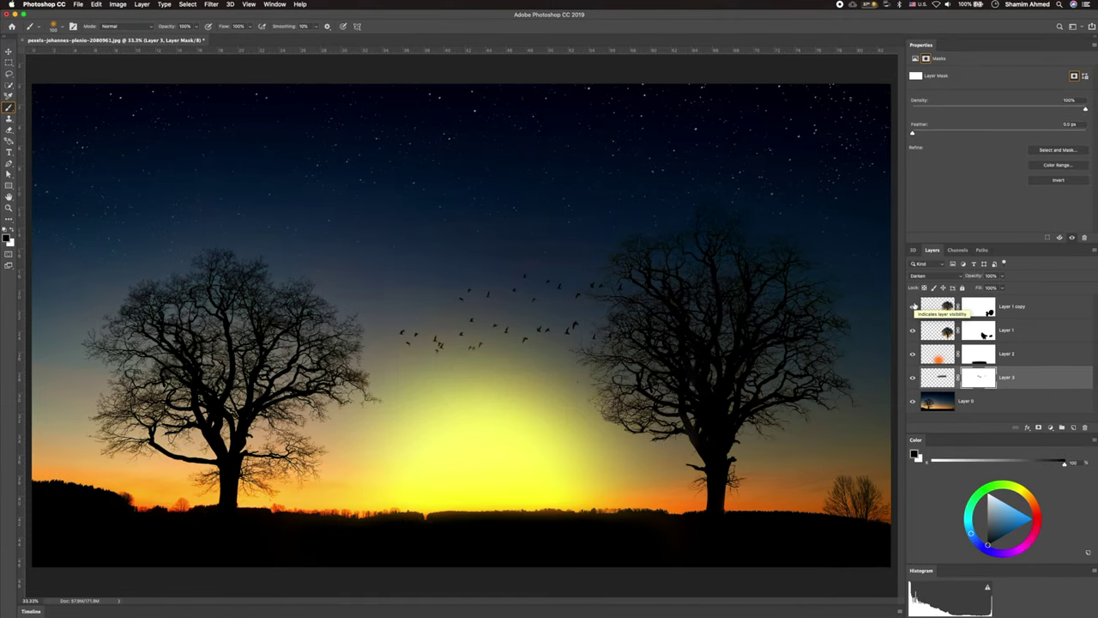
# Place the moon image in the upper-right sky, scale it, and set it to Color Dodge
pyautogui.click(1073, 427)
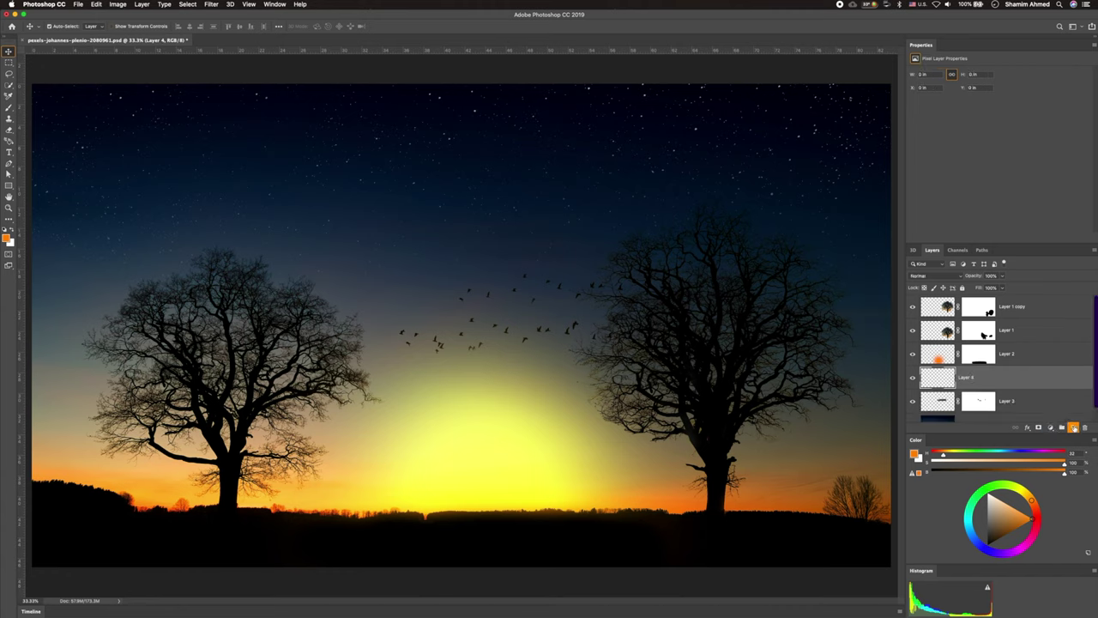
pyautogui.moveTo(693, 160); pyautogui.dragTo(694, 163)
pyautogui.moveTo(510, 381)
pyautogui.mouseDown()
pyautogui.moveTo(752, 277)
pyautogui.moveTo(773, 257)
pyautogui.mouseUp()
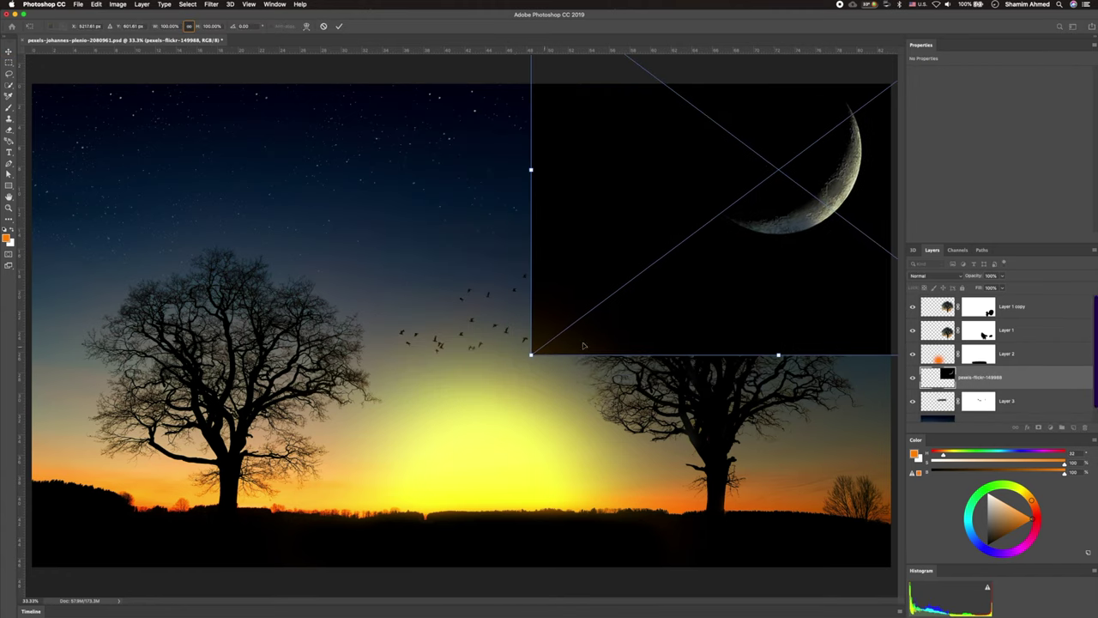
pyautogui.moveTo(529, 349); pyautogui.dragTo(514, 369)
pyautogui.moveTo(718, 311); pyautogui.dragTo(688, 335)
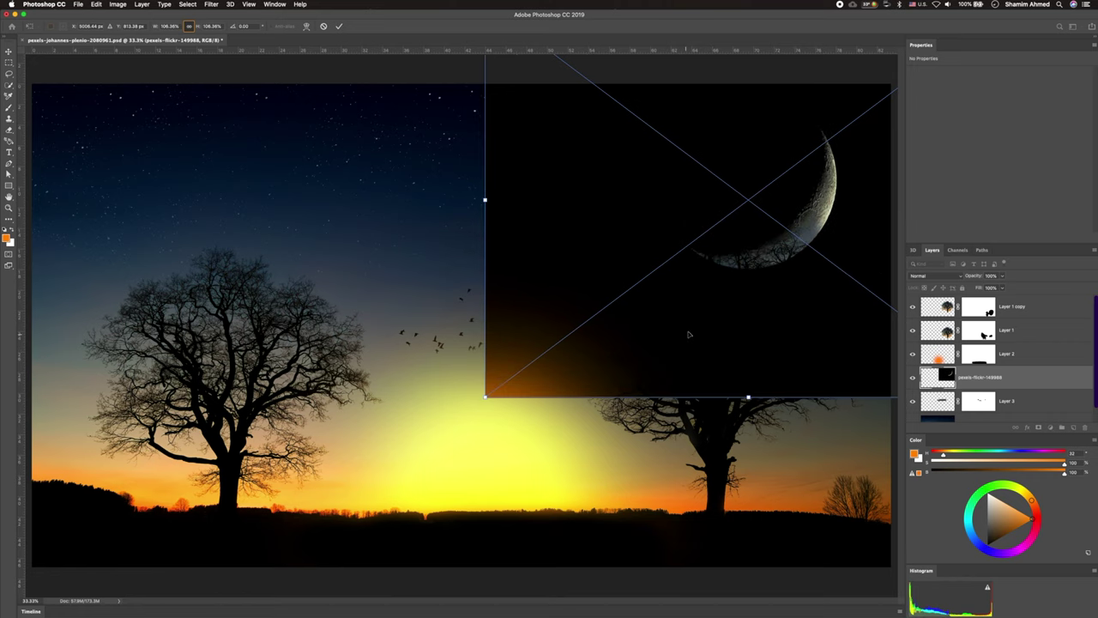
pyautogui.press('Return')
pyautogui.click(933, 275)
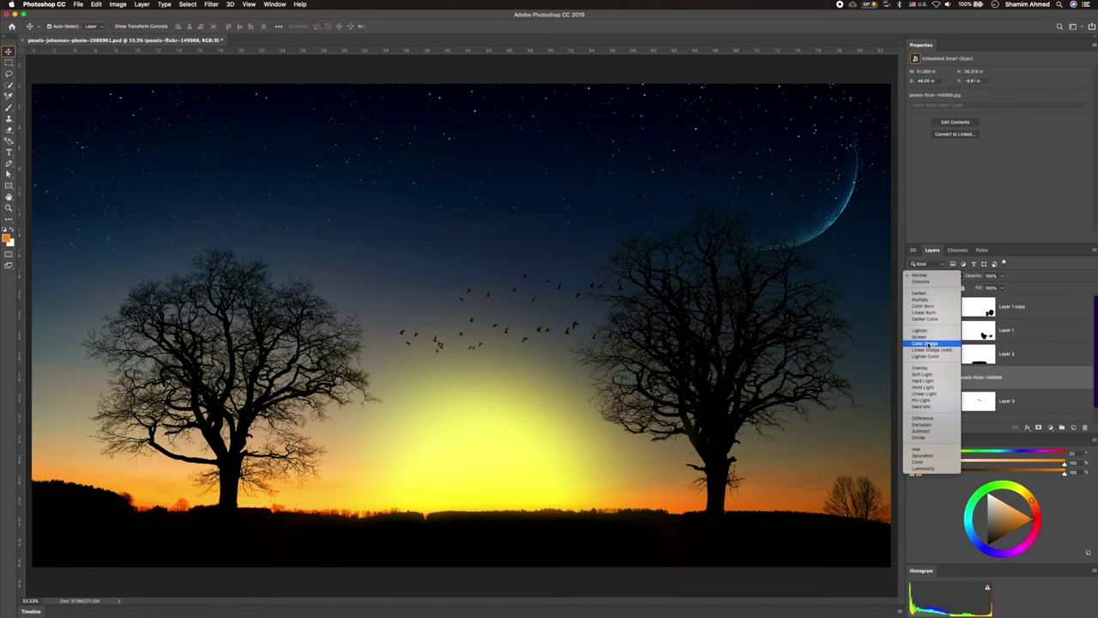
pyautogui.click(930, 344)
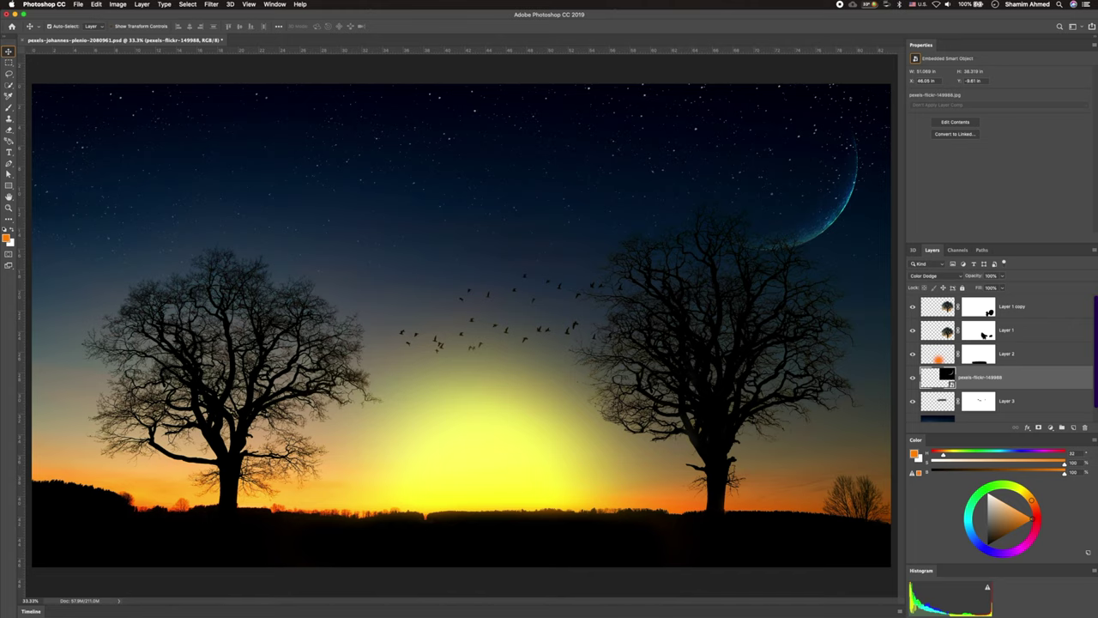
# Open my_pic.psd from recent files and briefly toggle the beach photo's visibility
pyautogui.click(78, 5)
pyautogui.click(429, 193)
pyautogui.click(912, 351)
pyautogui.click(913, 352)
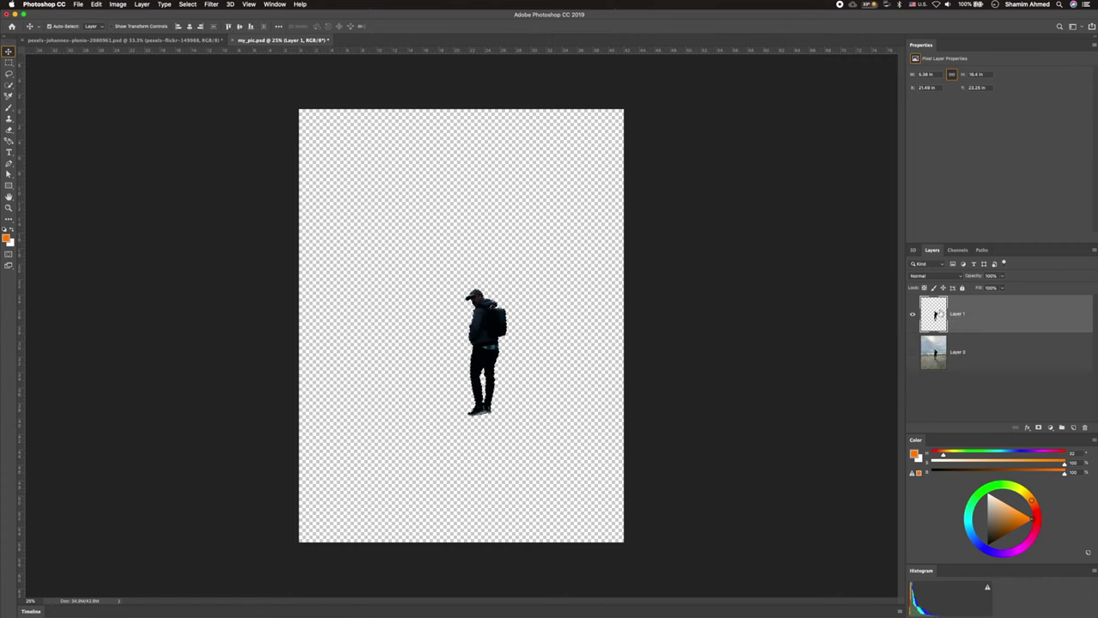
# Drag the hiker into the sunset composition and lower it onto the horizon
pyautogui.moveTo(937, 314); pyautogui.dragTo(461, 326)
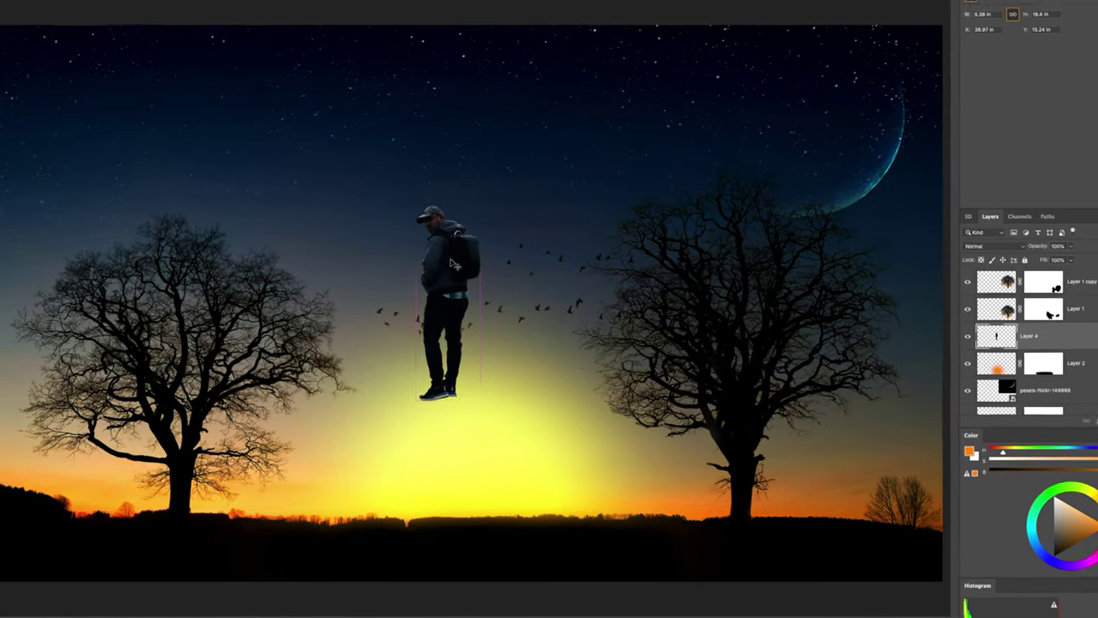
pyautogui.moveTo(454, 288); pyautogui.dragTo(455, 446)
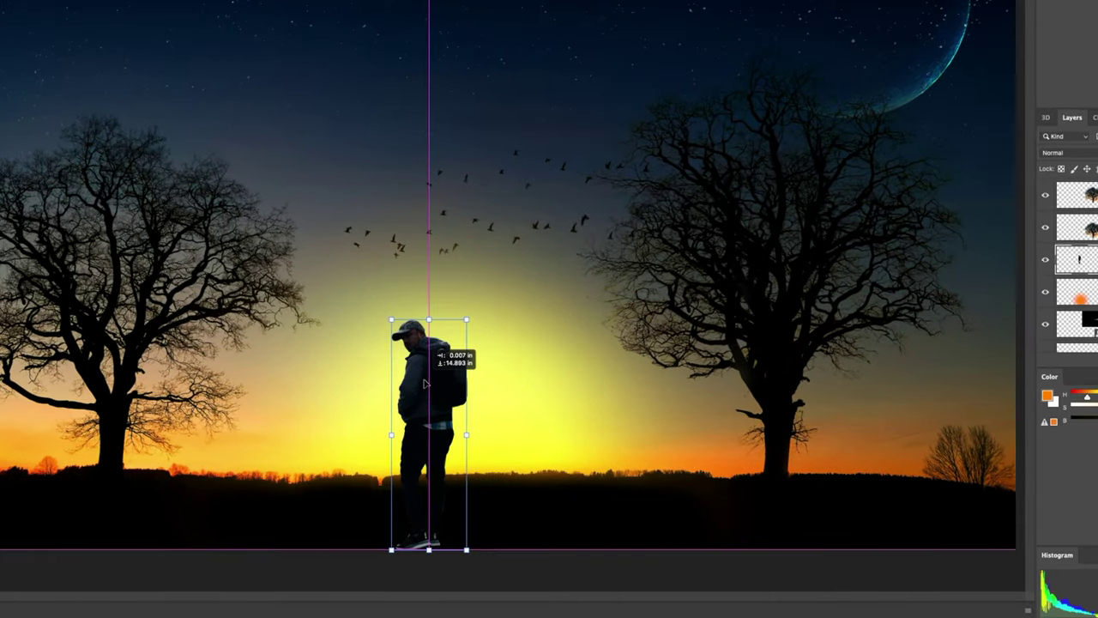
pyautogui.moveTo(424, 383)
pyautogui.mouseDown()
pyautogui.moveTo(390, 356)
pyautogui.moveTo(408, 352)
pyautogui.mouseUp()
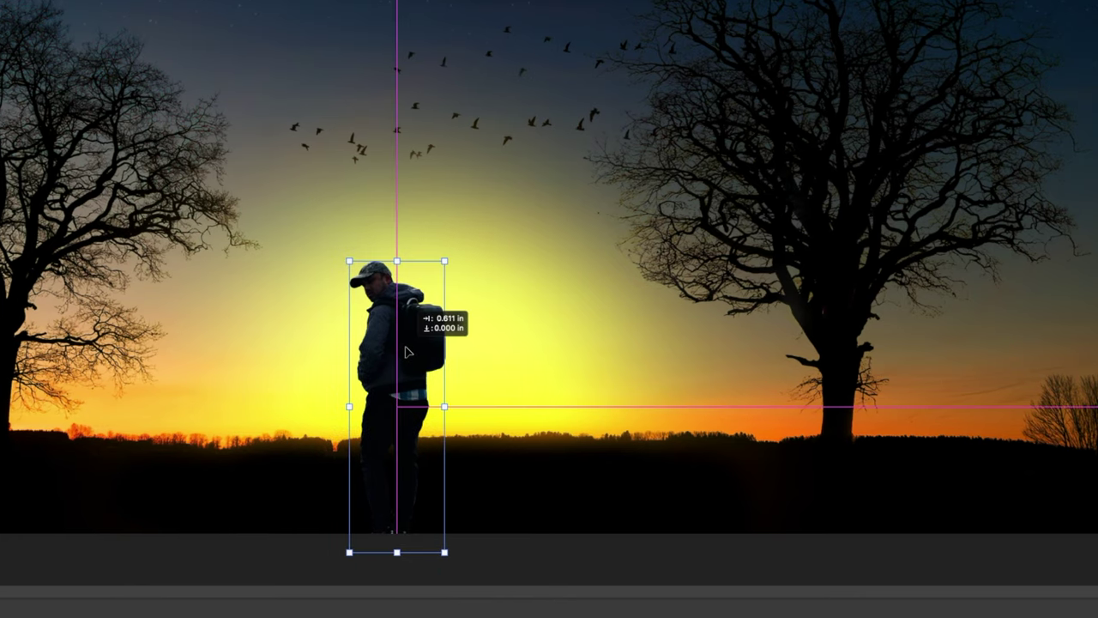
pyautogui.moveTo(409, 351); pyautogui.dragTo(406, 351)
# Nudge the hiker with arrow keys into its final spot in front of the sun
pyautogui.press('Right')
pyautogui.press('Right')
pyautogui.press('Right')
pyautogui.press('Up')
pyautogui.press('Up')
pyautogui.press('Up')
pyautogui.press('Up')
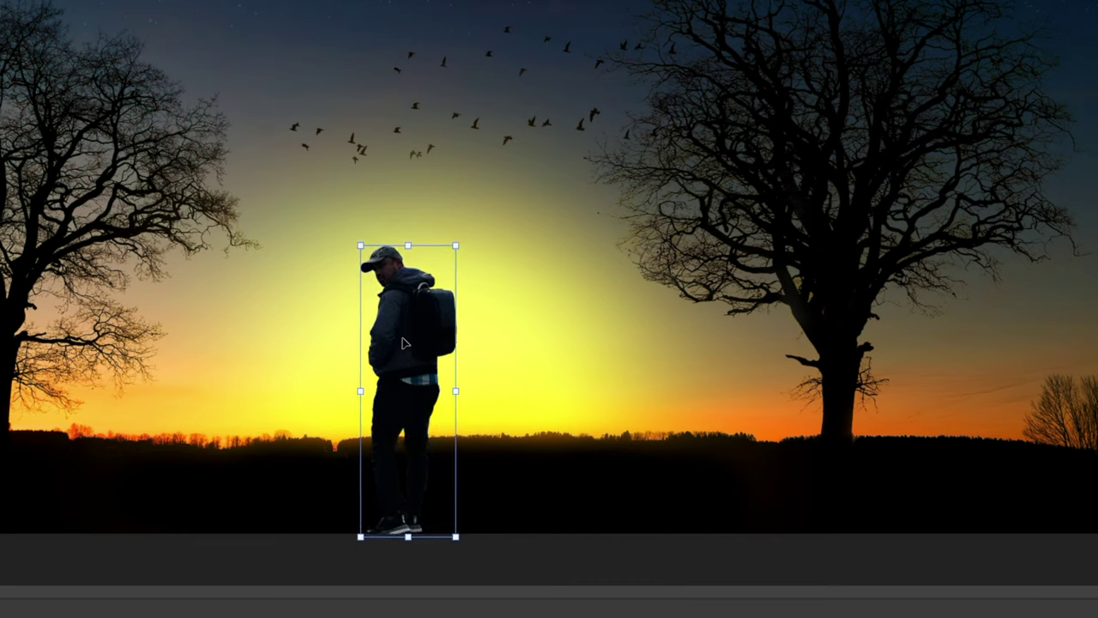
pyautogui.hotkey('shift', 'Up')
pyautogui.hotkey('shift', 'Up')
pyautogui.hotkey('shift', 'Up')
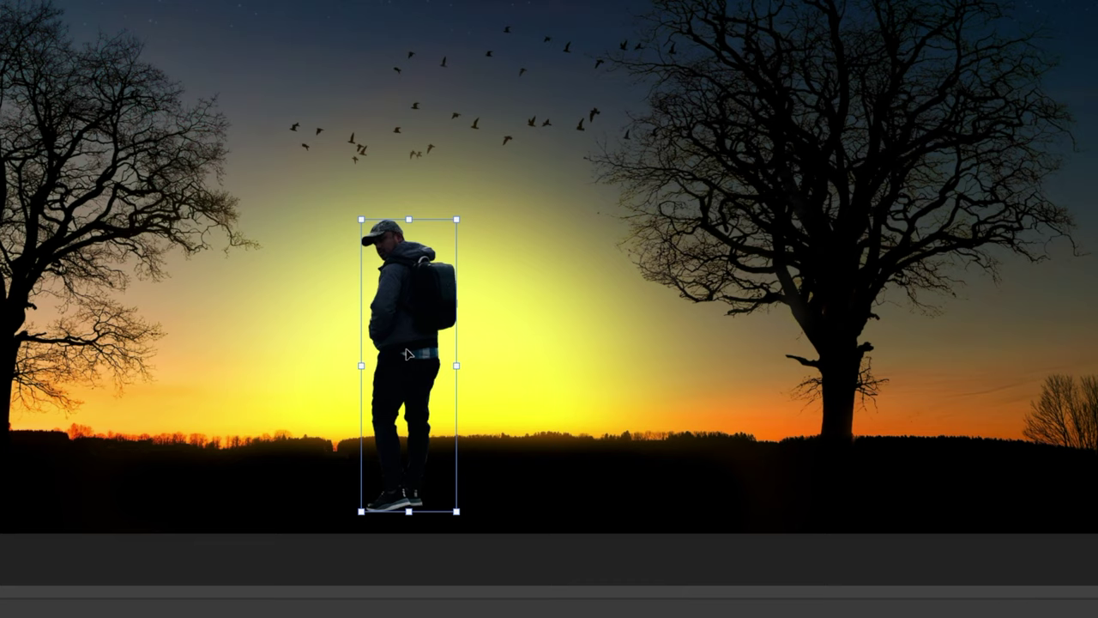
pyautogui.hotkey('shift', 'Right')
pyautogui.moveTo(409, 354); pyautogui.dragTo(421, 346)
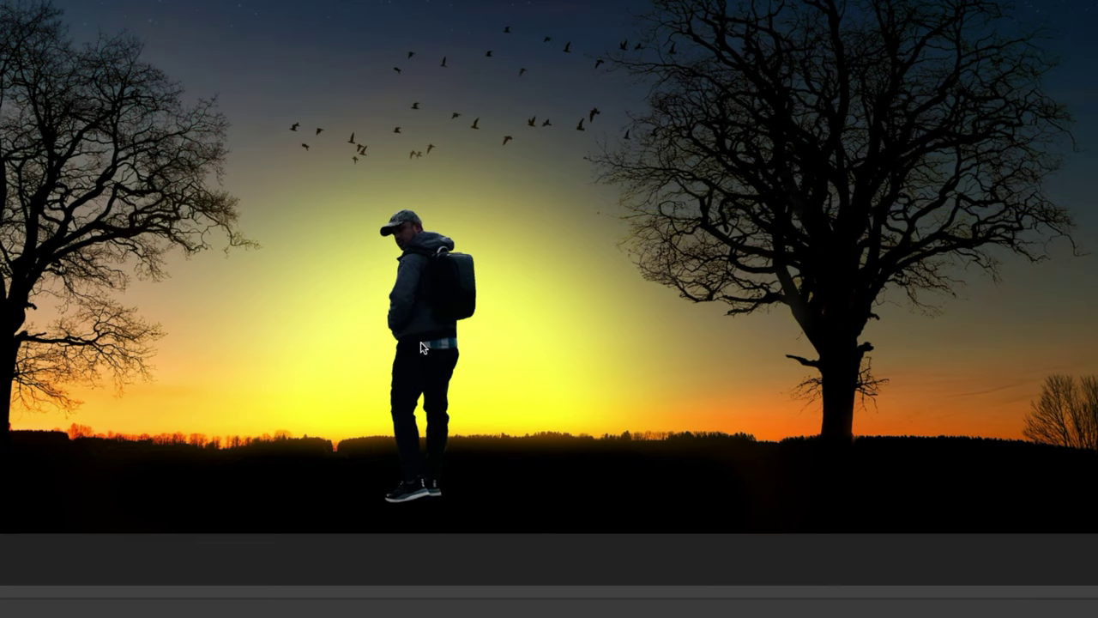
pyautogui.press('Right')
pyautogui.press('Right')
pyautogui.press('Right')
pyautogui.press('Right')
pyautogui.press('Right')
pyautogui.press('Right')
pyautogui.press('Right')
pyautogui.press('Right')
pyautogui.press('Right')
pyautogui.press('Down')
pyautogui.press('Down')
pyautogui.press('Down')
pyautogui.press('Down')
pyautogui.press('Down')
pyautogui.press('Down')
pyautogui.press('Left')
pyautogui.press('Left')
pyautogui.press('Left')
pyautogui.press('Down')
pyautogui.press('Down')
pyautogui.press('Down')
pyautogui.press('Down')
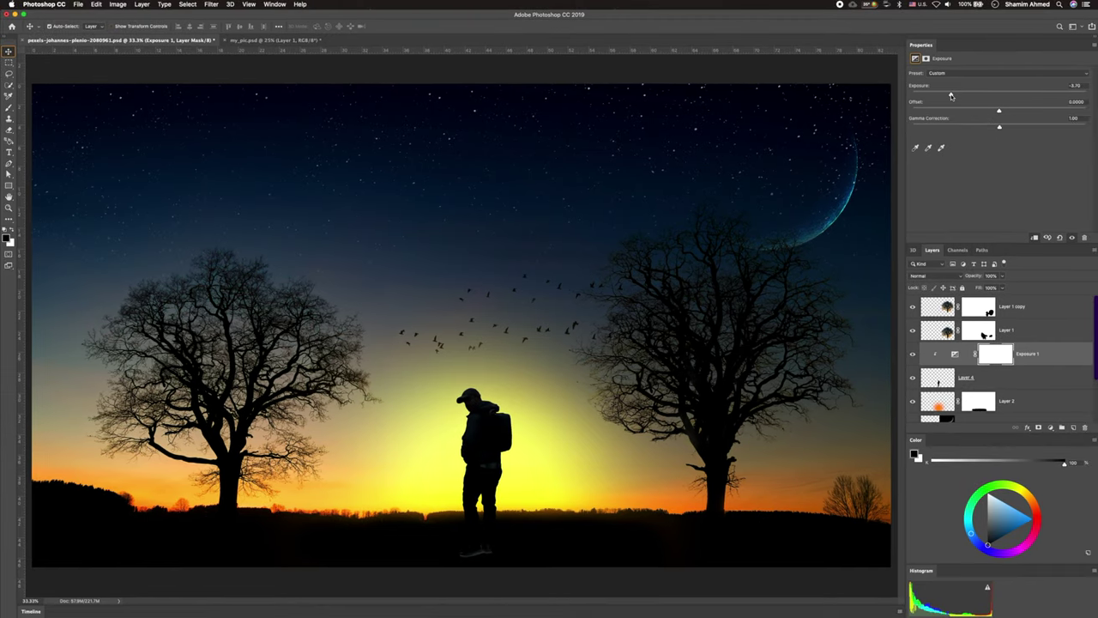
# Darken the hiker to exposure -6.53, then paint black at 100% opacity on the Exposure 1 mask
pyautogui.moveTo(945, 96); pyautogui.dragTo(928, 97)
pyautogui.moveTo(943, 101); pyautogui.dragTo(941, 102)
pyautogui.click(995, 354)
pyautogui.press('b')
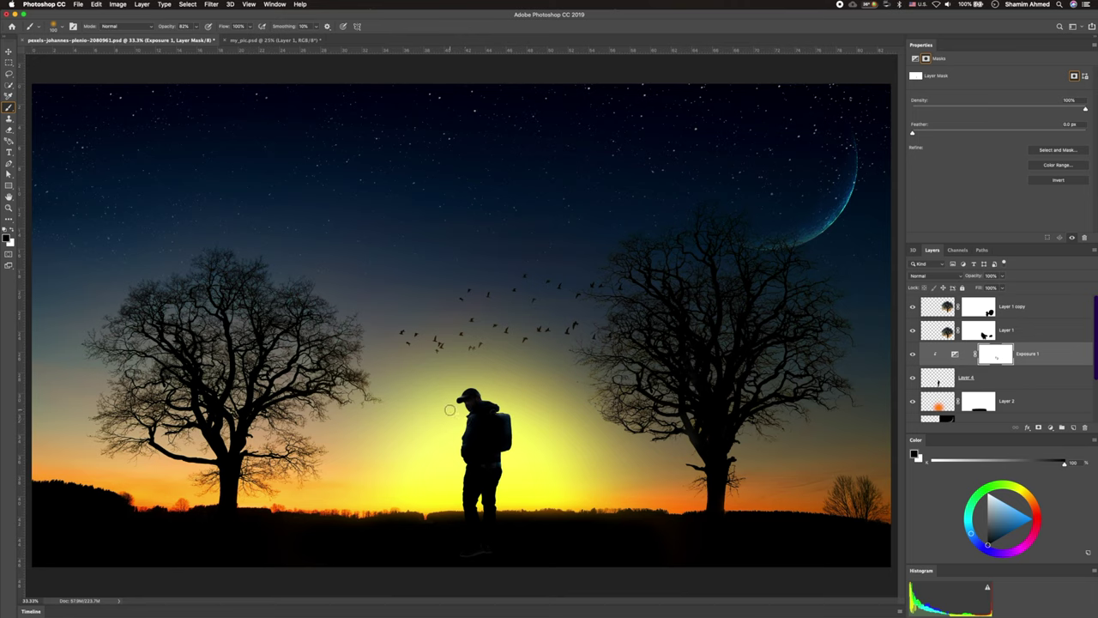
pyautogui.press('x')
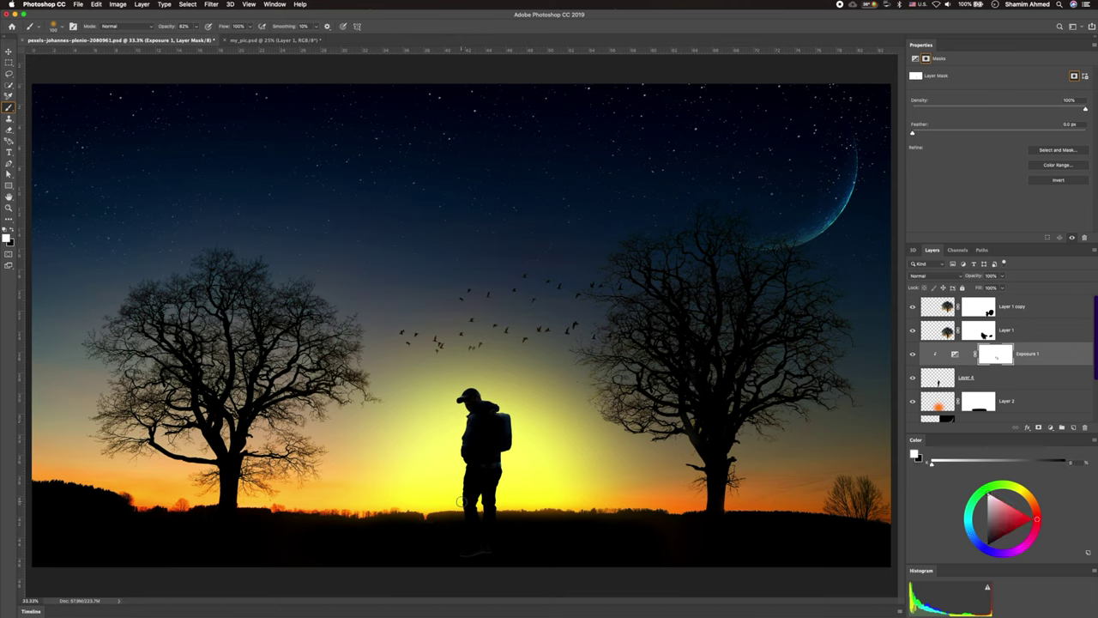
pyautogui.press('x')
pyautogui.moveTo(195, 29); pyautogui.dragTo(211, 40)
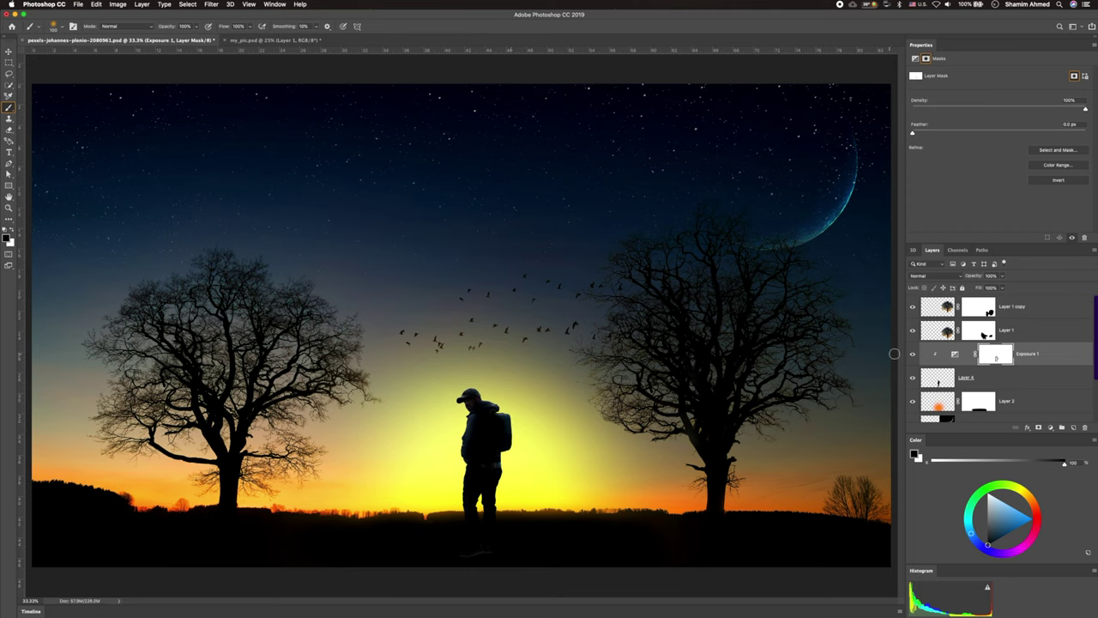
# Duplicate the hiker's Layer 4, then turn the original into a Gaussian-blurred smart object
pyautogui.click(941, 383)
pyautogui.hotkey('ctrl', 'j')
pyautogui.rightClick(935, 403)
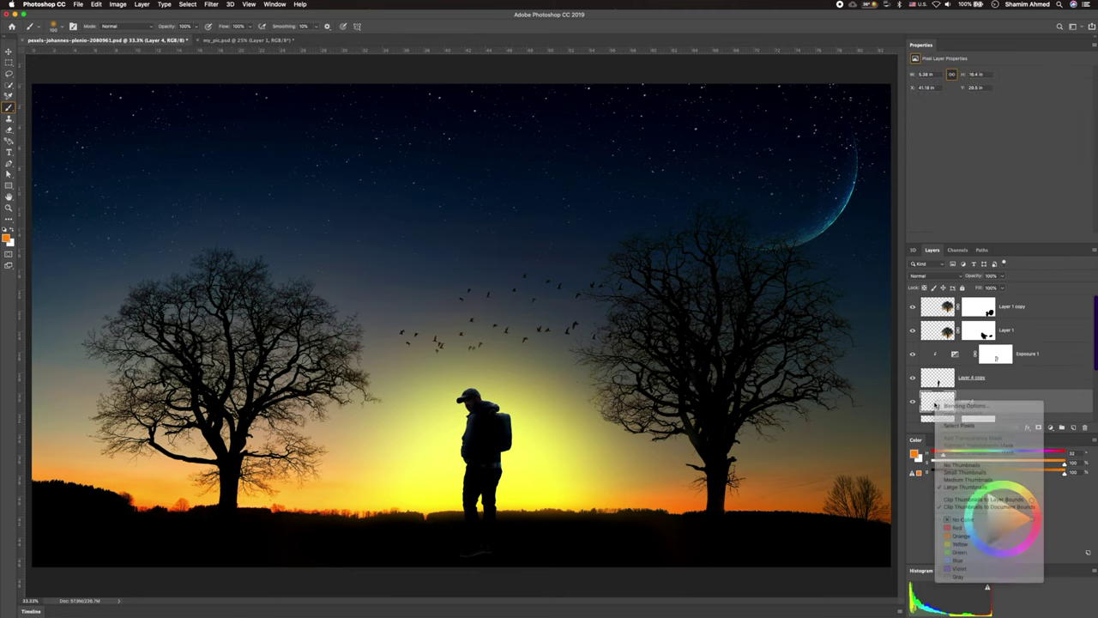
pyautogui.click(943, 359)
pyautogui.click(210, 4)
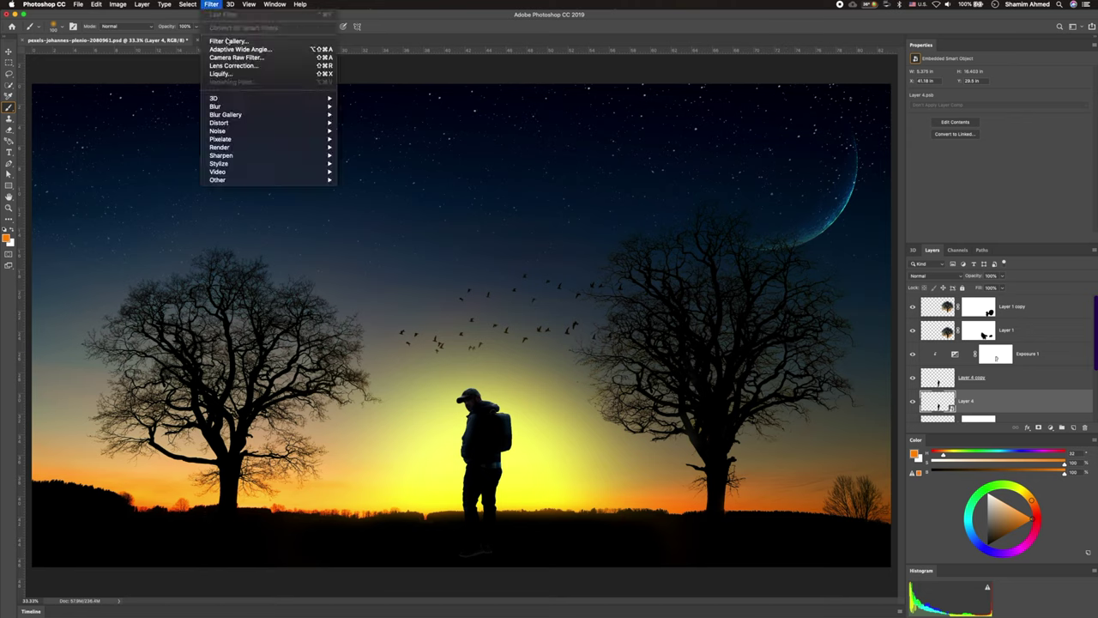
pyautogui.moveTo(215, 106)
pyautogui.click(369, 139)
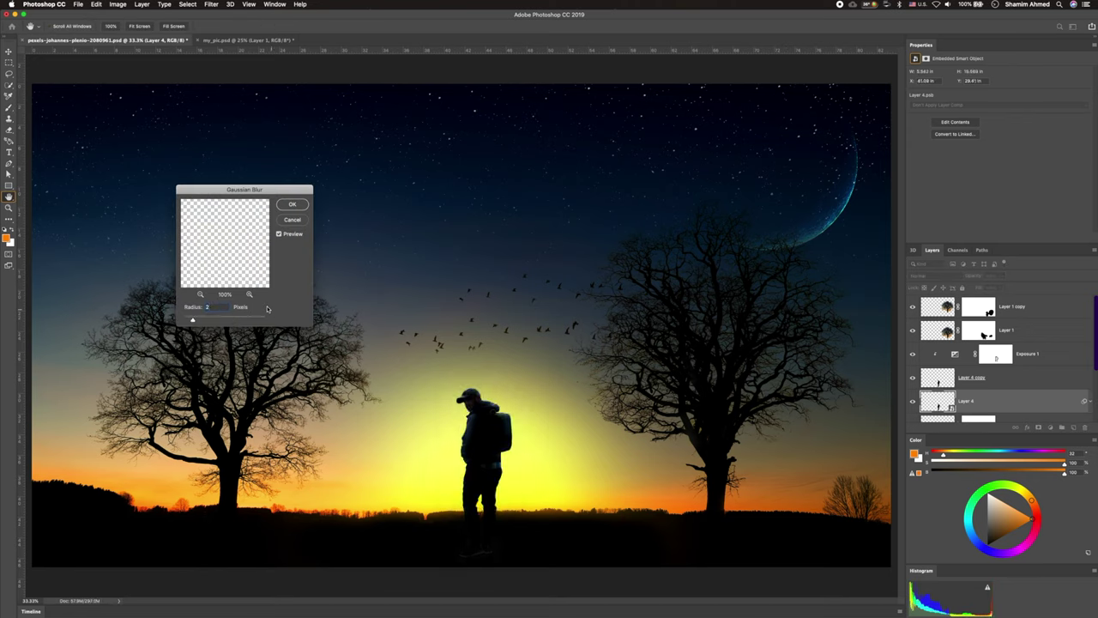
pyautogui.click(292, 206)
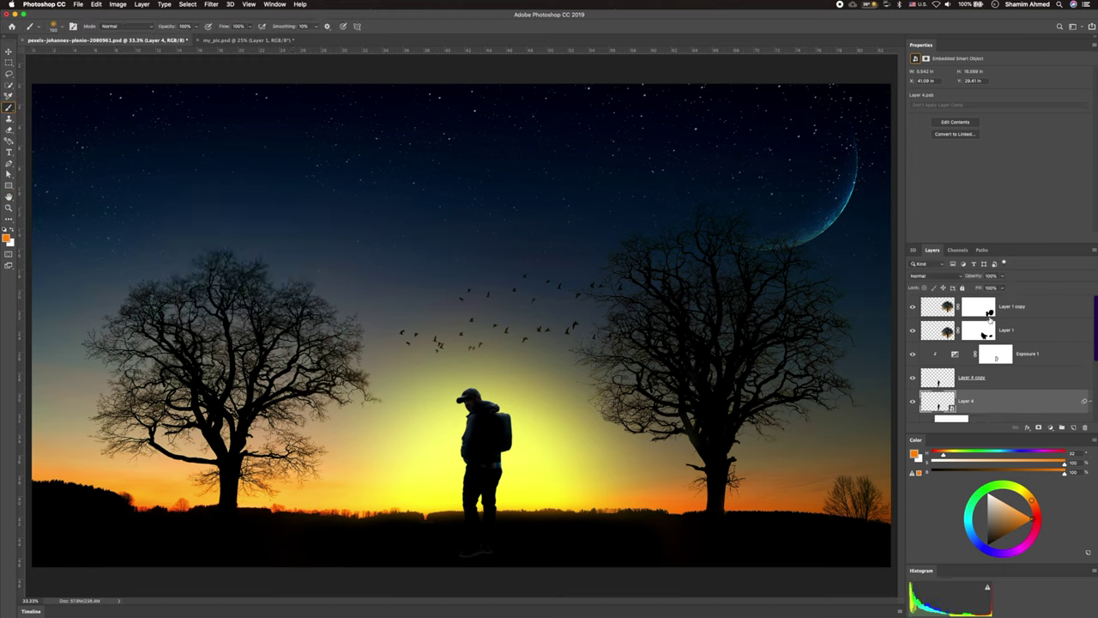
# Add a Hue/Saturation adjustment layer above Layer 4 copy
pyautogui.click(1012, 377)
pyautogui.click(1050, 427)
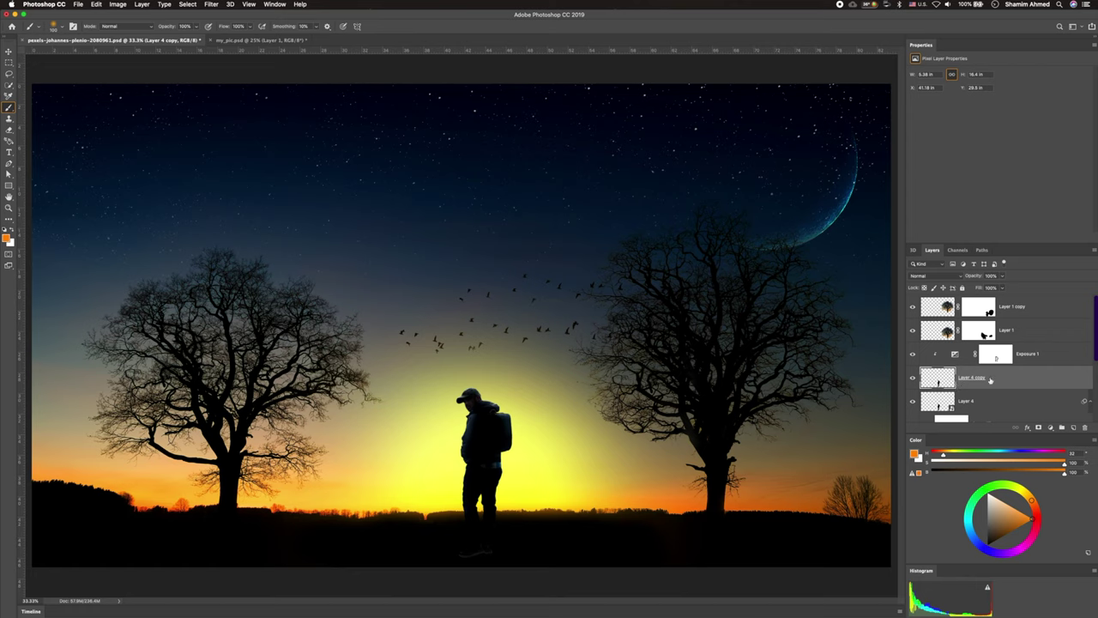
pyautogui.click(1050, 427)
pyautogui.click(1063, 514)
# Move Hue/Saturation 1 above Exposure 1, tick Colorize and raise saturation to about 76
pyautogui.moveTo(960, 354); pyautogui.dragTo(950, 343)
pyautogui.click(959, 149)
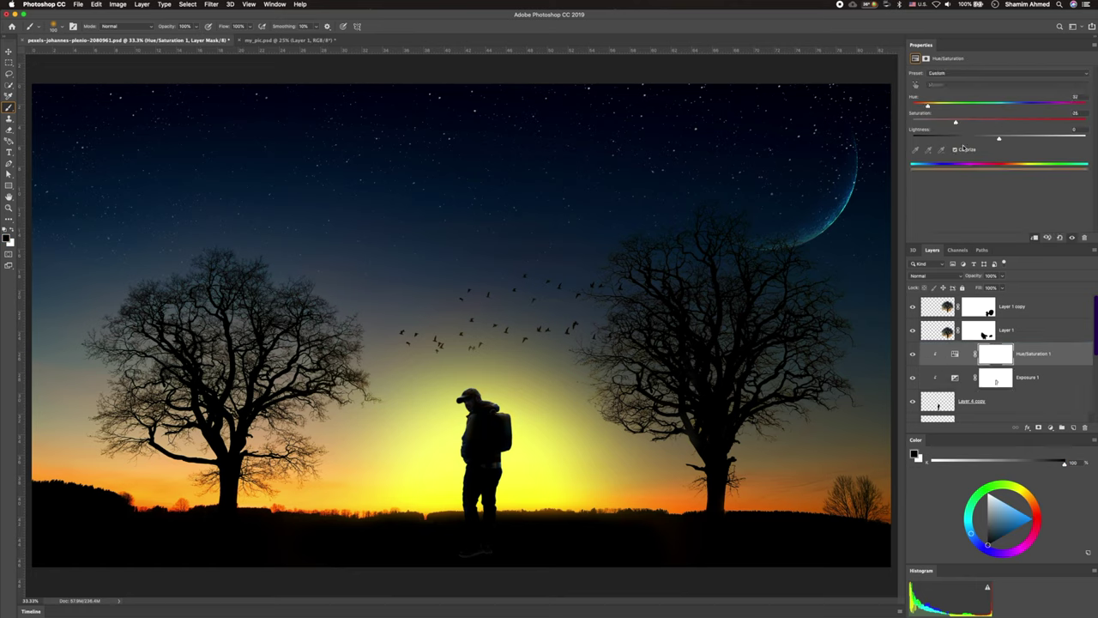
pyautogui.moveTo(955, 123); pyautogui.dragTo(1058, 125)
# Select the Exposure 1 mask and set white as the painting colour
pyautogui.click(995, 382)
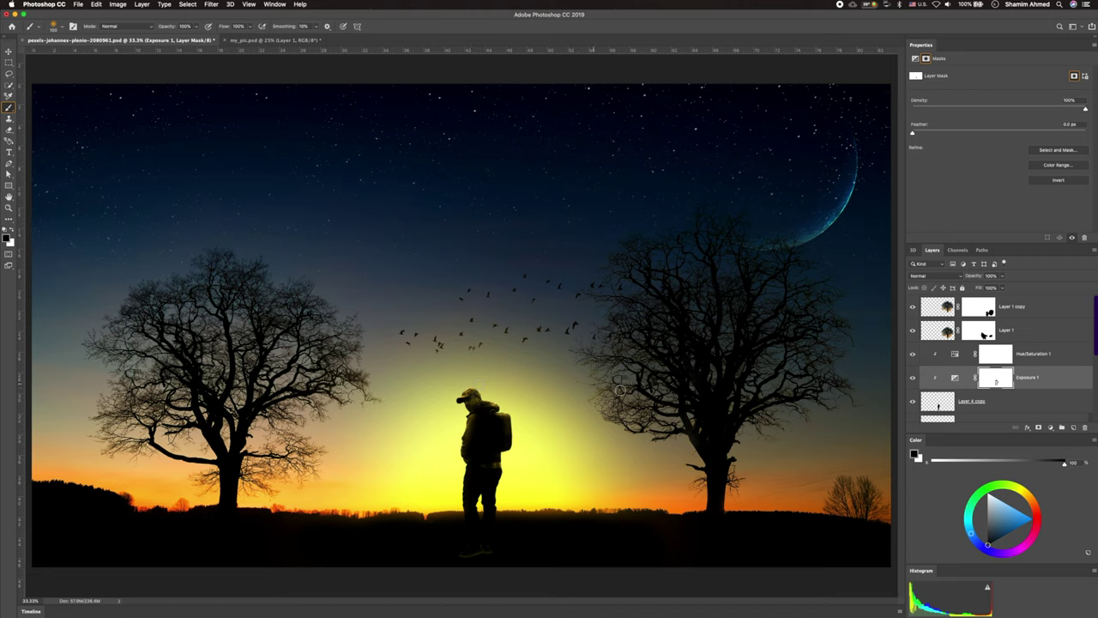
pyautogui.press('x')
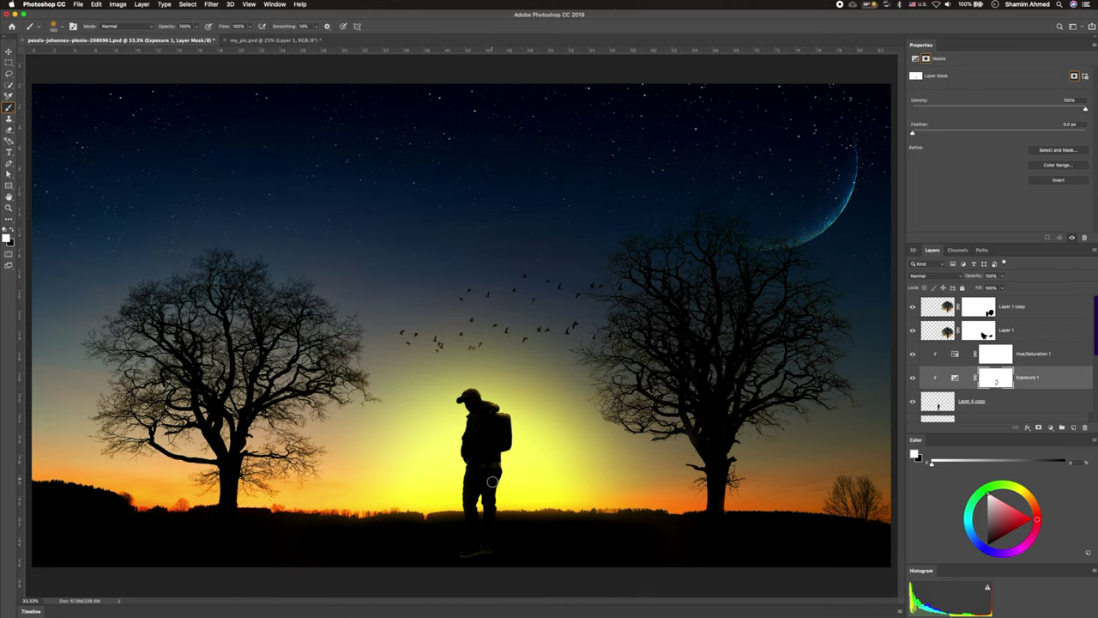
pyautogui.scroll(6, 486, 524)
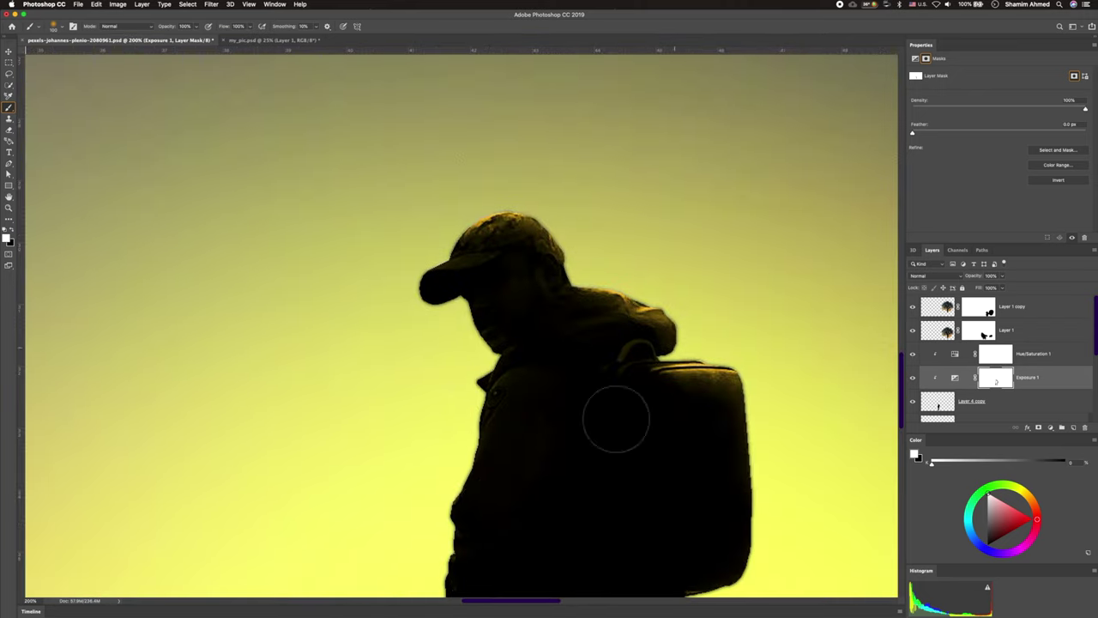
# Slightly adjust the radius of Layer 4's Gaussian Blur smart filter
pyautogui.scroll(-2, 940, 368)
pyautogui.doubleClick(952, 395)
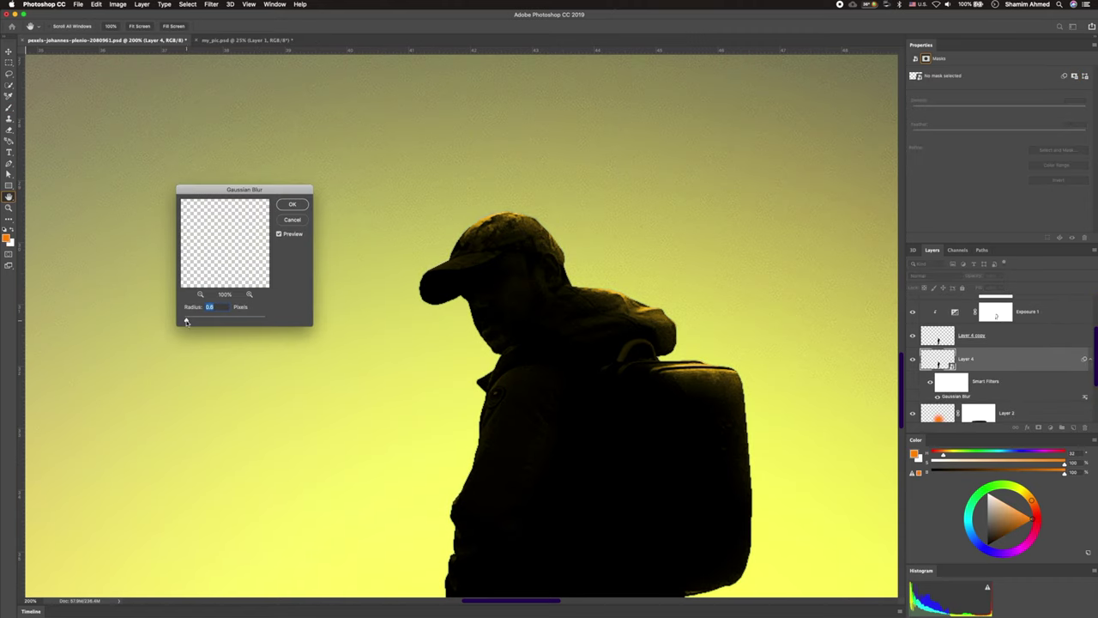
pyautogui.moveTo(186, 321); pyautogui.dragTo(187, 320)
pyautogui.click(291, 204)
# Convert Layer 4 copy to a smart object and give it a 0.5-pixel Gaussian Blur
pyautogui.click(1017, 334)
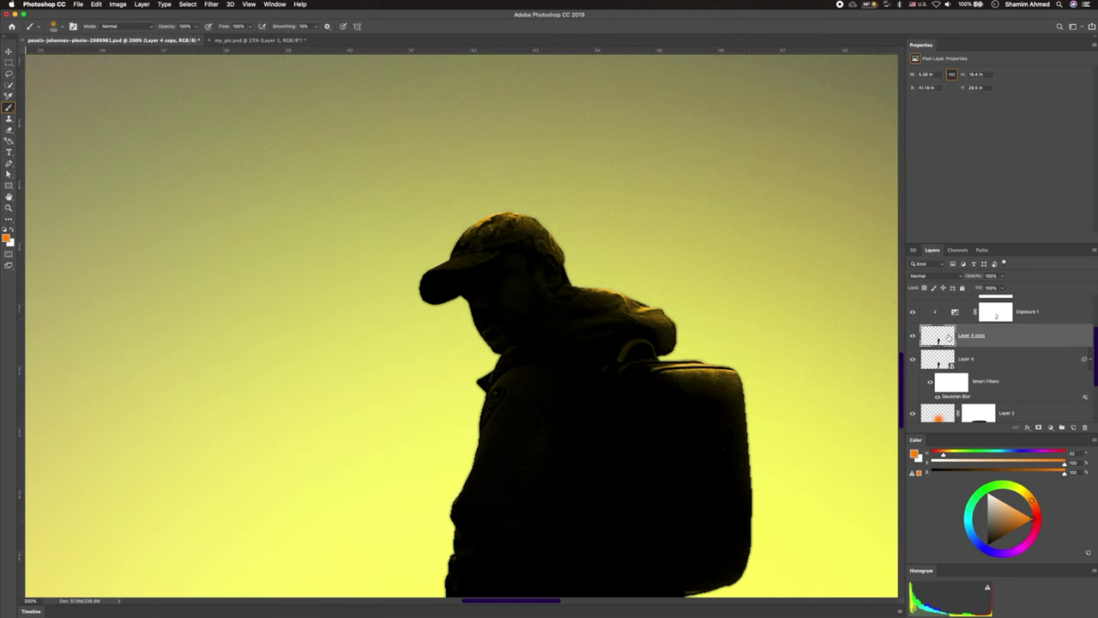
pyautogui.rightClick(1017, 334)
pyautogui.click(918, 369)
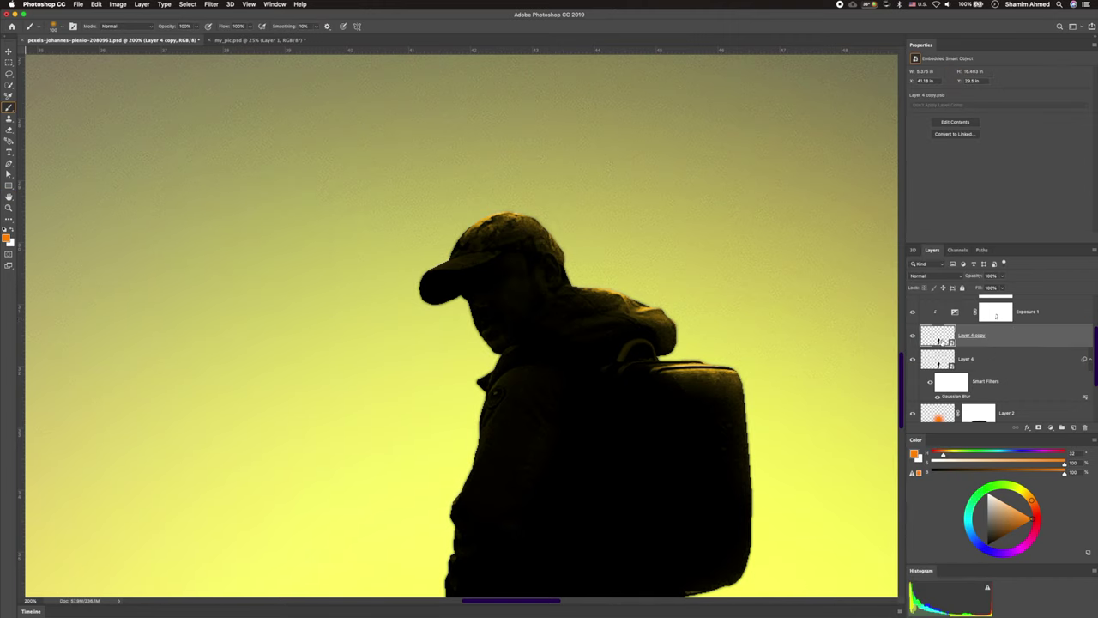
pyautogui.click(211, 4)
pyautogui.moveTo(229, 85)
pyautogui.click(367, 139)
pyautogui.moveTo(191, 321); pyautogui.dragTo(185, 321)
pyautogui.press('Return')
pyautogui.press('b')
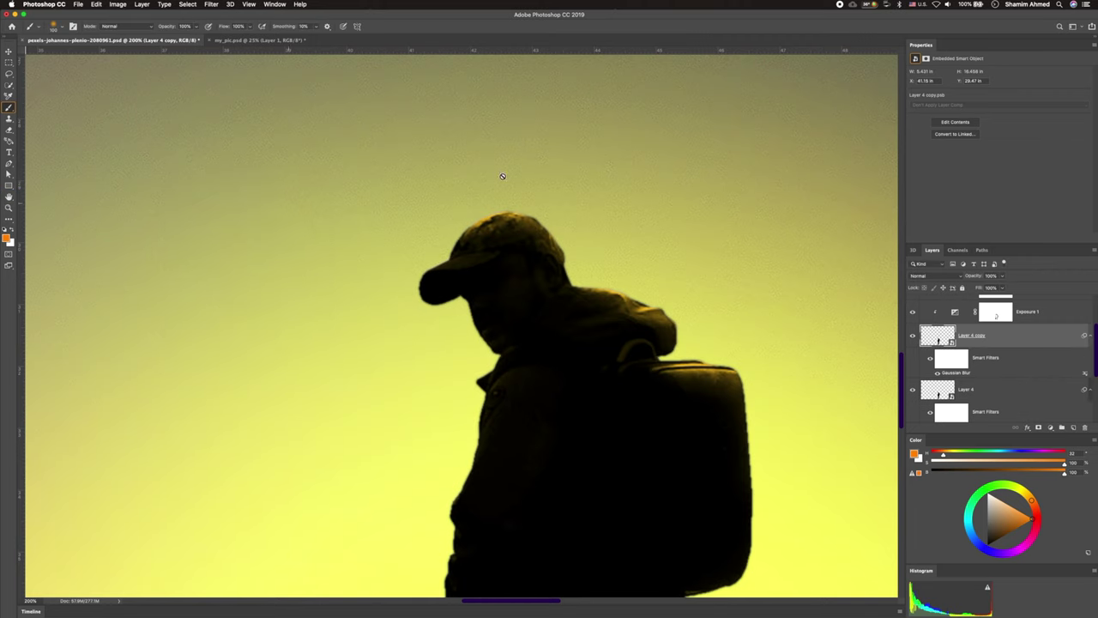
pyautogui.scroll(2, 995, 360)
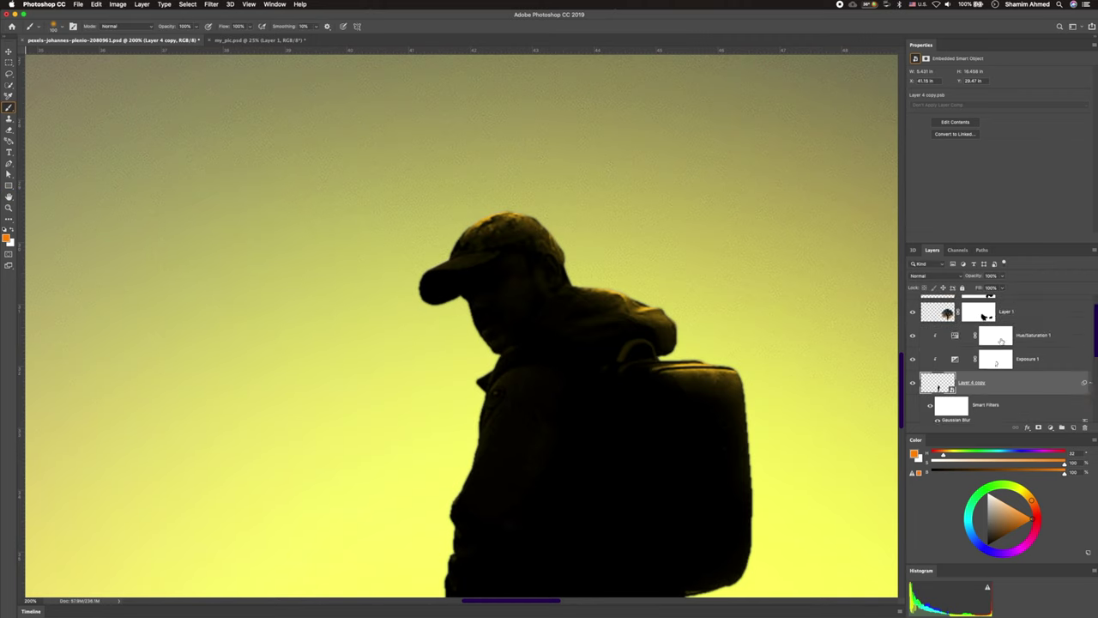
# Move Exposure 1 above Hue/Saturation 1 and paint its mask along the cap, shoulder and coat edge
pyautogui.click(995, 361)
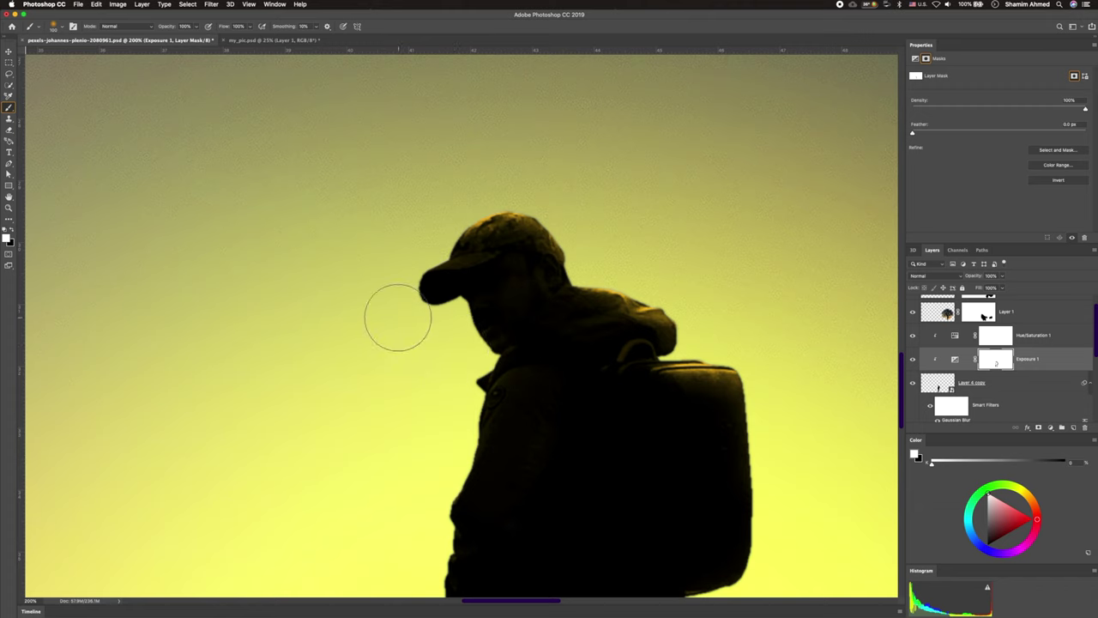
pyautogui.moveTo(954, 358); pyautogui.dragTo(957, 334)
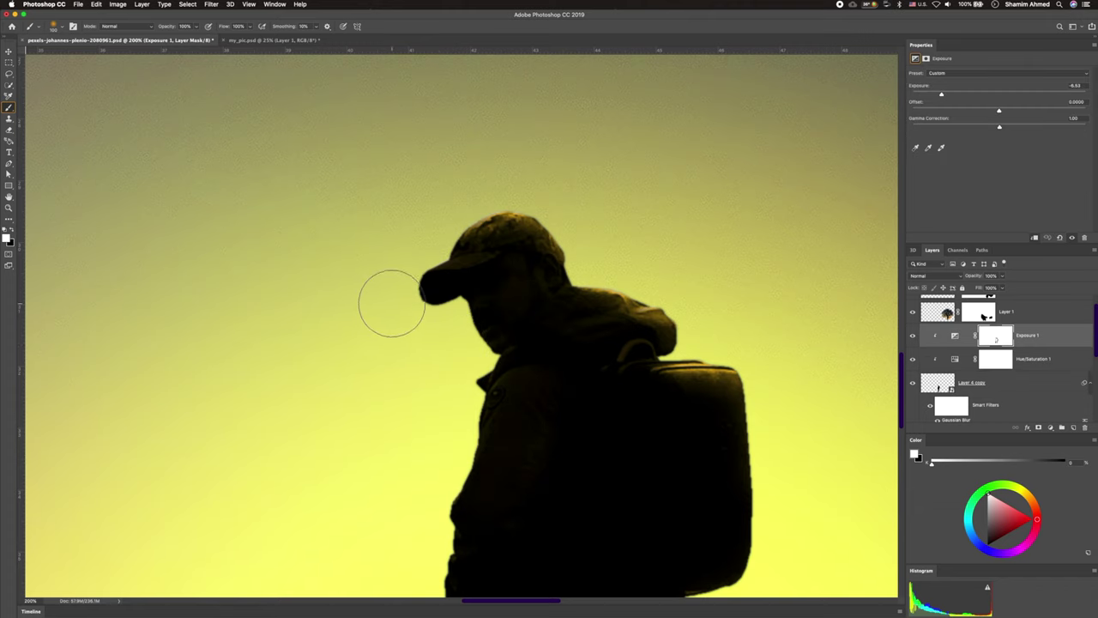
pyautogui.press('x')
pyautogui.press('[')
pyautogui.press('[')
pyautogui.press('[')
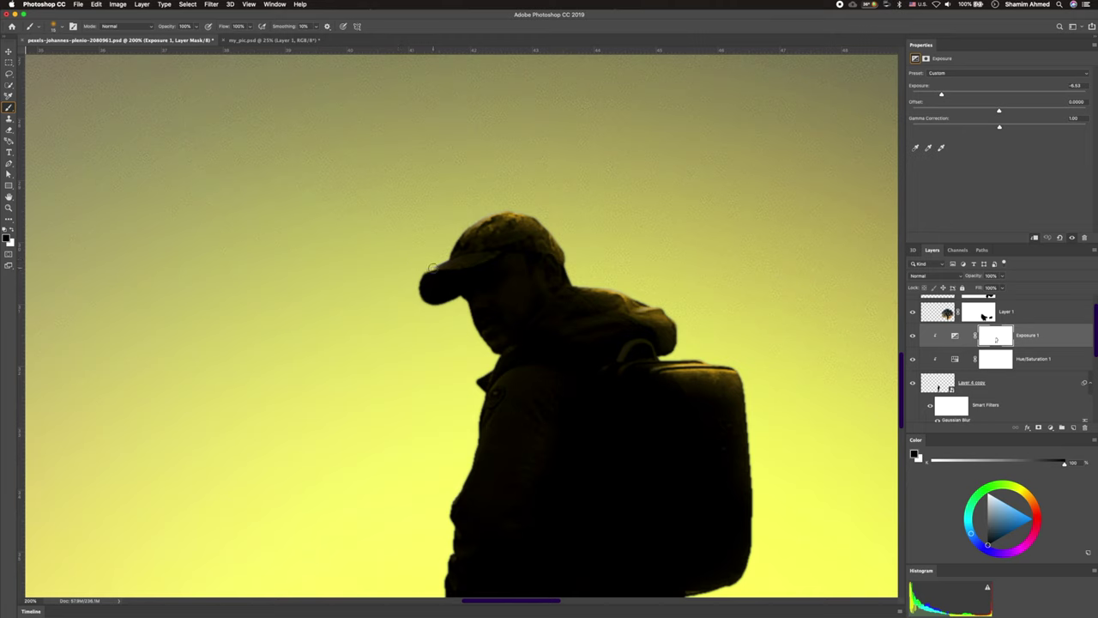
pyautogui.moveTo(461, 230)
pyautogui.mouseDown()
pyautogui.moveTo(496, 212)
pyautogui.moveTo(549, 224)
pyautogui.moveTo(572, 275)
pyautogui.moveTo(674, 321)
pyautogui.mouseUp()
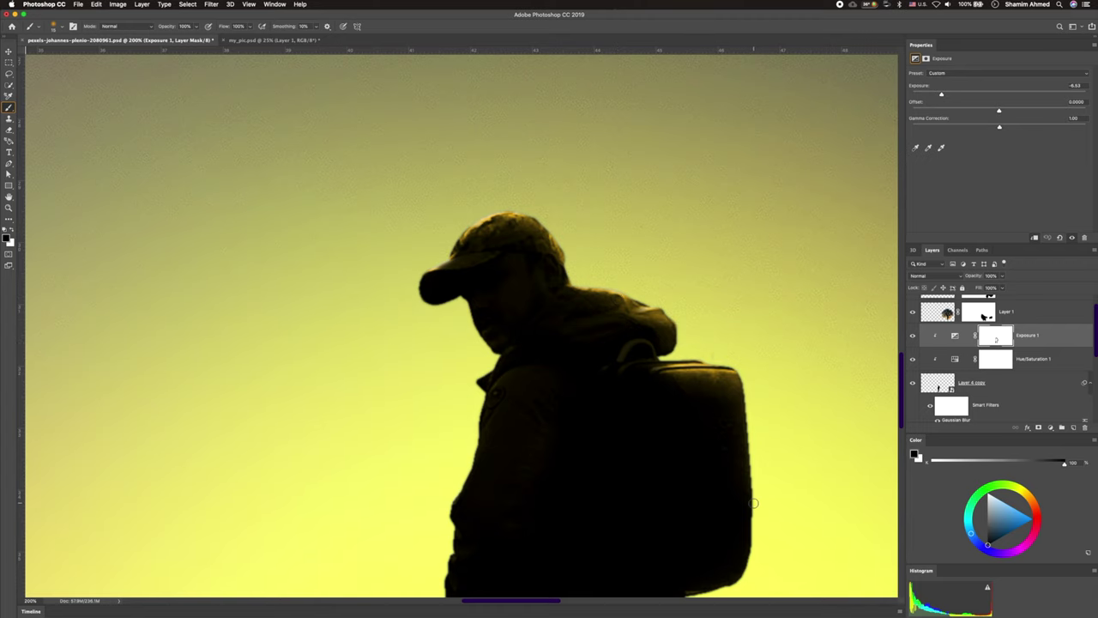
pyautogui.scroll(-2, 753, 503)
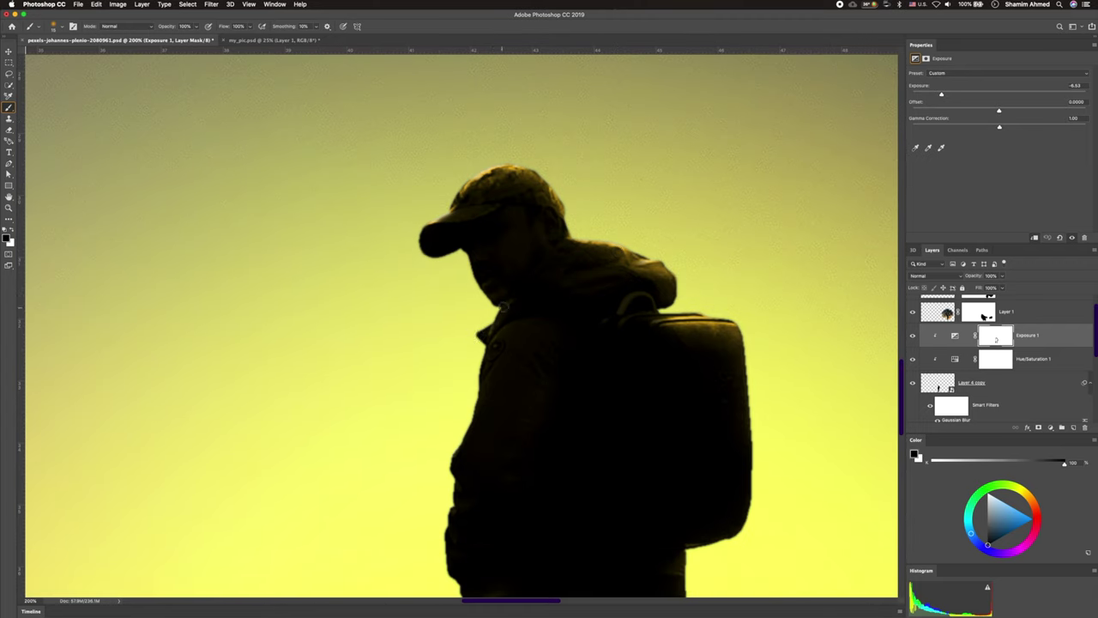
pyautogui.moveTo(477, 386); pyautogui.dragTo(515, 323)
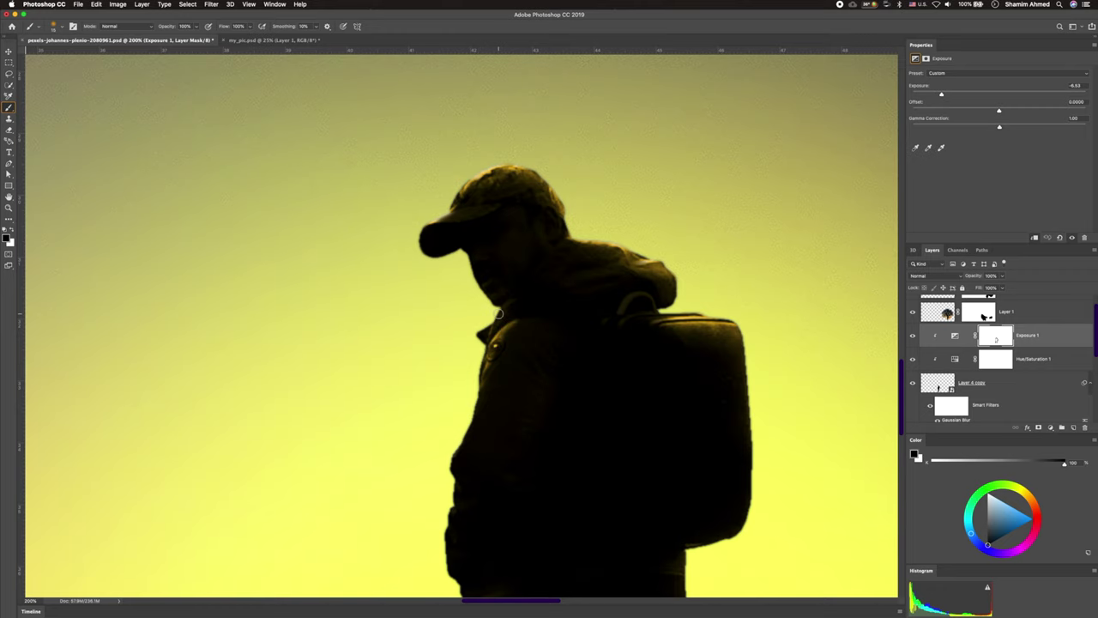
# Paint the Exposure 1 mask with an 11% opacity brush over the backpack and shoulder
pyautogui.press('x')
pyautogui.press('x')
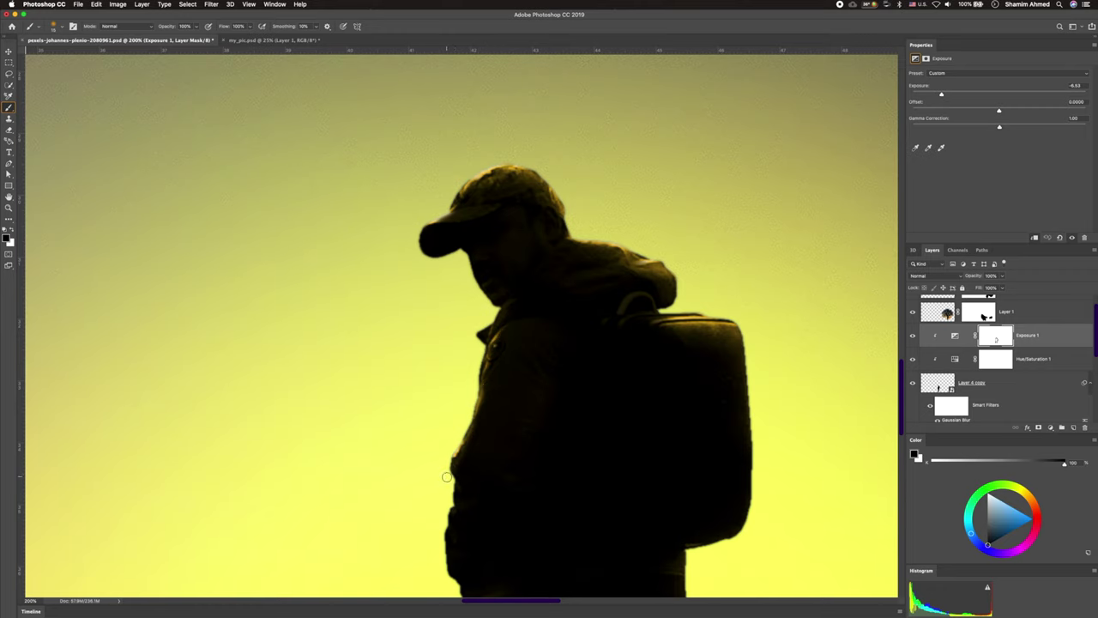
pyautogui.scroll(-5, 514, 478)
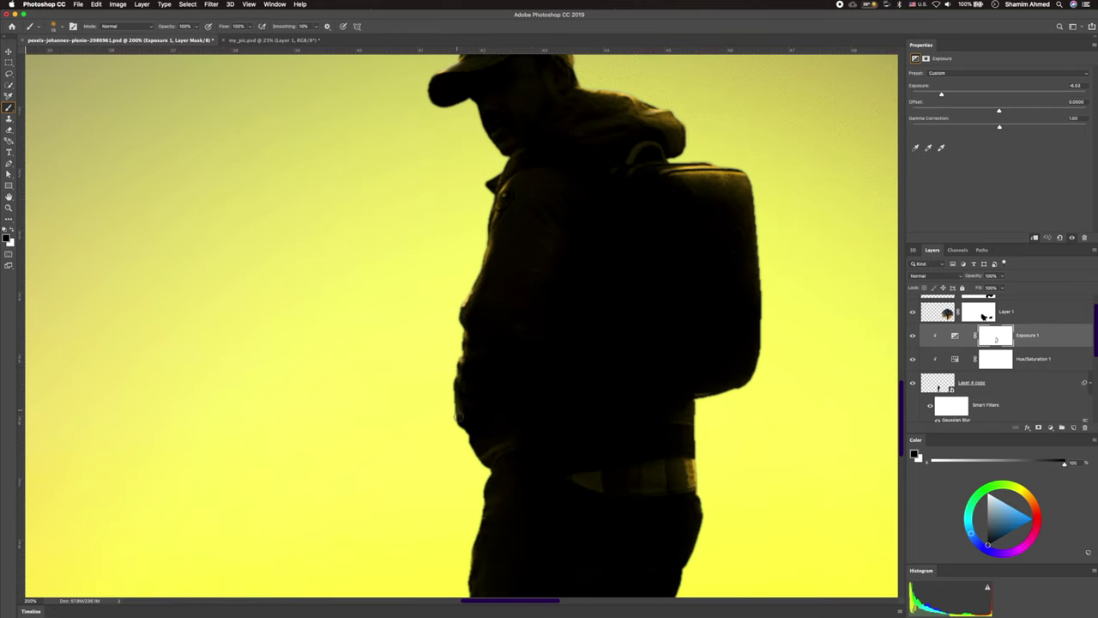
pyautogui.scroll(-3, 480, 437)
pyautogui.scroll(-4, 498, 431)
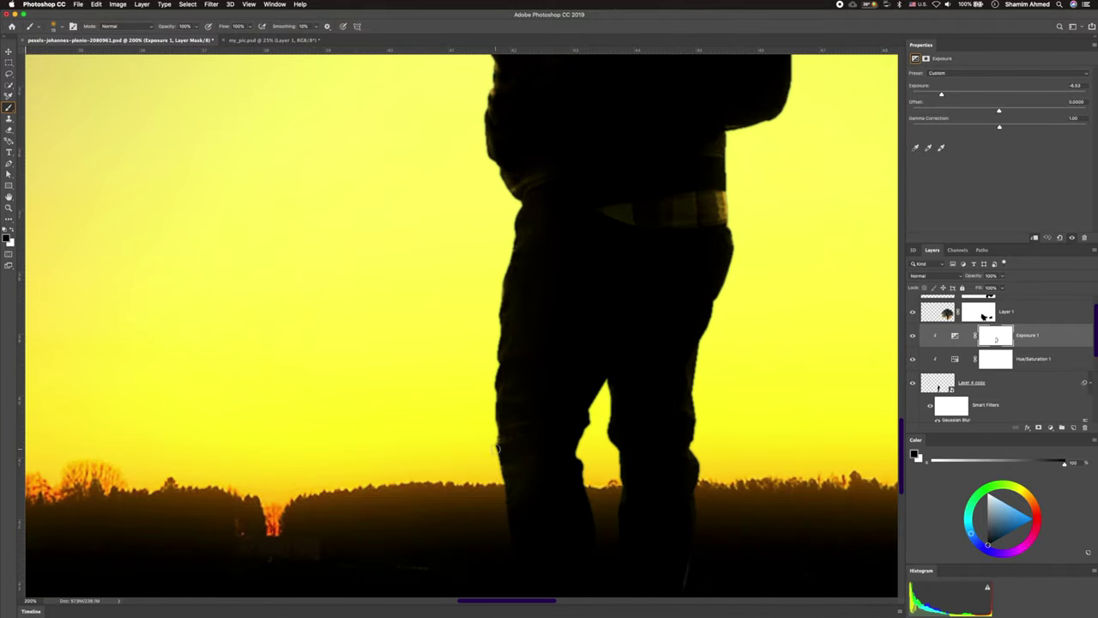
pyautogui.scroll(-2, 496, 447)
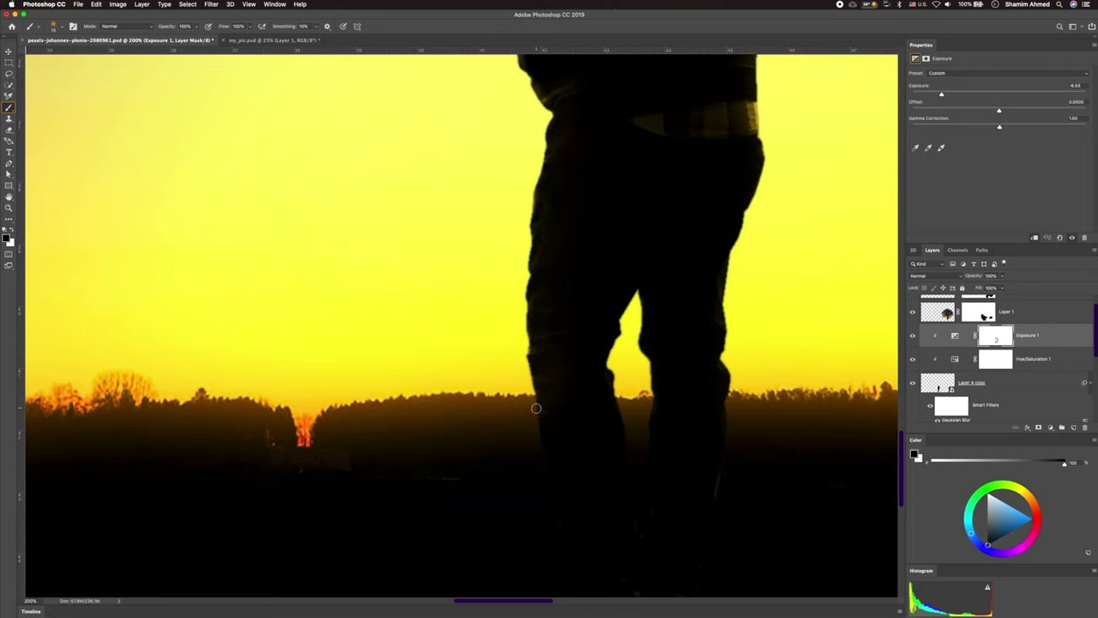
pyautogui.press('x')
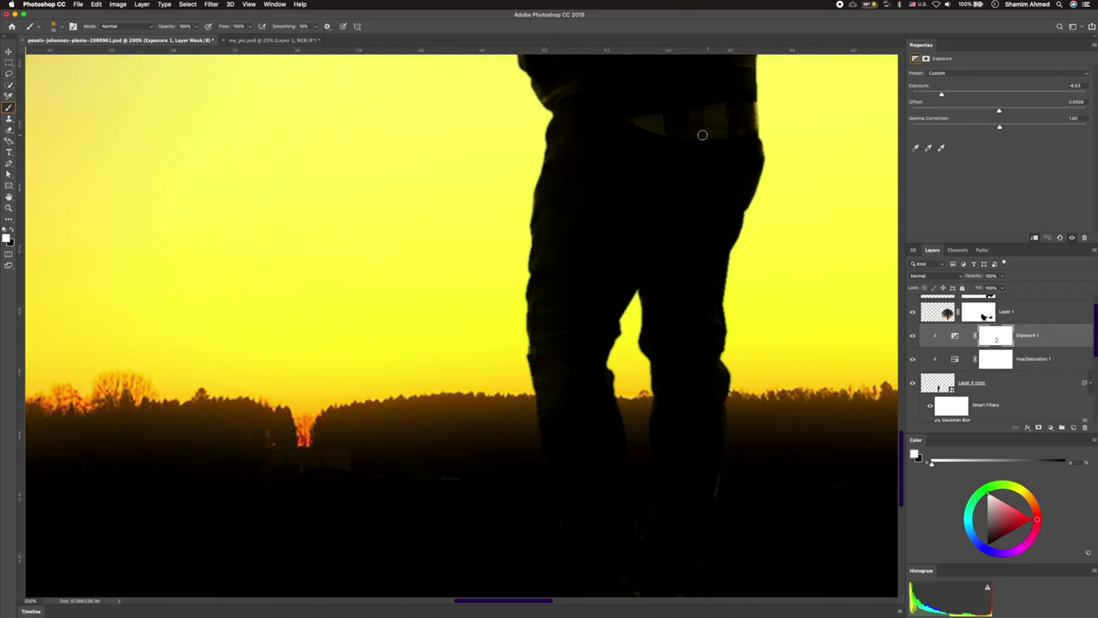
pyautogui.scroll(5, 714, 114)
pyautogui.press('x')
pyautogui.press(']')
pyautogui.press(']')
pyautogui.press(']')
pyautogui.press(']')
pyautogui.moveTo(162, 40); pyautogui.dragTo(159, 41)
pyautogui.moveTo(728, 221)
pyautogui.mouseDown()
pyautogui.moveTo(715, 318)
pyautogui.moveTo(662, 189)
pyautogui.moveTo(626, 238)
pyautogui.moveTo(657, 201)
pyautogui.moveTo(632, 397)
pyautogui.moveTo(612, 182)
pyautogui.mouseUp()
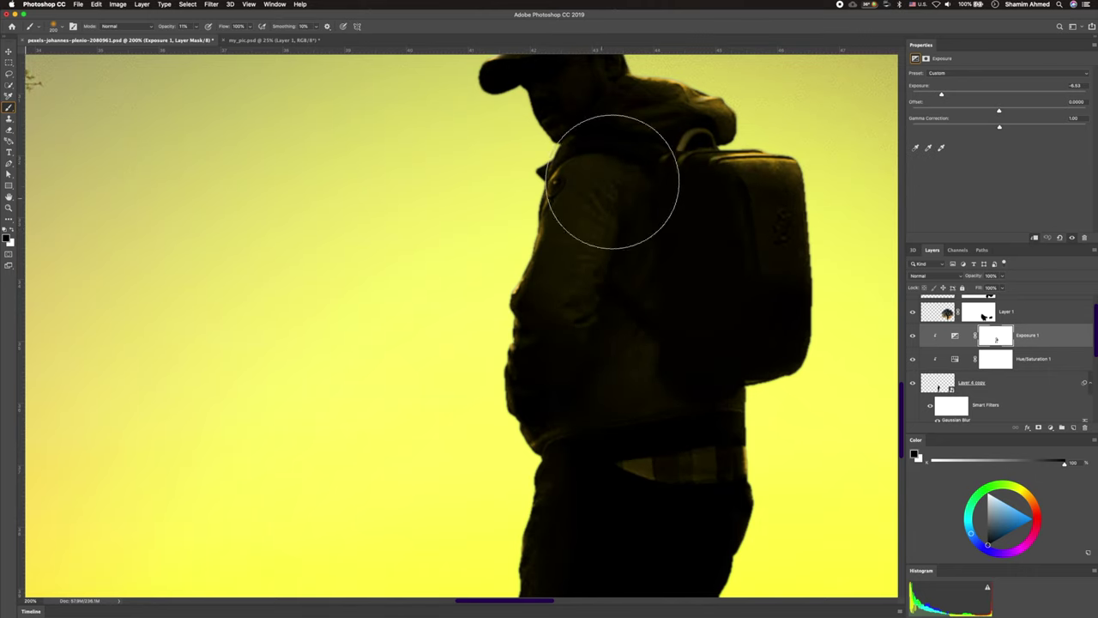
pyautogui.scroll(5, 537, 249)
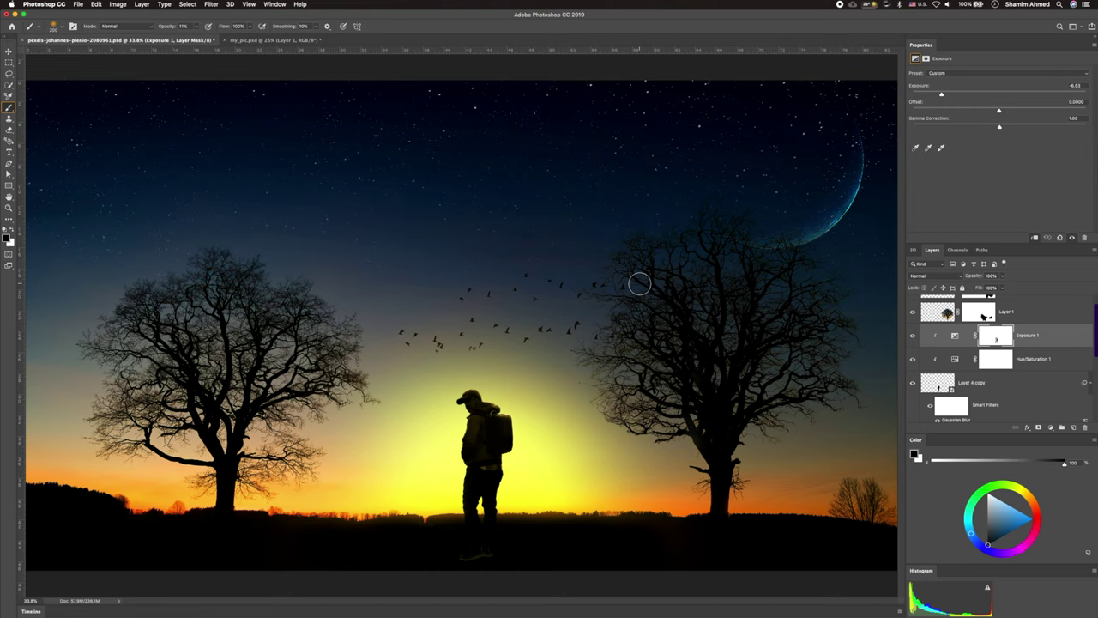
# Duplicate Layer 1 with its mask and add a Color Lookup adjustment layer
pyautogui.hotkey('ctrl', 'j')
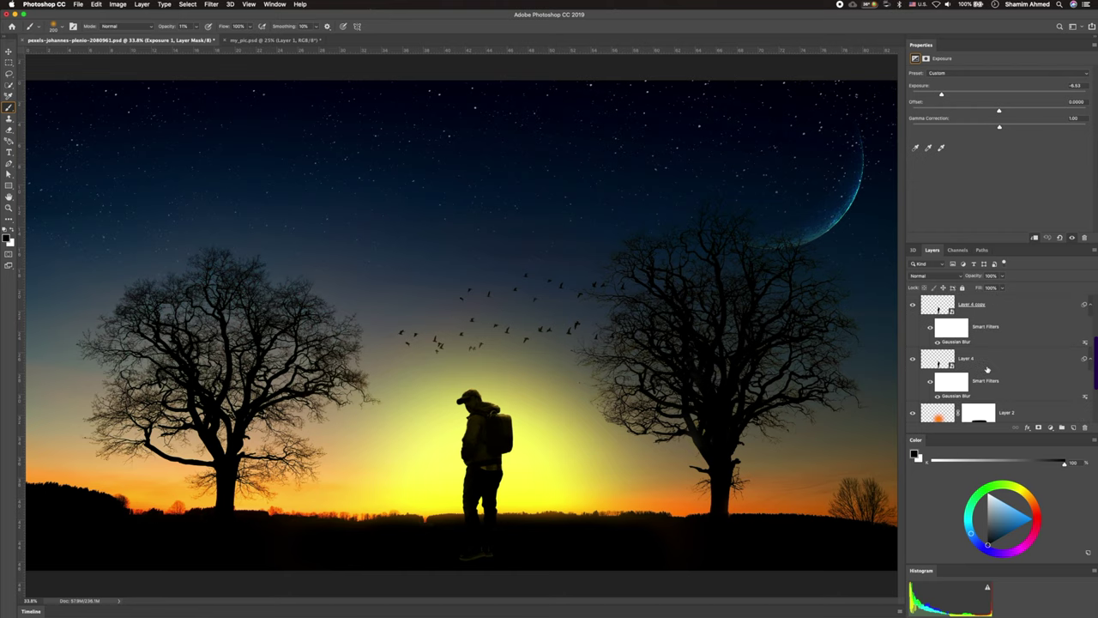
pyautogui.click(986, 311)
pyautogui.click(1050, 427)
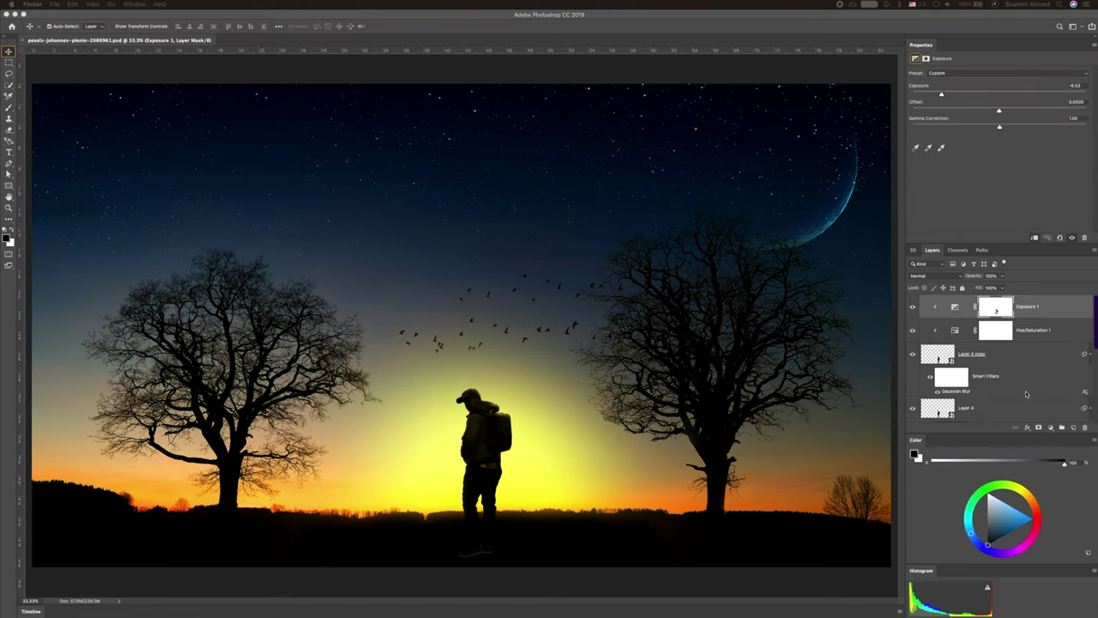
pyautogui.click(1051, 427)
pyautogui.click(1053, 523)
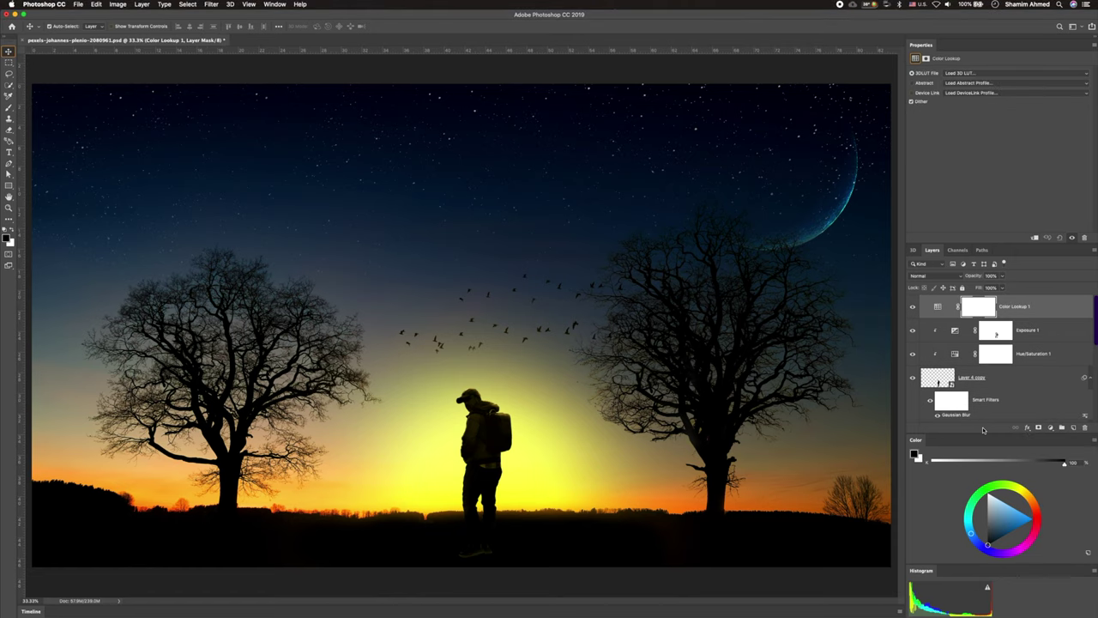
# Duplicate the Color Lookup layer, assigning EdgyAmber and LateSunset looks
pyautogui.hotkey('ctrl', 'j')
pyautogui.click(982, 74)
pyautogui.click(972, 282)
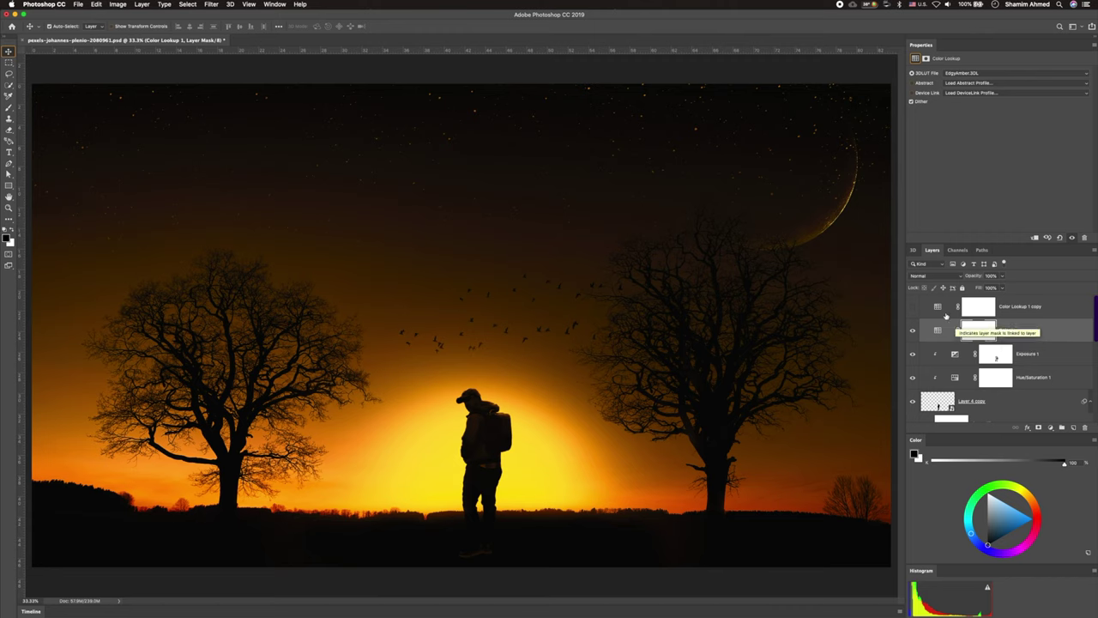
pyautogui.click(978, 73)
pyautogui.click(992, 260)
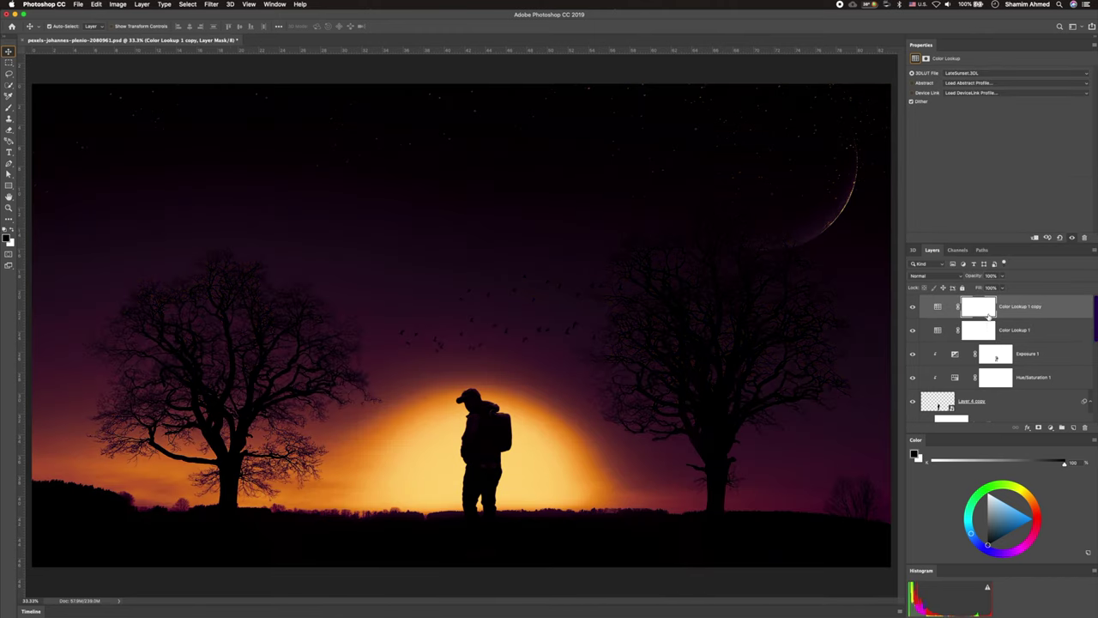
# Draw a top-to-bottom gradient on the Color Lookup 1 copy mask and invert it
pyautogui.click(944, 333)
pyautogui.click(977, 307)
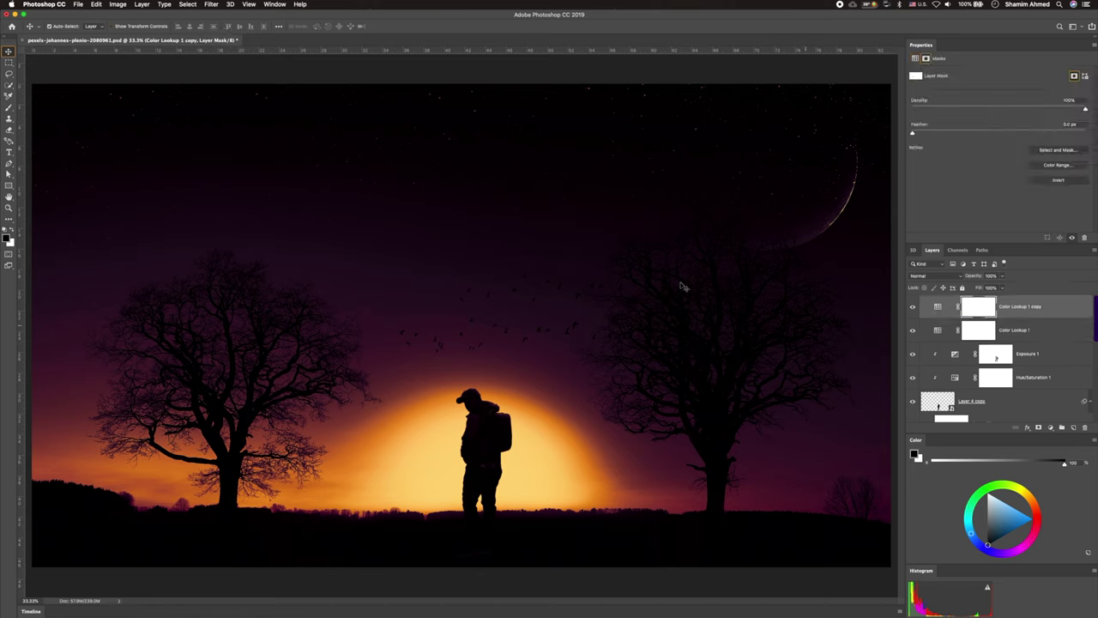
pyautogui.click(8, 219)
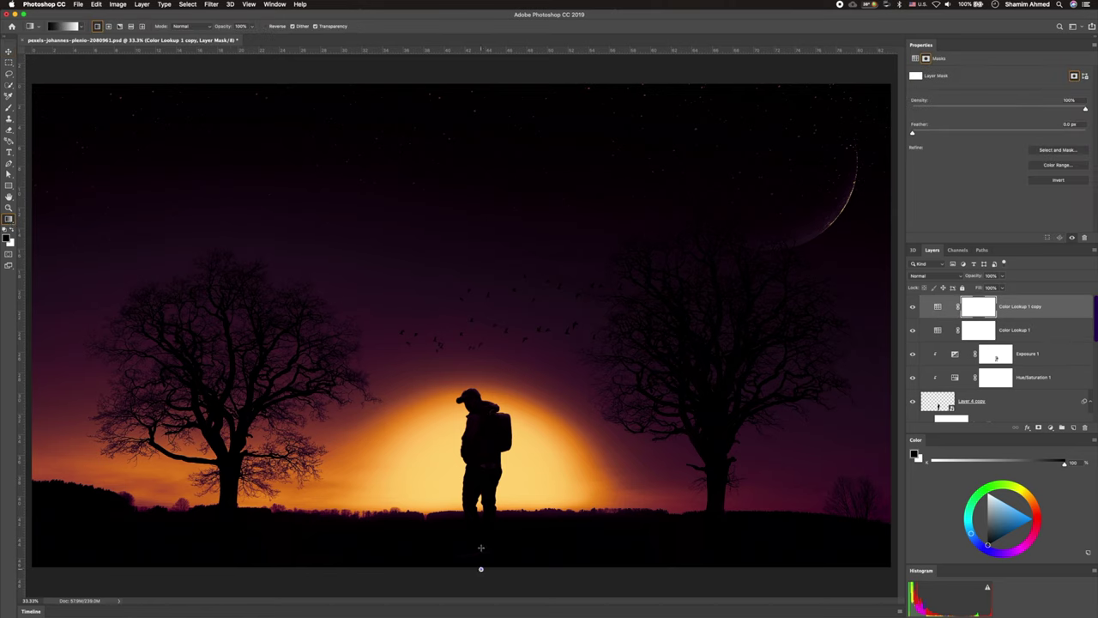
pyautogui.moveTo(480, 569); pyautogui.dragTo(488, 223)
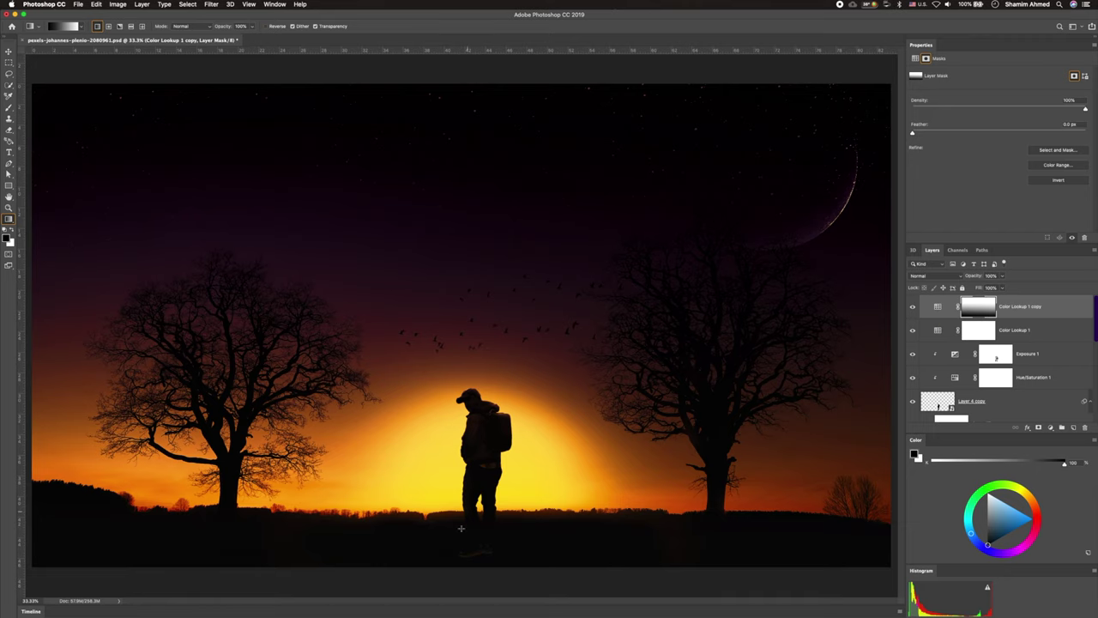
pyautogui.moveTo(477, 584); pyautogui.dragTo(475, 379)
pyautogui.moveTo(474, 84); pyautogui.dragTo(468, 569)
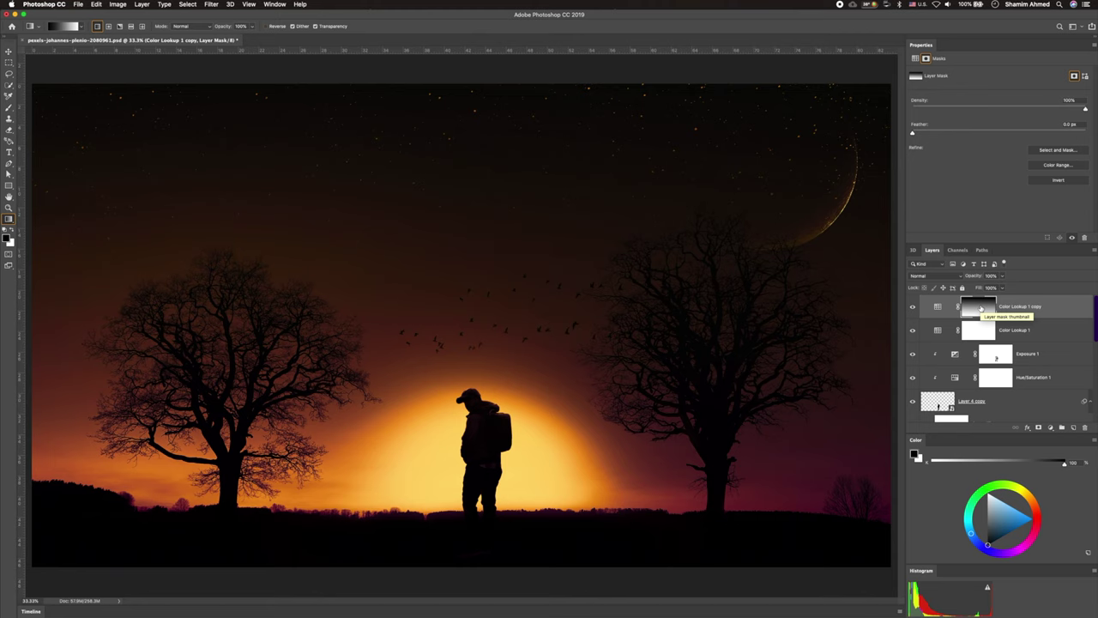
pyautogui.hotkey('ctrl', 'i')
# Check Color Lookup 1's preset and lower the copy layer's opacity to 80%
pyautogui.click(937, 330)
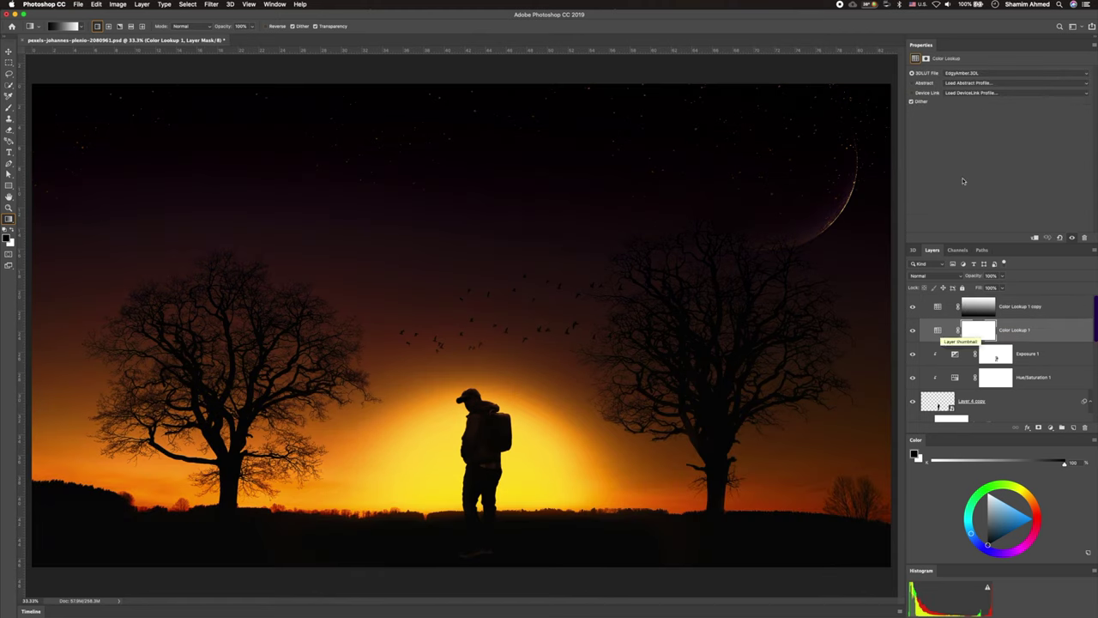
pyautogui.click(937, 306)
pyautogui.click(986, 75)
pyautogui.click(986, 76)
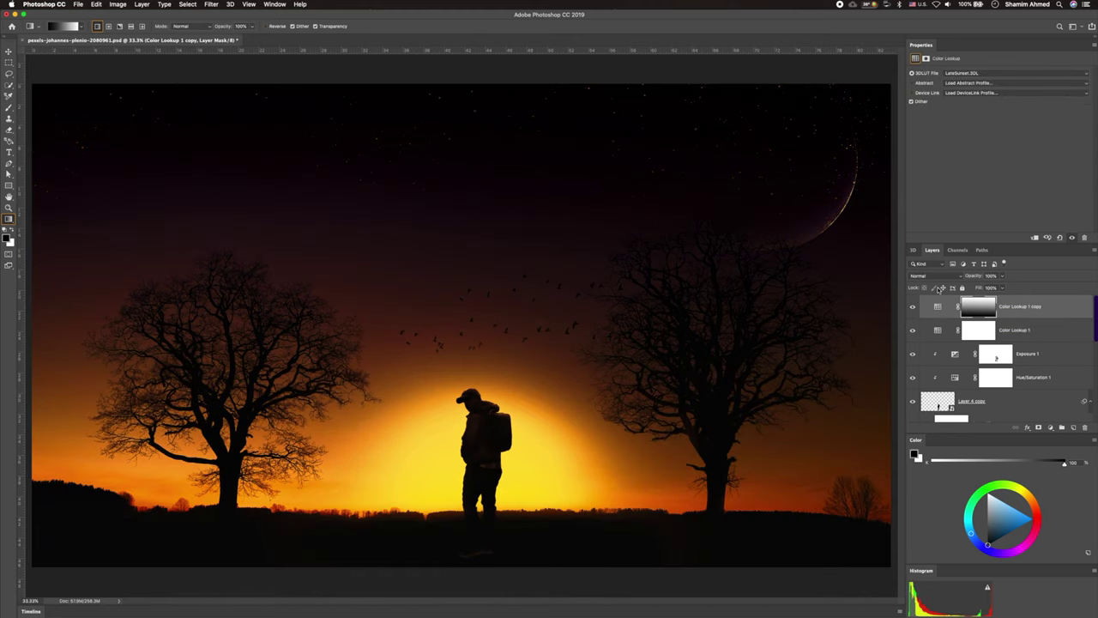
pyautogui.press('Delete')
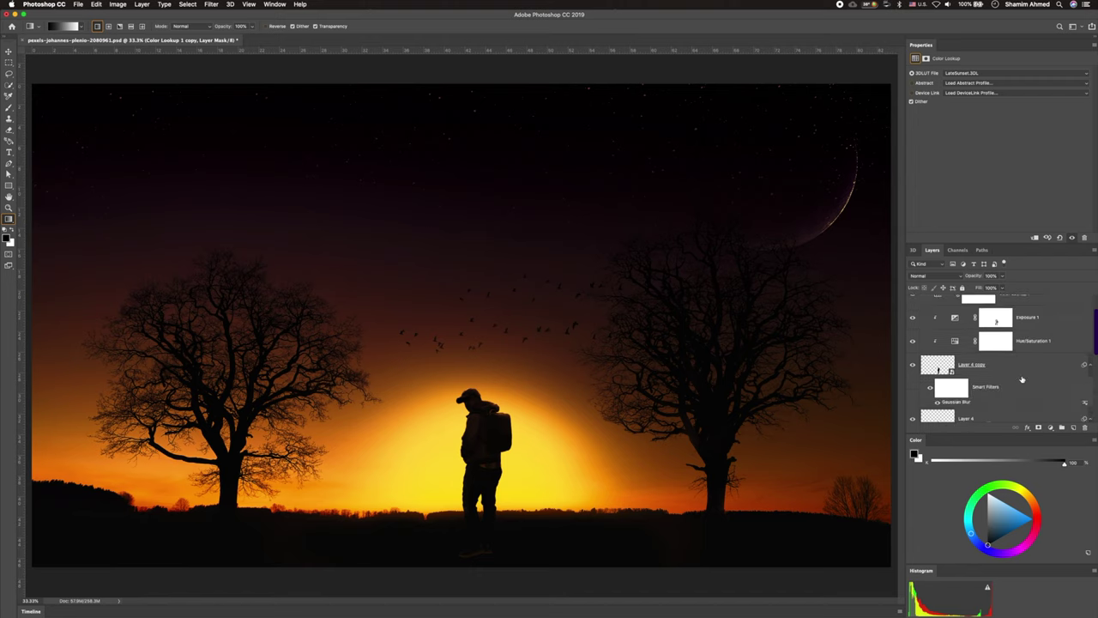
pyautogui.hotkey('ctrl', 'z')
pyautogui.moveTo(1002, 275)
pyautogui.mouseDown()
pyautogui.moveTo(998, 289)
pyautogui.moveTo(1009, 290)
pyautogui.mouseUp()
# Fade Color Lookup 1 with a vertical gradient on its layer mask
pyautogui.click(986, 334)
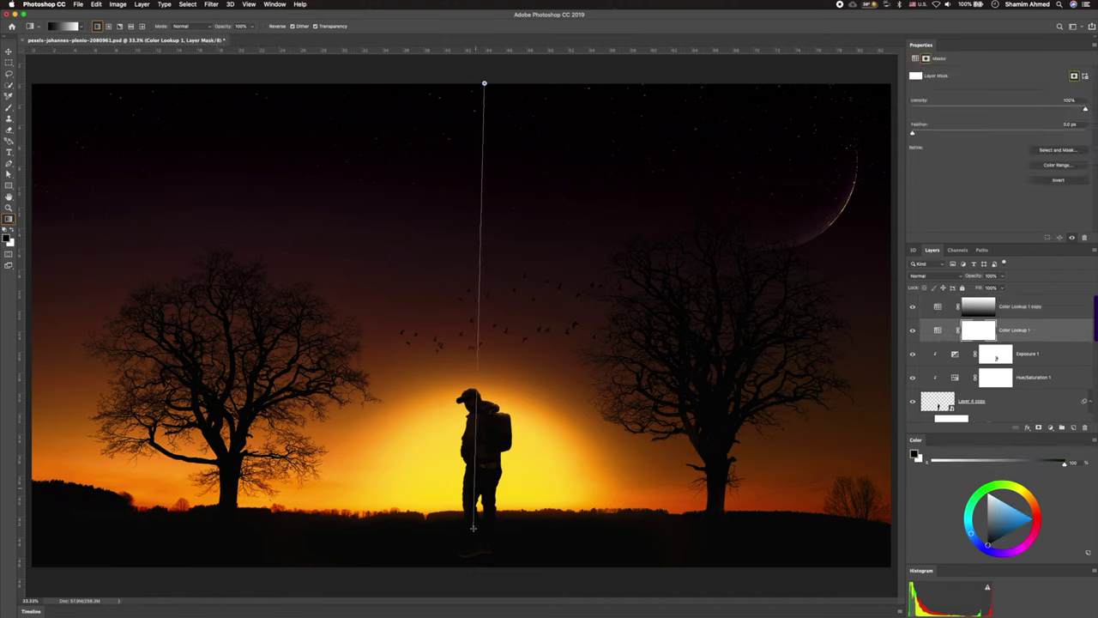
pyautogui.moveTo(484, 81); pyautogui.dragTo(480, 540)
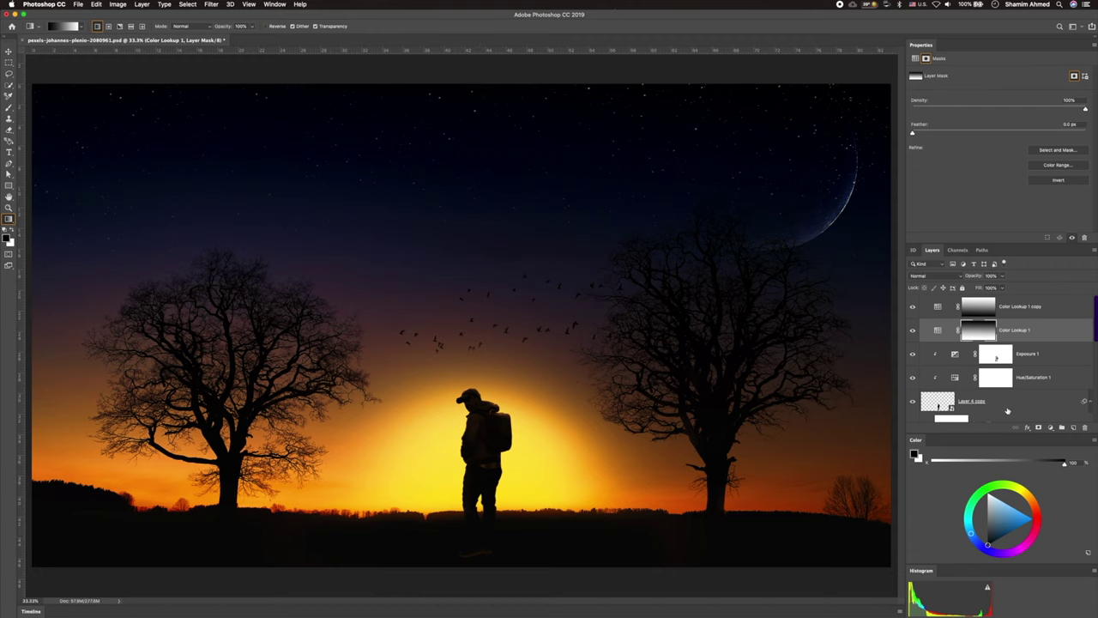
pyautogui.click(937, 330)
# On a new layer, paint golden grass at the bottom right with a 200 px Dune Grass brush
pyautogui.press('b')
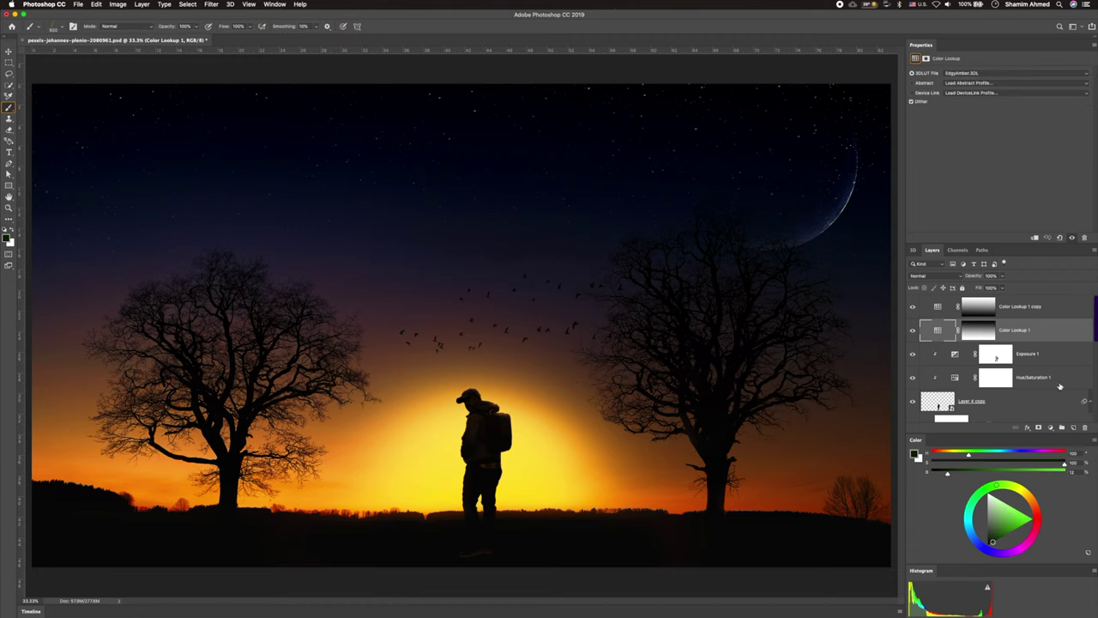
pyautogui.click(1073, 427)
pyautogui.click(53, 28)
pyautogui.click(91, 33)
pyautogui.click(39, 26)
pyautogui.press('Return')
pyautogui.moveTo(888, 568)
pyautogui.mouseDown()
pyautogui.moveTo(38, 564)
pyautogui.moveTo(279, 562)
pyautogui.mouseUp()
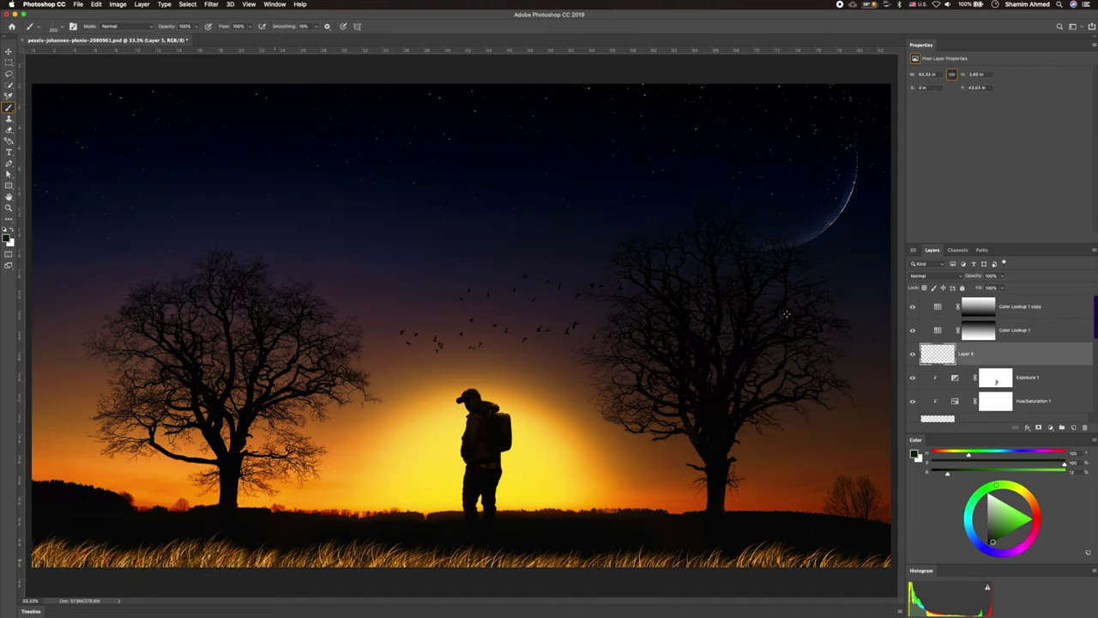
# On another new layer, paint grass strokes across the whole bottom edge
pyautogui.click(1074, 428)
pyautogui.moveTo(890, 557); pyautogui.dragTo(643, 555)
pyautogui.moveTo(743, 556)
pyautogui.mouseDown()
pyautogui.moveTo(34, 542)
pyautogui.moveTo(725, 549)
pyautogui.mouseUp()
pyautogui.moveTo(633, 549); pyautogui.dragTo(756, 549)
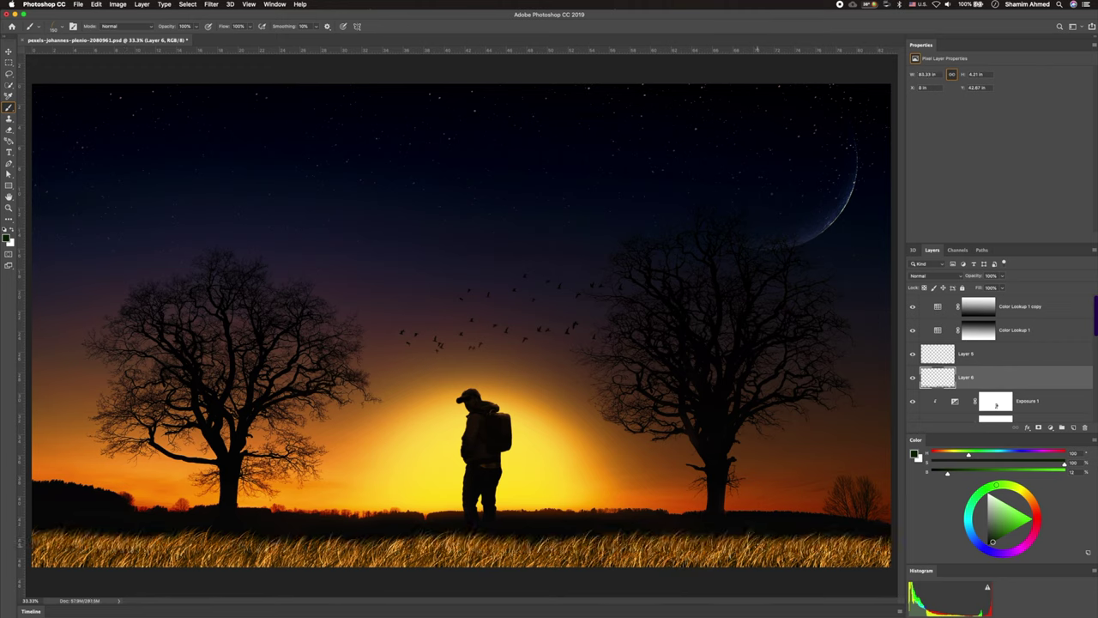
pyautogui.moveTo(886, 531)
pyautogui.mouseDown()
pyautogui.moveTo(746, 547)
pyautogui.moveTo(487, 546)
pyautogui.moveTo(176, 542)
pyautogui.moveTo(34, 525)
pyautogui.moveTo(159, 536)
pyautogui.mouseUp()
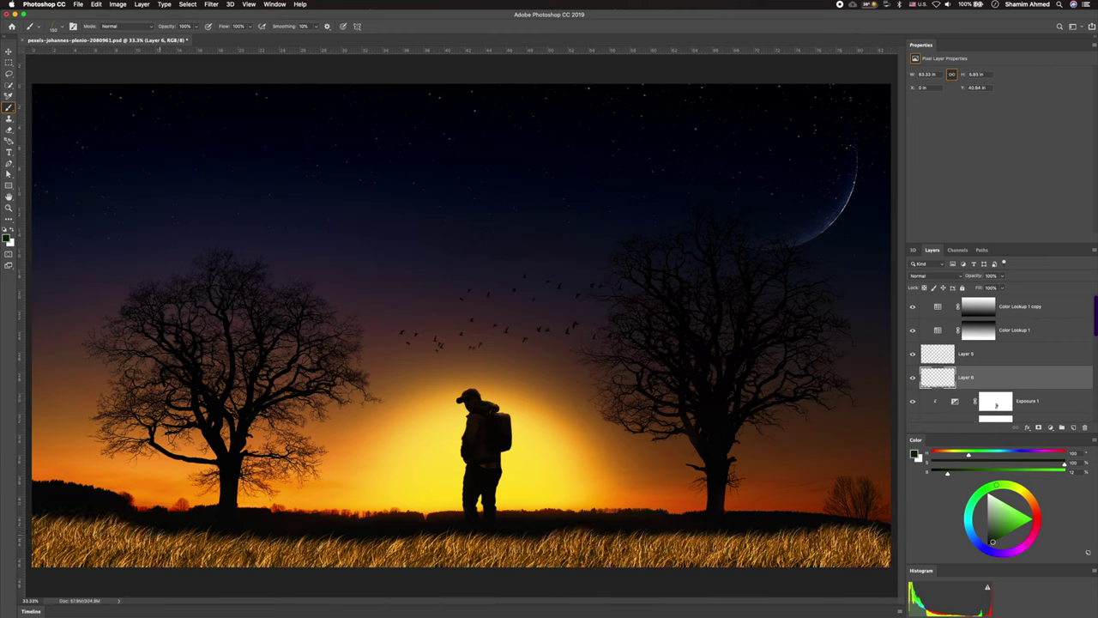
pyautogui.scroll(-3, 1022, 377)
pyautogui.scroll(-3, 1023, 378)
pyautogui.click(965, 381)
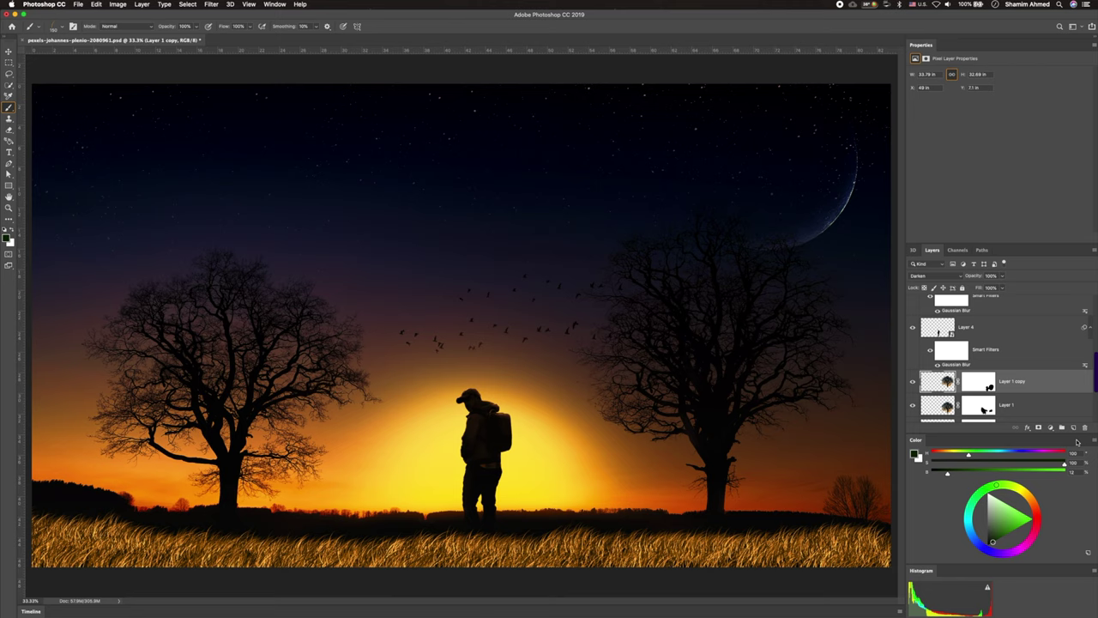
# Paint brighter grass across the field, undoing one stroke, then more on a new layer at right
pyautogui.moveTo(892, 534); pyautogui.dragTo(622, 536)
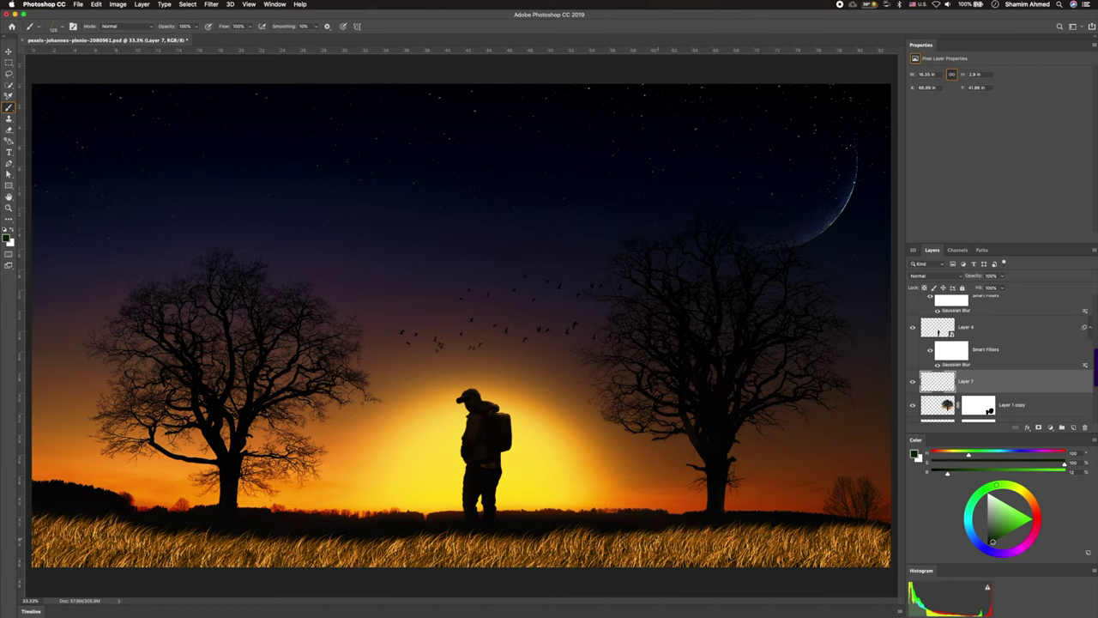
pyautogui.moveTo(610, 539); pyautogui.dragTo(126, 525)
pyautogui.hotkey('ctrl', 'z')
pyautogui.moveTo(429, 531); pyautogui.dragTo(215, 534)
pyautogui.moveTo(356, 533); pyautogui.dragTo(137, 528)
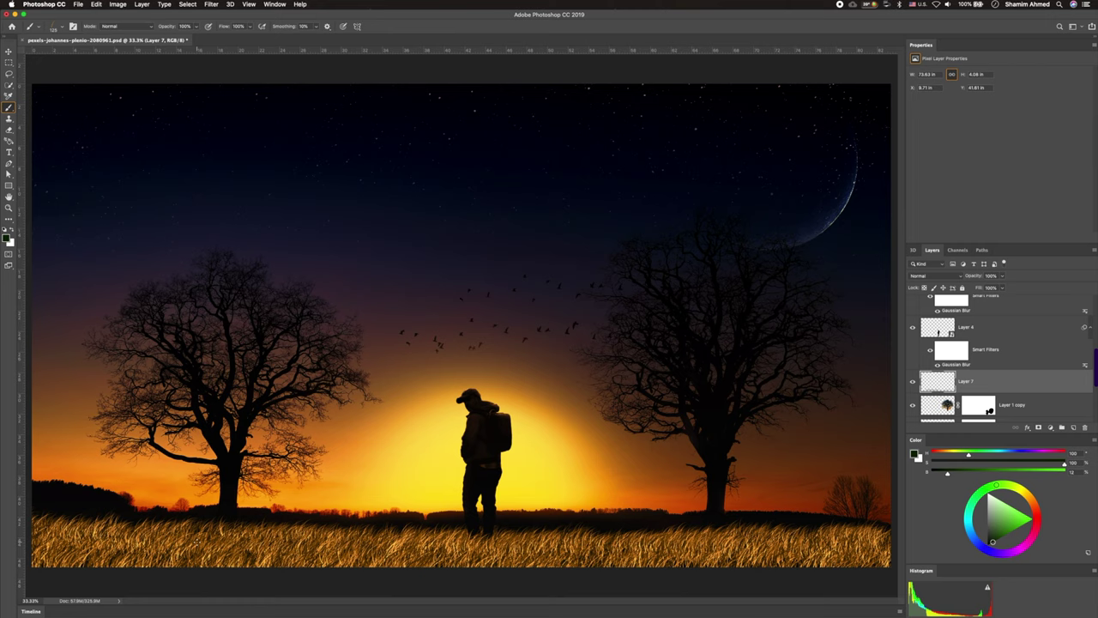
pyautogui.hotkey('ctrl', 'shift', 'alt', 'n')
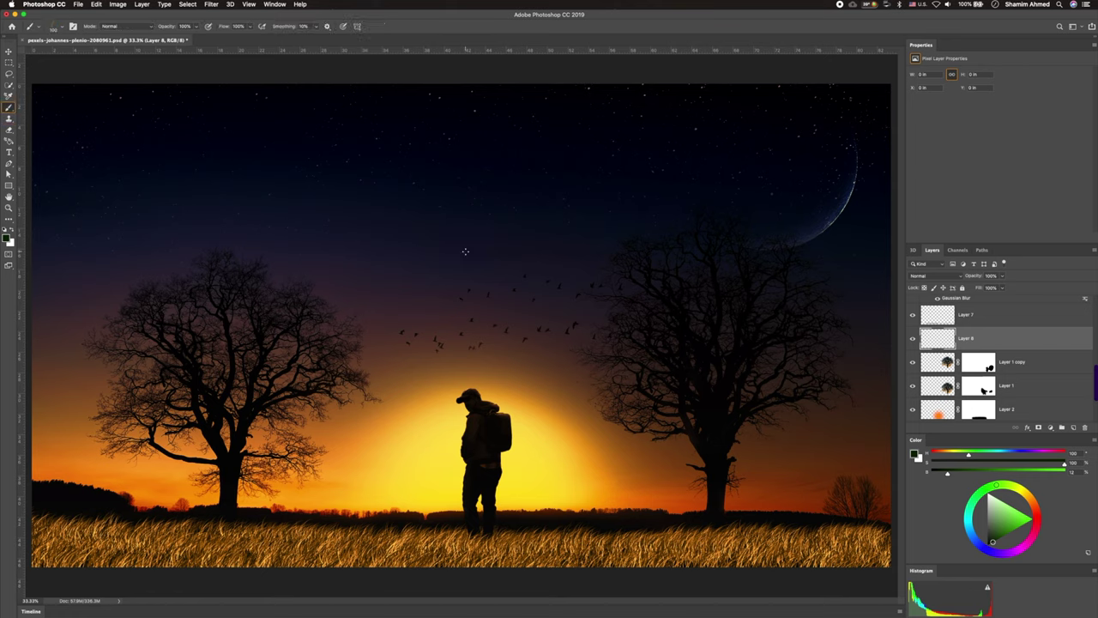
pyautogui.moveTo(882, 530)
pyautogui.mouseDown()
pyautogui.moveTo(125, 520)
pyautogui.moveTo(43, 513)
pyautogui.moveTo(103, 514)
pyautogui.moveTo(38, 502)
pyautogui.moveTo(163, 516)
pyautogui.moveTo(558, 525)
pyautogui.moveTo(837, 515)
pyautogui.moveTo(884, 525)
pyautogui.mouseUp()
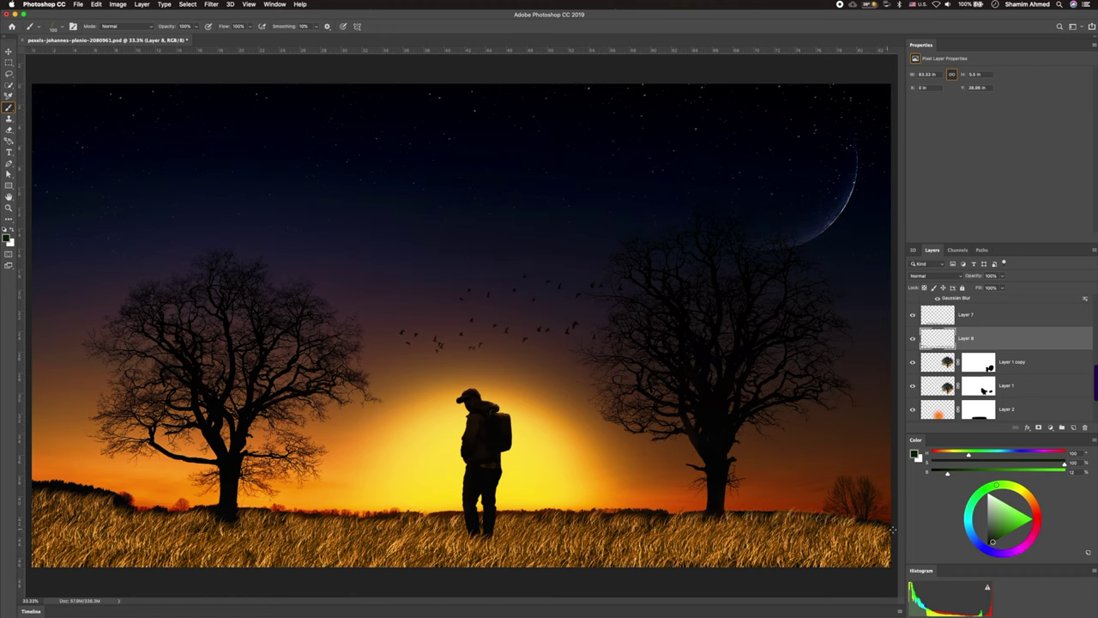
# Paint taller grass across the field on Layer 9, undo the lower-right strokes, and add Layer 10
pyautogui.click(1073, 427)
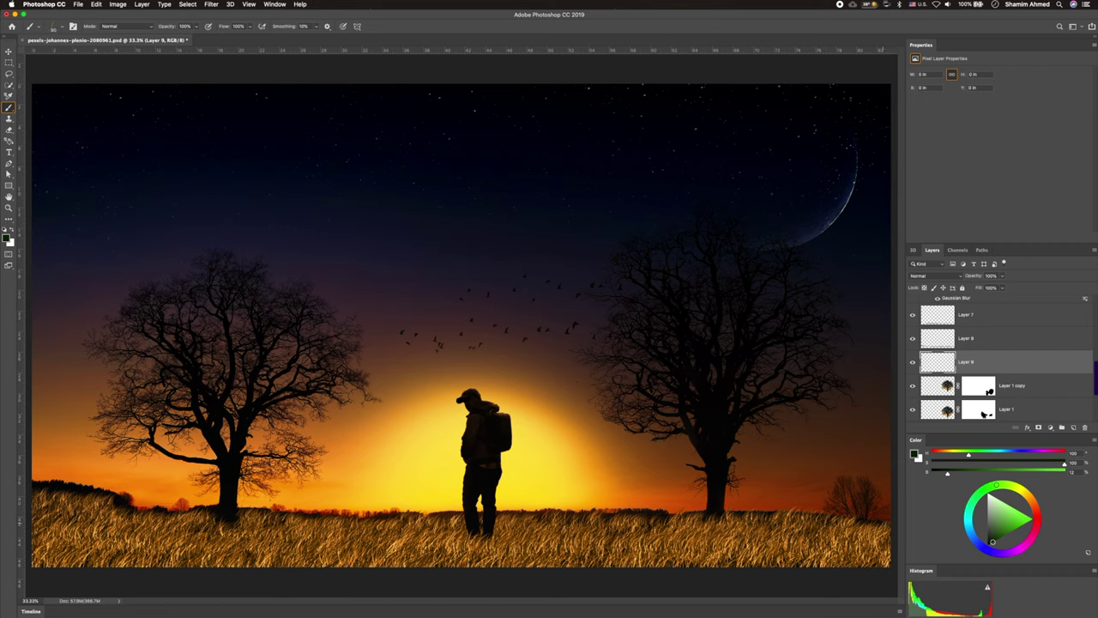
pyautogui.moveTo(868, 520)
pyautogui.mouseDown()
pyautogui.moveTo(738, 516)
pyautogui.moveTo(770, 522)
pyautogui.mouseUp()
pyautogui.moveTo(701, 512)
pyautogui.mouseDown()
pyautogui.moveTo(142, 513)
pyautogui.moveTo(68, 483)
pyautogui.moveTo(35, 485)
pyautogui.moveTo(147, 515)
pyautogui.mouseUp()
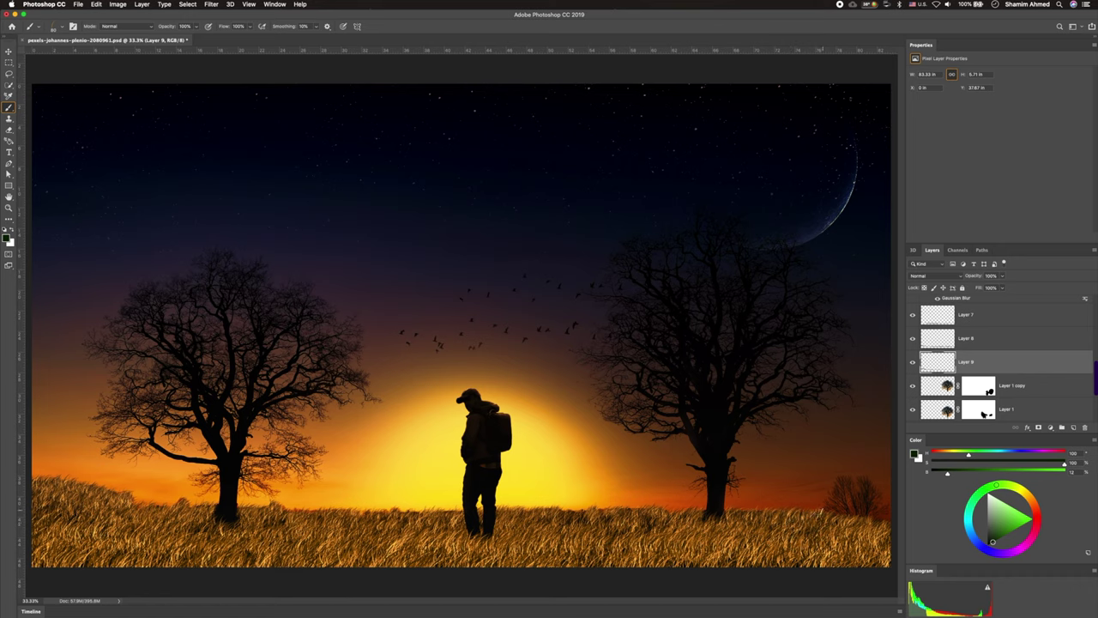
pyautogui.moveTo(858, 504)
pyautogui.mouseDown()
pyautogui.moveTo(819, 511)
pyautogui.moveTo(883, 500)
pyautogui.moveTo(844, 509)
pyautogui.moveTo(830, 497)
pyautogui.moveTo(845, 480)
pyautogui.moveTo(853, 497)
pyautogui.moveTo(867, 479)
pyautogui.moveTo(849, 447)
pyautogui.moveTo(879, 481)
pyautogui.mouseUp()
pyautogui.hotkey('ctrl', 'z')
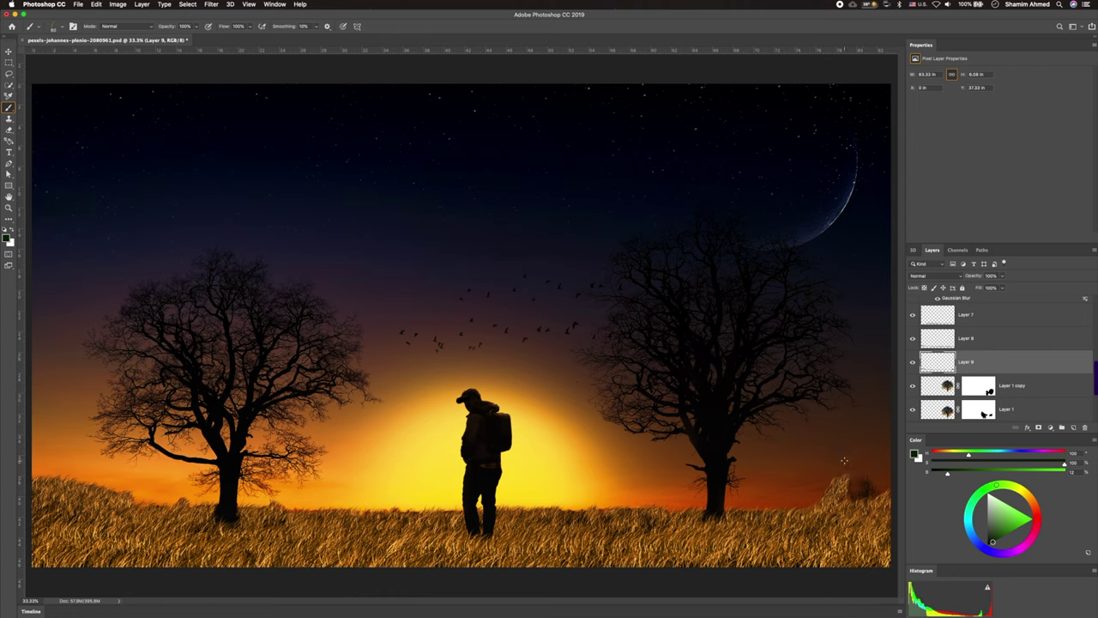
pyautogui.hotkey('ctrl', 'z')
pyautogui.click(1073, 427)
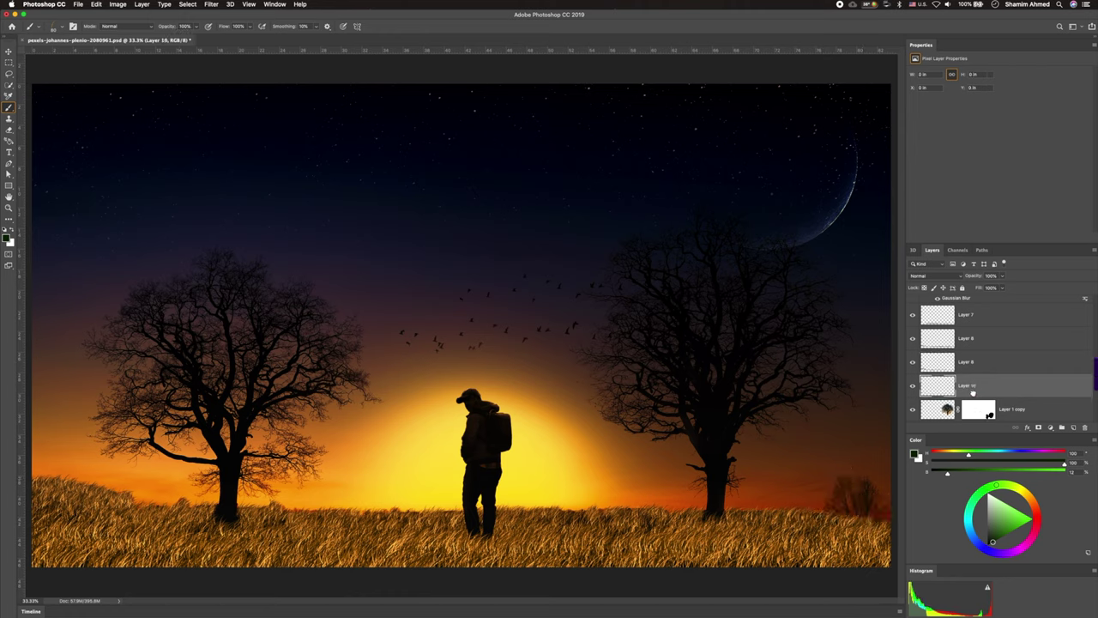
# Paint bright grass strands over the dark lower-right edge and save the file
pyautogui.moveTo(836, 509); pyautogui.dragTo(887, 520)
pyautogui.hotkey('ctrl', 's')
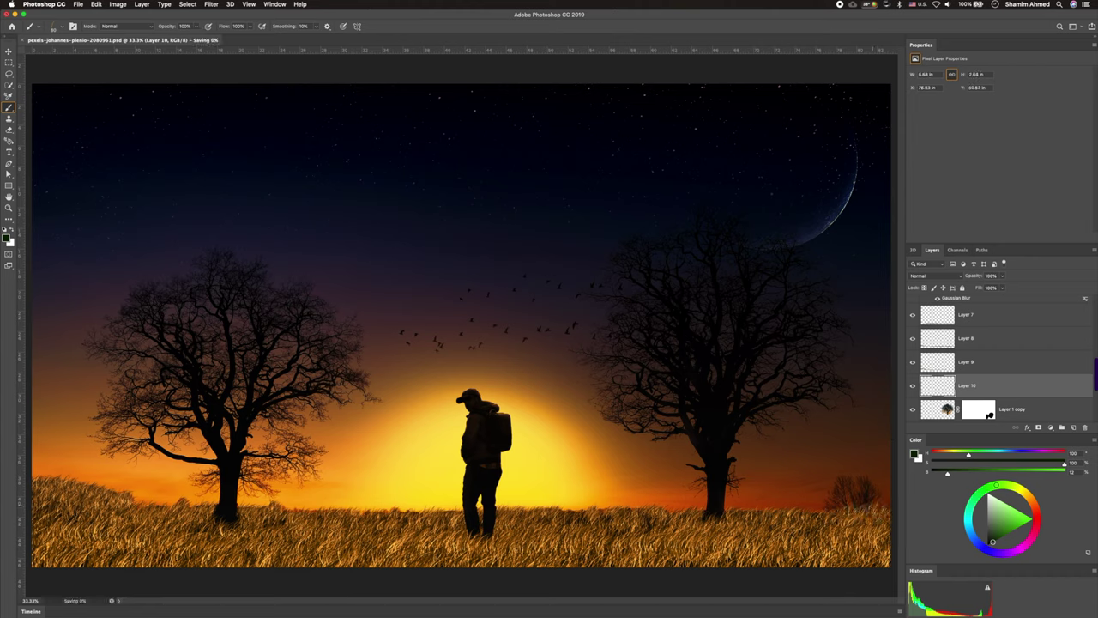
pyautogui.moveTo(825, 508); pyautogui.dragTo(844, 502)
pyautogui.moveTo(832, 494)
pyautogui.mouseDown()
pyautogui.moveTo(875, 497)
pyautogui.moveTo(837, 485)
pyautogui.moveTo(811, 508)
pyautogui.moveTo(850, 502)
pyautogui.moveTo(887, 471)
pyautogui.moveTo(889, 513)
pyautogui.mouseUp()
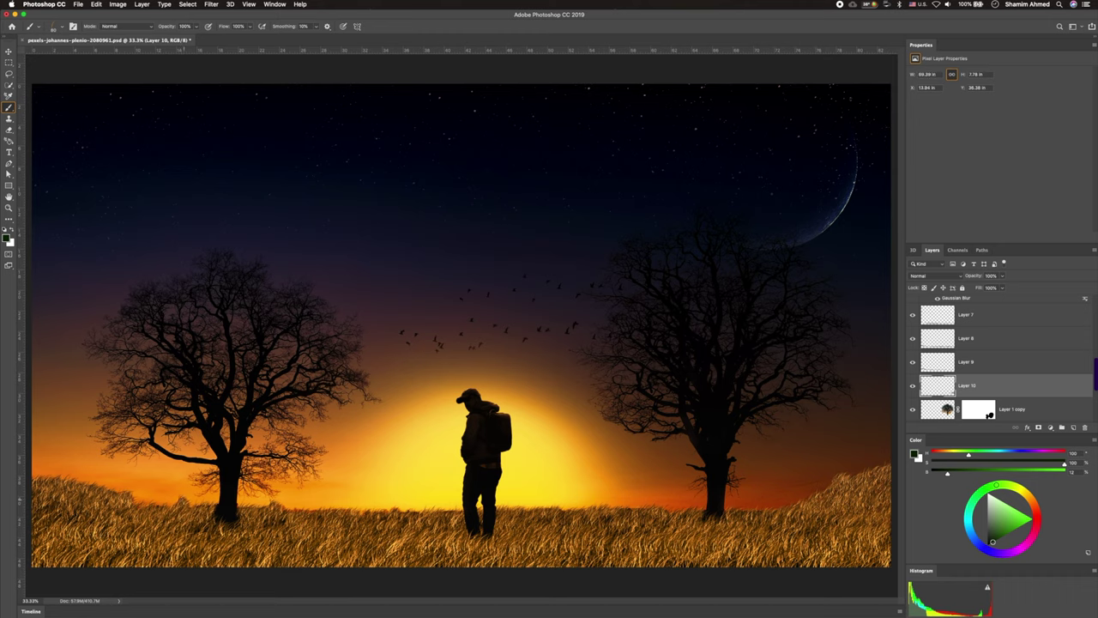
pyautogui.scroll(-2, 986, 387)
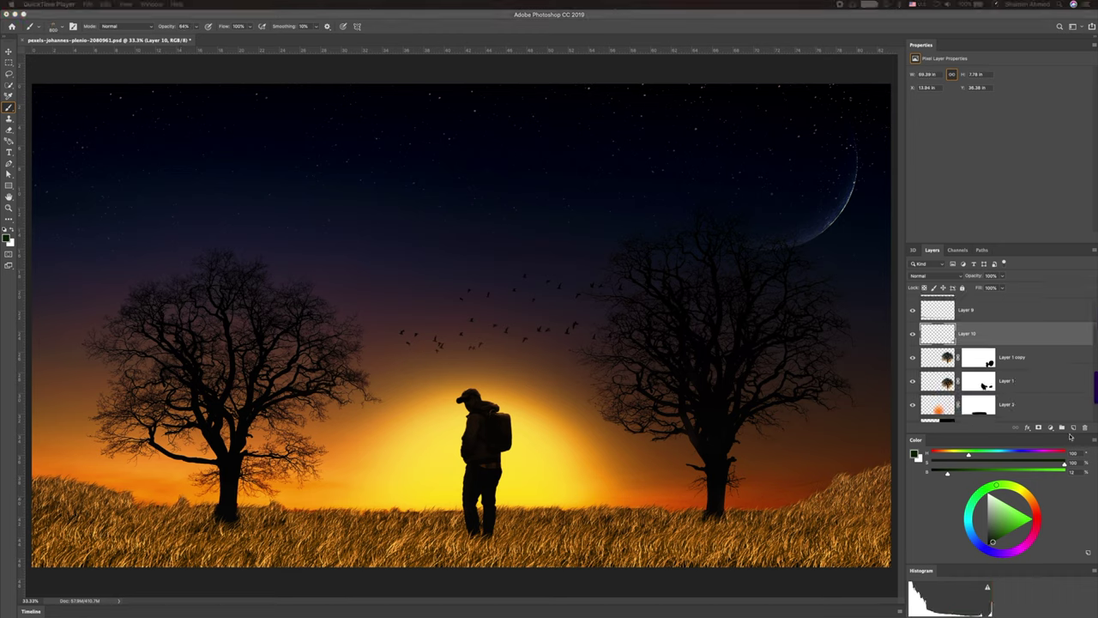
pyautogui.click(1048, 397)
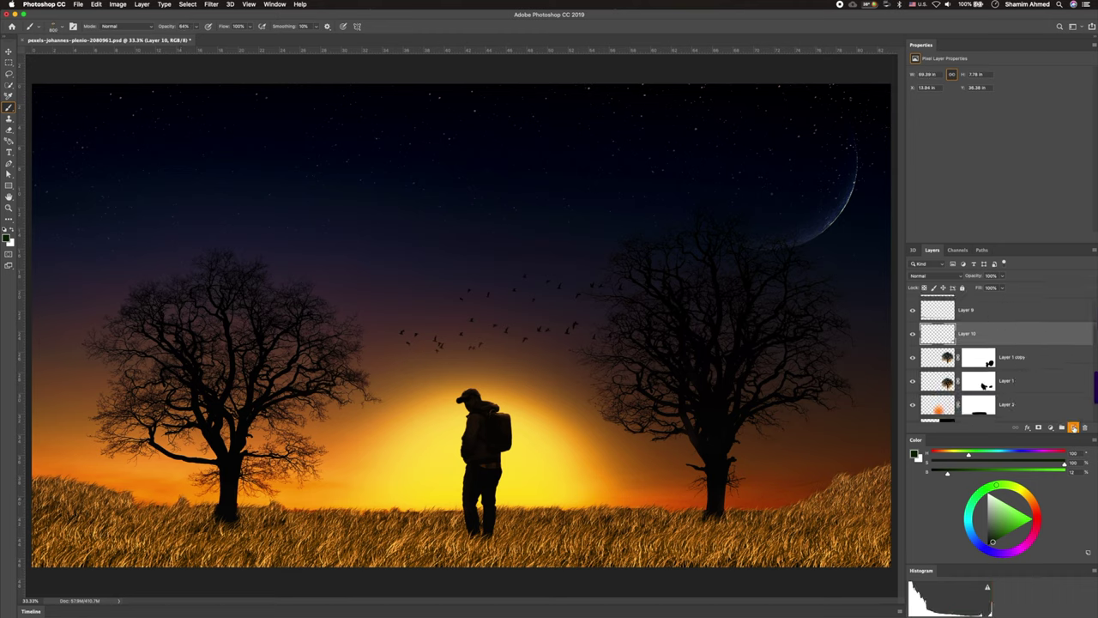
# On new Layer 11, paint grass along the right edge with a 200 px, 100% opacity brush
pyautogui.click(1073, 428)
pyautogui.rightClick(319, 326)
pyautogui.press('Escape')
pyautogui.press('[')
pyautogui.press('[')
pyautogui.press('[')
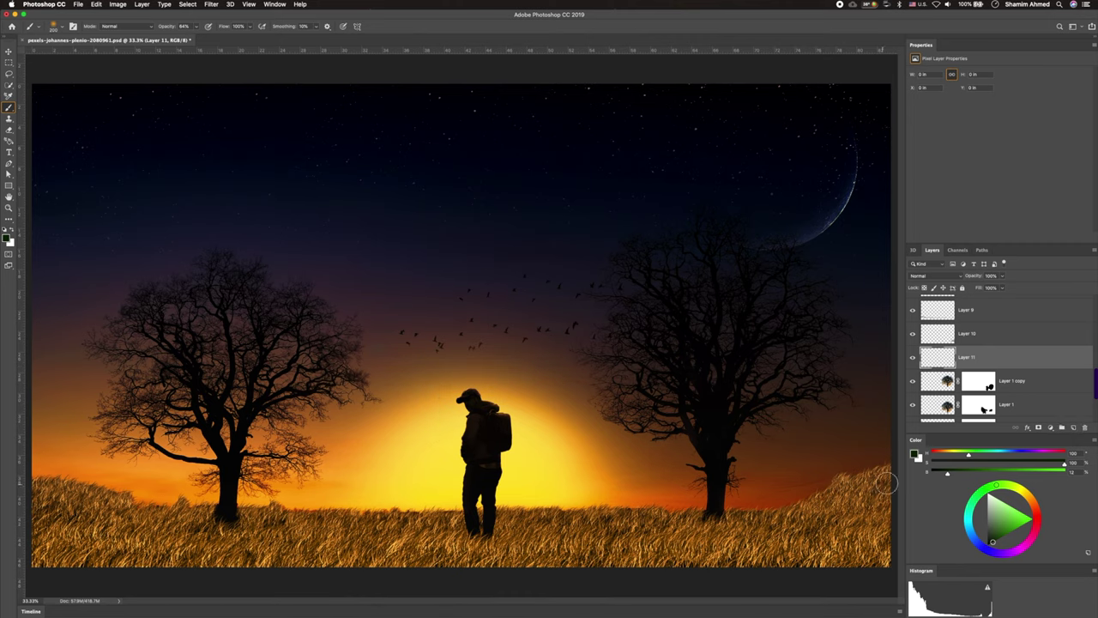
pyautogui.moveTo(870, 497)
pyautogui.mouseDown()
pyautogui.moveTo(808, 519)
pyautogui.moveTo(884, 482)
pyautogui.moveTo(872, 511)
pyautogui.moveTo(807, 556)
pyautogui.moveTo(769, 537)
pyautogui.moveTo(444, 554)
pyautogui.moveTo(278, 544)
pyautogui.moveTo(28, 508)
pyautogui.moveTo(16, 530)
pyautogui.moveTo(271, 549)
pyautogui.mouseUp()
pyautogui.press('0')
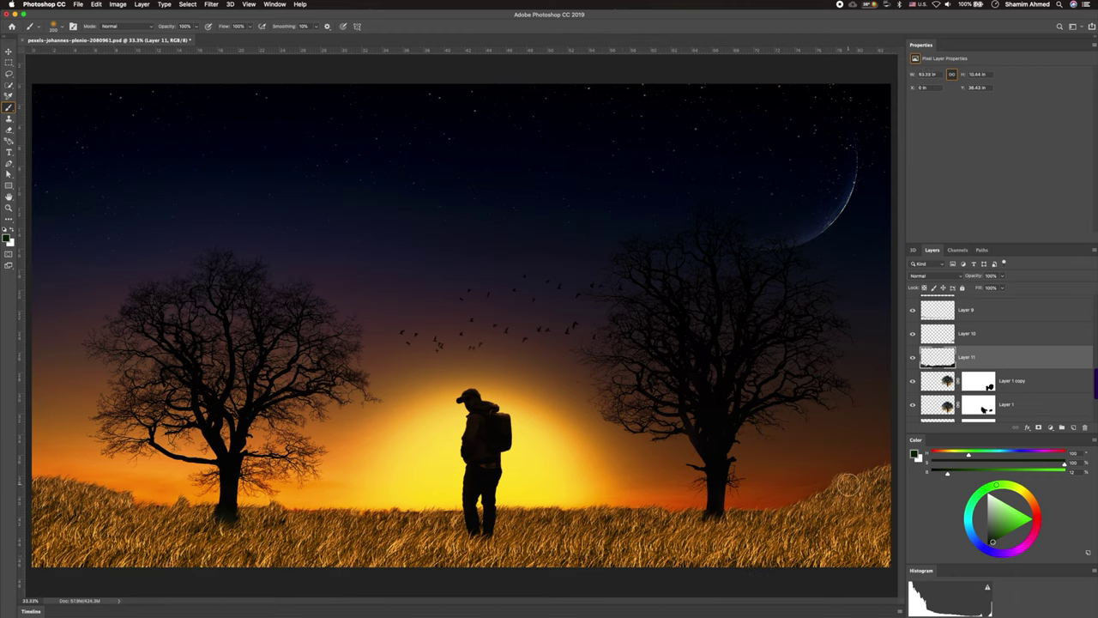
pyautogui.scroll(-2, 1044, 364)
pyautogui.scroll(-2, 1044, 364)
pyautogui.scroll(-1, 1044, 363)
pyautogui.scroll(-1, 986, 352)
pyautogui.click(943, 343)
pyautogui.scroll(-1, 969, 351)
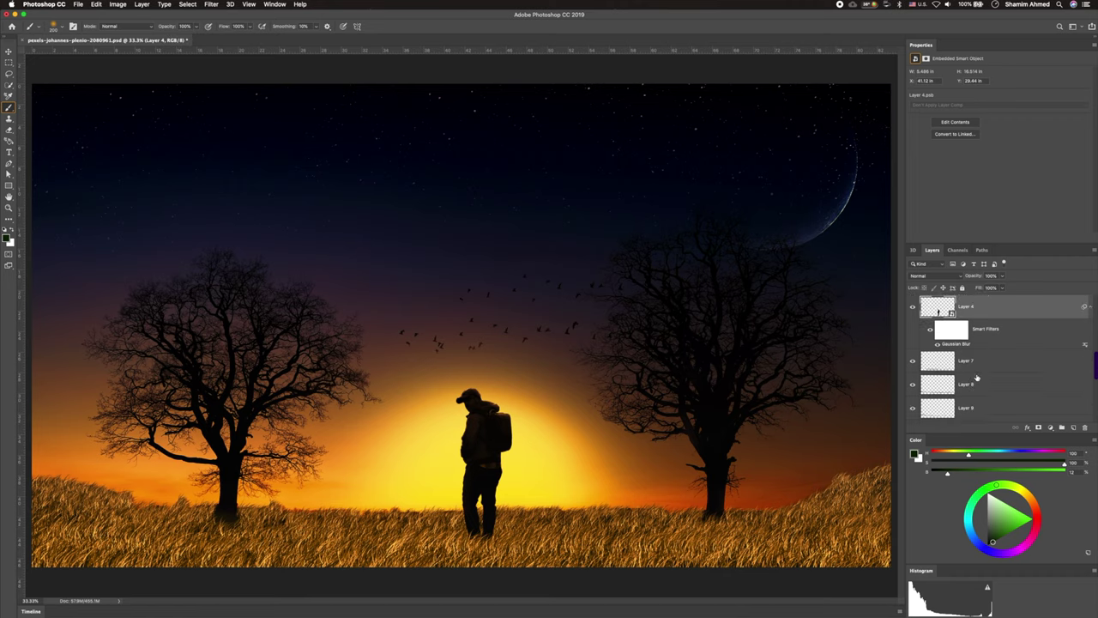
# Flip Layer 4's hiker copy vertically and squash it beneath the hiker's feet
pyautogui.click(972, 349)
pyautogui.hotkey('ctrl', 't')
pyautogui.hotkey('ctrl', '-')
pyautogui.rightClick(472, 402)
pyautogui.click(480, 443)
pyautogui.moveTo(457, 375); pyautogui.dragTo(431, 543)
pyautogui.moveTo(499, 411); pyautogui.dragTo(448, 562)
pyautogui.moveTo(477, 499); pyautogui.dragTo(474, 490)
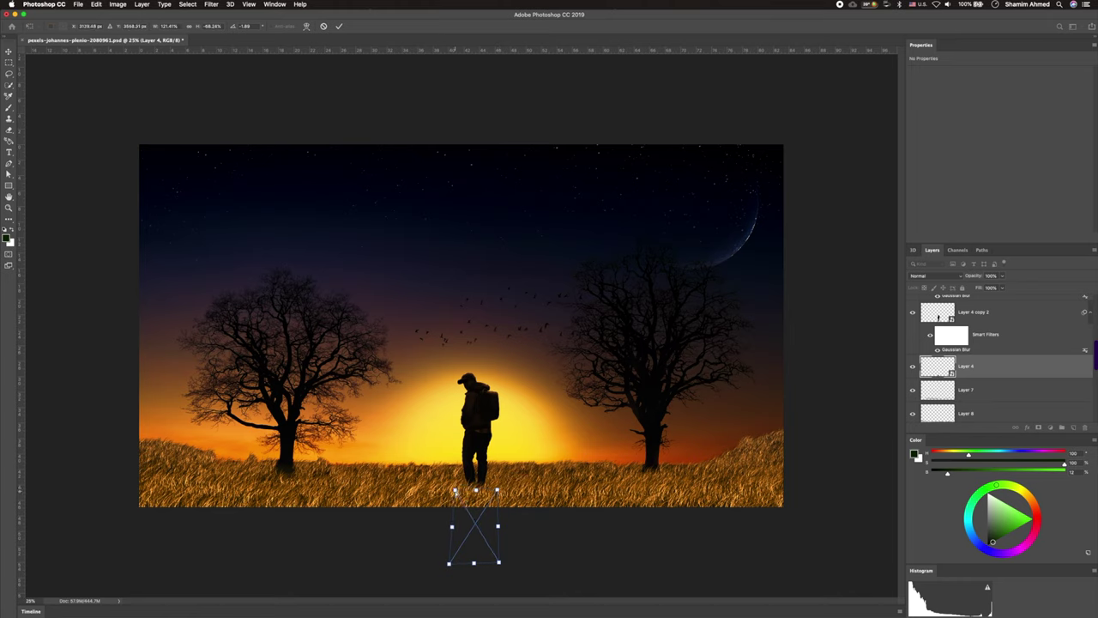
pyautogui.press('Return')
# Move Layer 4 up the stack and reshape the shadow to fit under the feet
pyautogui.press('b')
pyautogui.moveTo(984, 376); pyautogui.dragTo(947, 348)
pyautogui.click(10, 49)
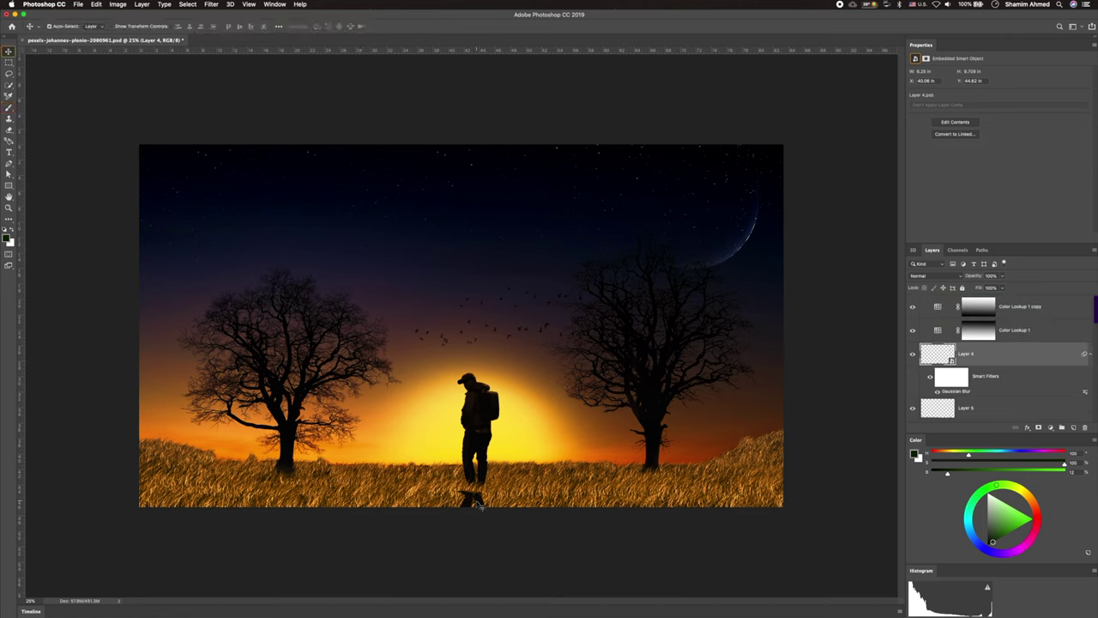
pyautogui.hotkey('ctrl', 't')
pyautogui.moveTo(495, 486); pyautogui.dragTo(505, 477)
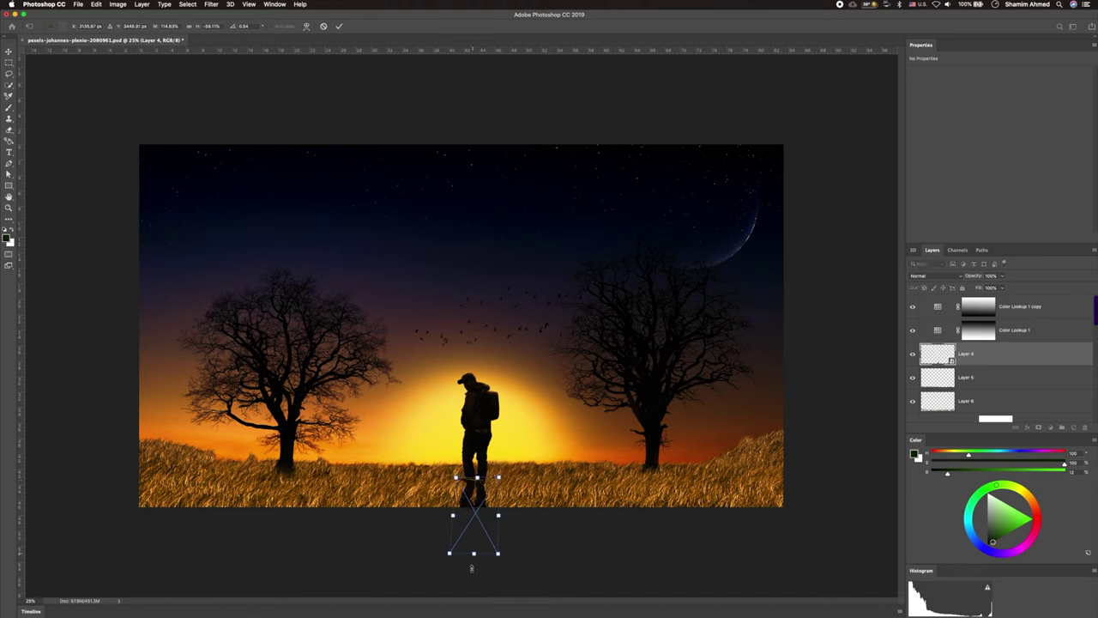
pyautogui.moveTo(445, 520); pyautogui.dragTo(447, 523)
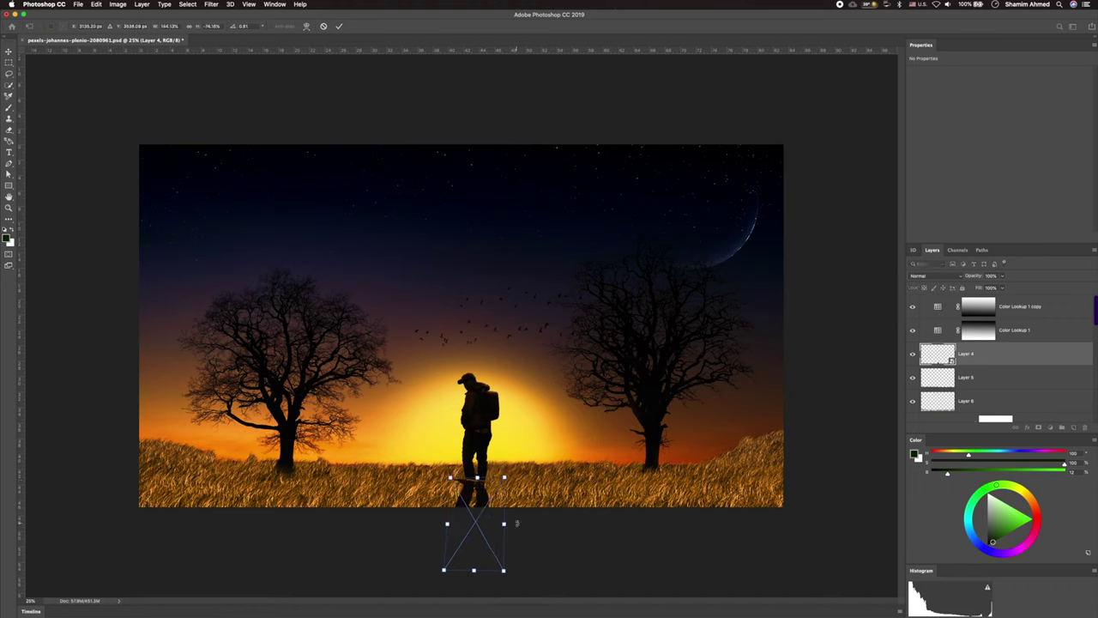
pyautogui.moveTo(503, 521); pyautogui.dragTo(482, 499)
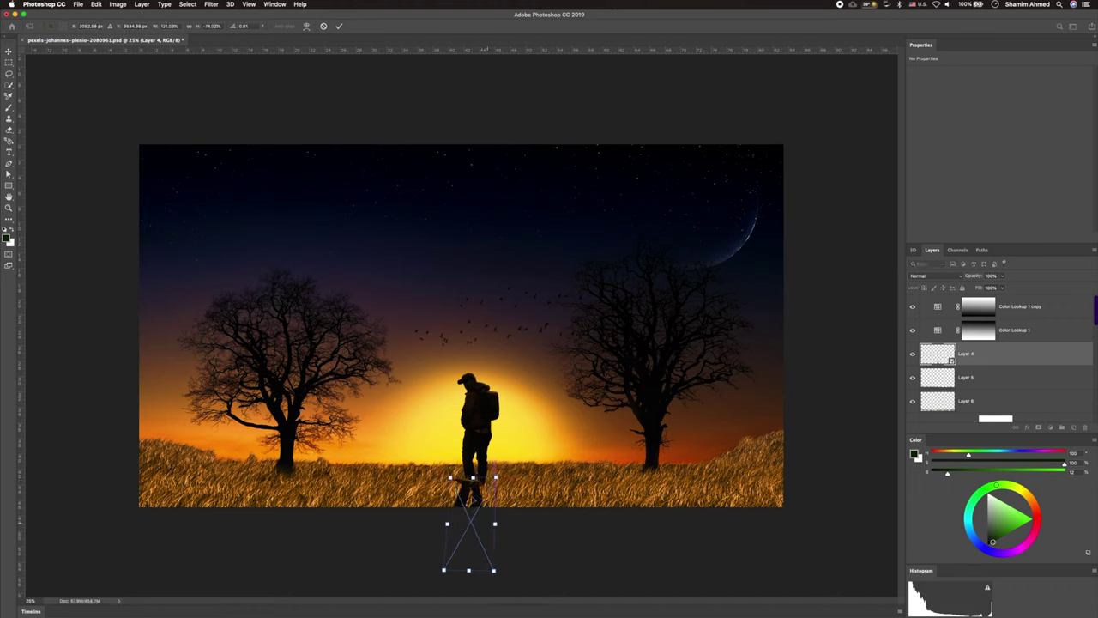
pyautogui.press('Return')
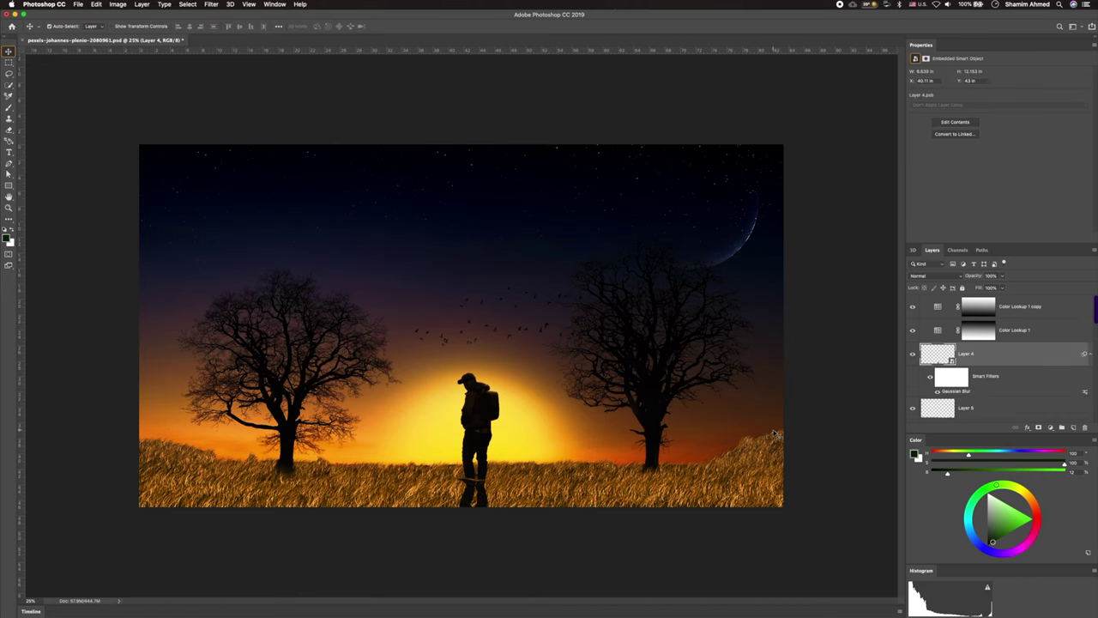
# Add a layer mask to Layer 4 and paint away the shadow below his legs
pyautogui.click(1038, 427)
pyautogui.press('b')
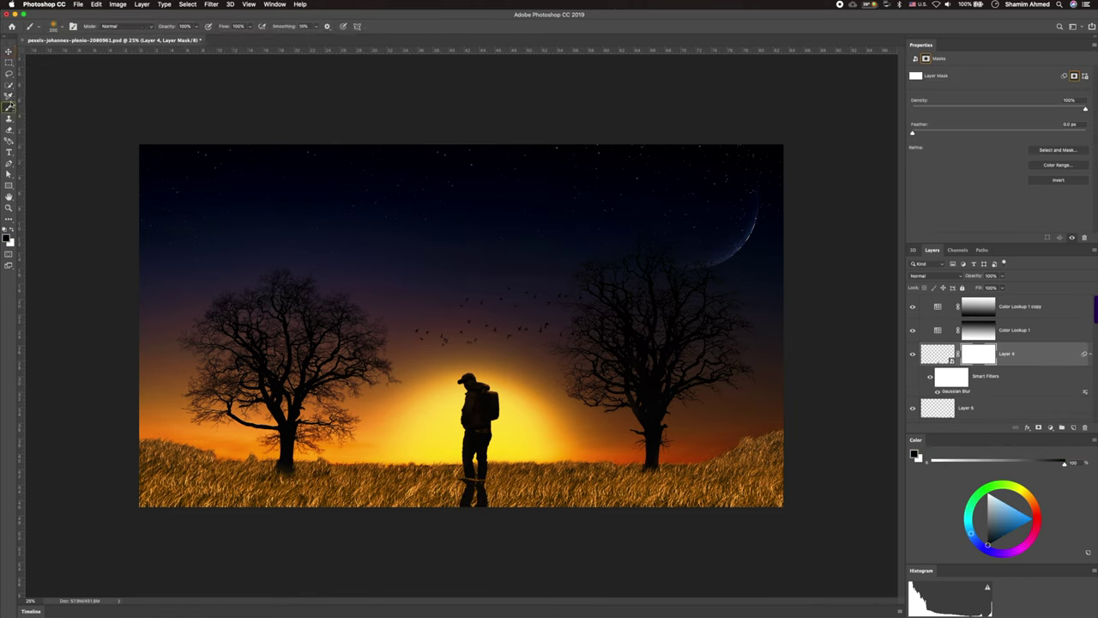
pyautogui.moveTo(482, 482)
pyautogui.mouseDown()
pyautogui.moveTo(463, 482)
pyautogui.moveTo(494, 476)
pyautogui.mouseUp()
# Lower the shadow's Gaussian Blur radius and fade Layer 4 to about 27% opacity
pyautogui.doubleClick(954, 391)
pyautogui.moveTo(216, 320); pyautogui.dragTo(207, 320)
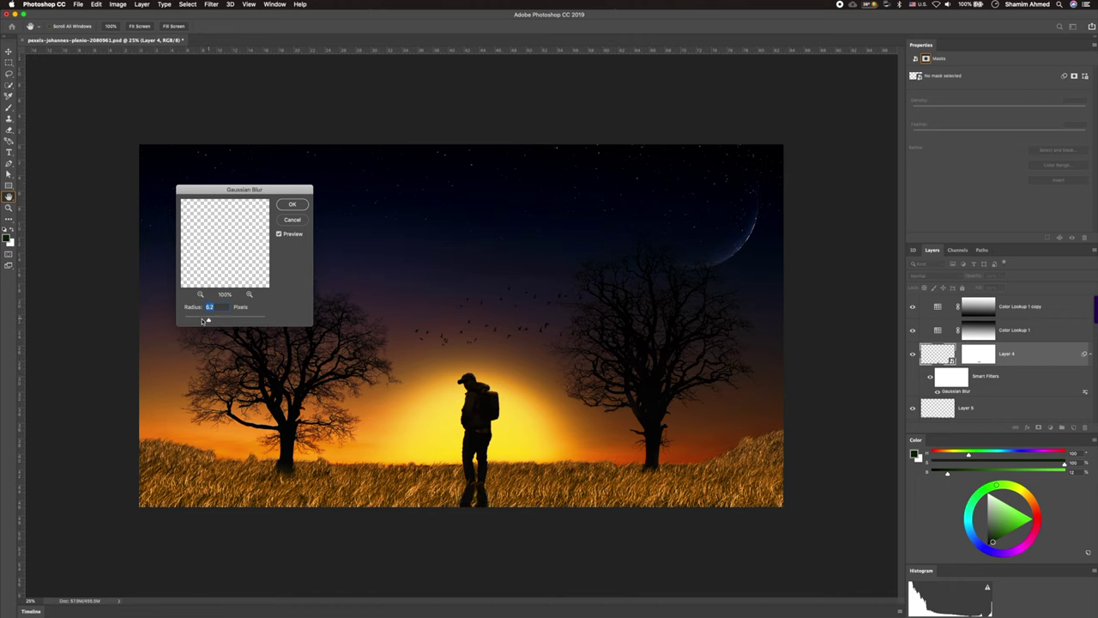
pyautogui.press('Return')
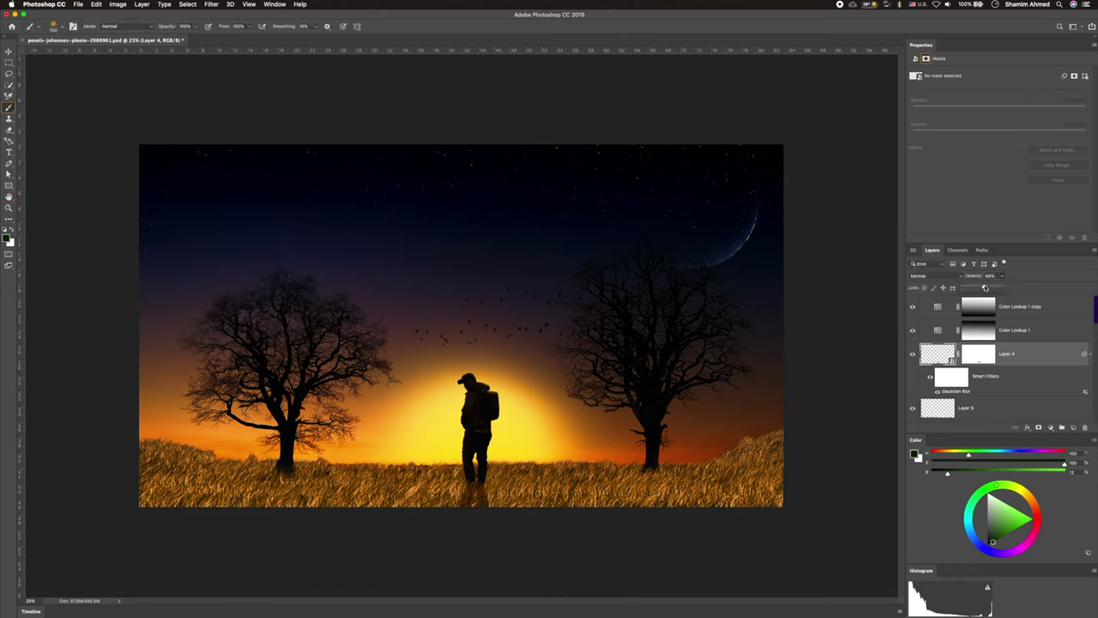
pyautogui.moveTo(984, 288); pyautogui.dragTo(978, 289)
# Scroll the Layers panel and add an Exposure adjustment layer
pyautogui.scroll(-2, 999, 392)
pyautogui.scroll(-2, 999, 392)
pyautogui.scroll(-2, 1000, 392)
pyautogui.scroll(-2, 999, 392)
pyautogui.scroll(-2, 999, 392)
pyautogui.scroll(-2, 999, 392)
pyautogui.scroll(-2, 987, 369)
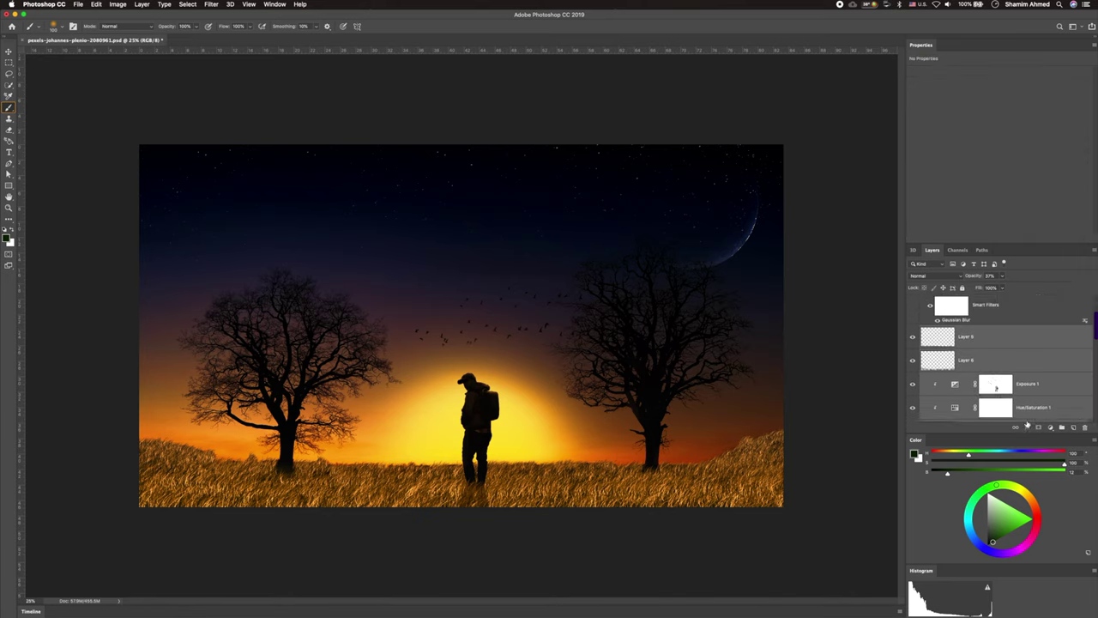
pyautogui.scroll(-2, 959, 326)
pyautogui.scroll(2, 959, 325)
pyautogui.click(1050, 426)
pyautogui.click(1043, 485)
# Darken Exposure 2 strongly and draw a gradient on its mask so the grass stays bright
pyautogui.moveTo(996, 94); pyautogui.dragTo(946, 96)
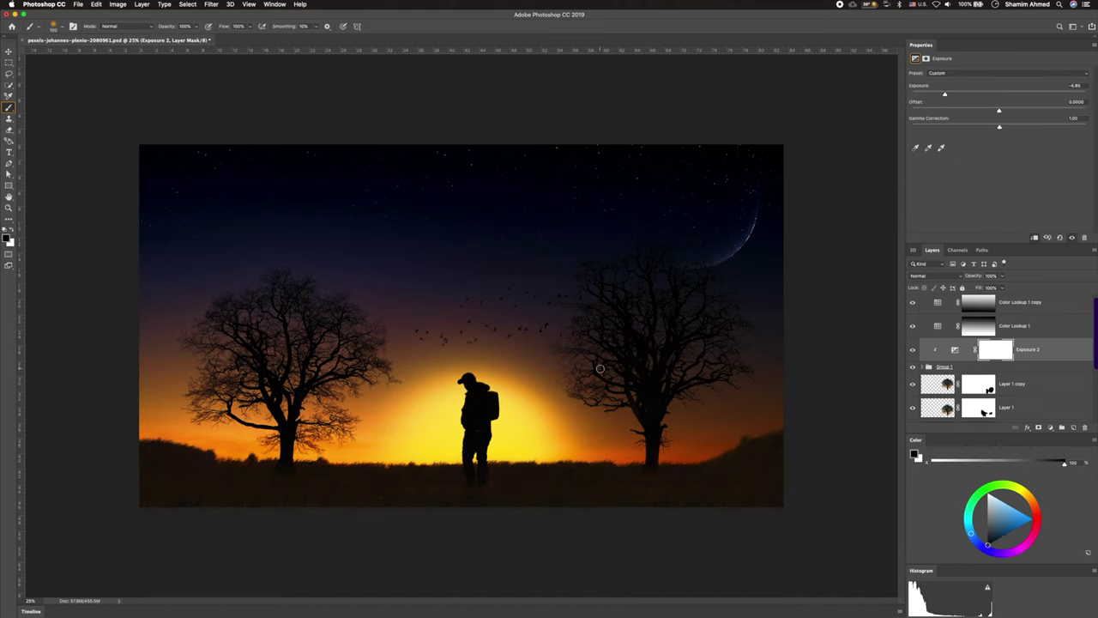
pyautogui.click(995, 348)
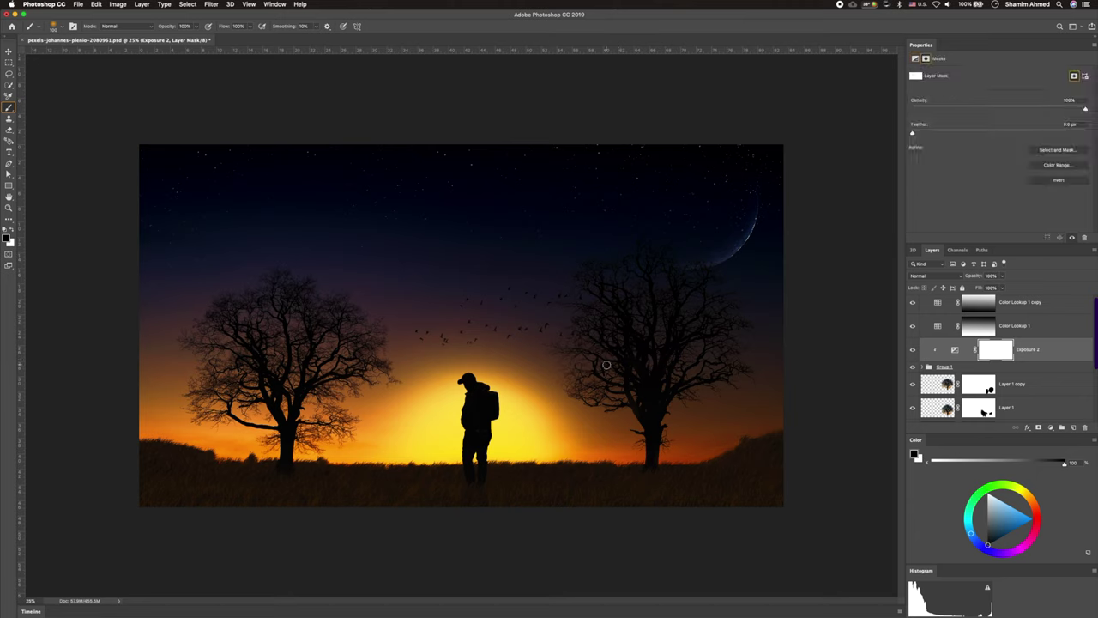
pyautogui.press('g')
pyautogui.click(9, 219)
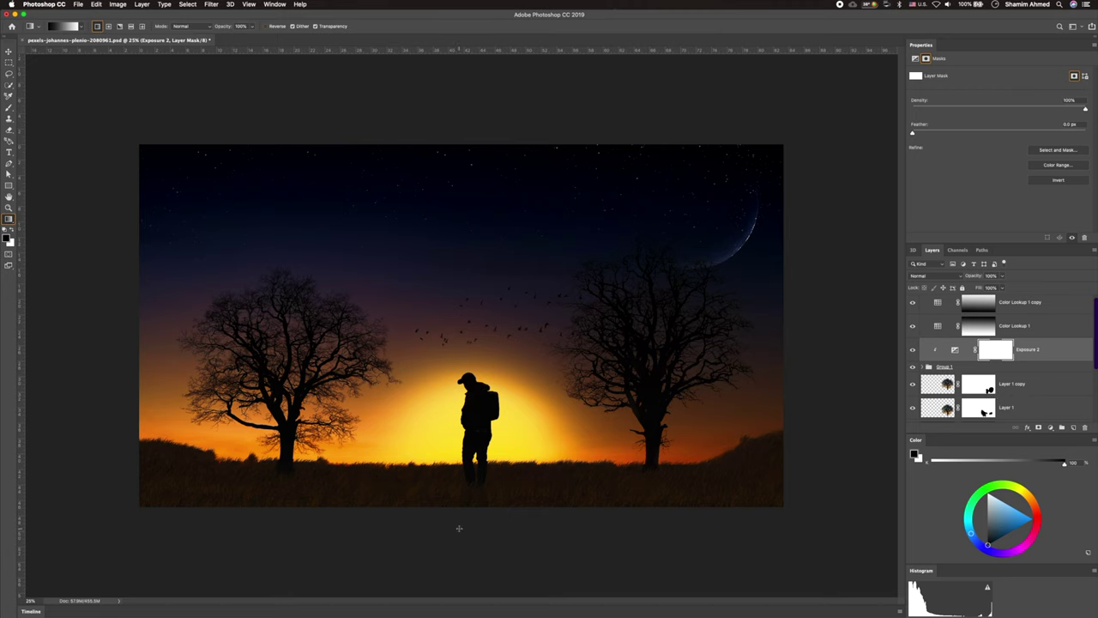
pyautogui.moveTo(459, 529); pyautogui.dragTo(459, 529)
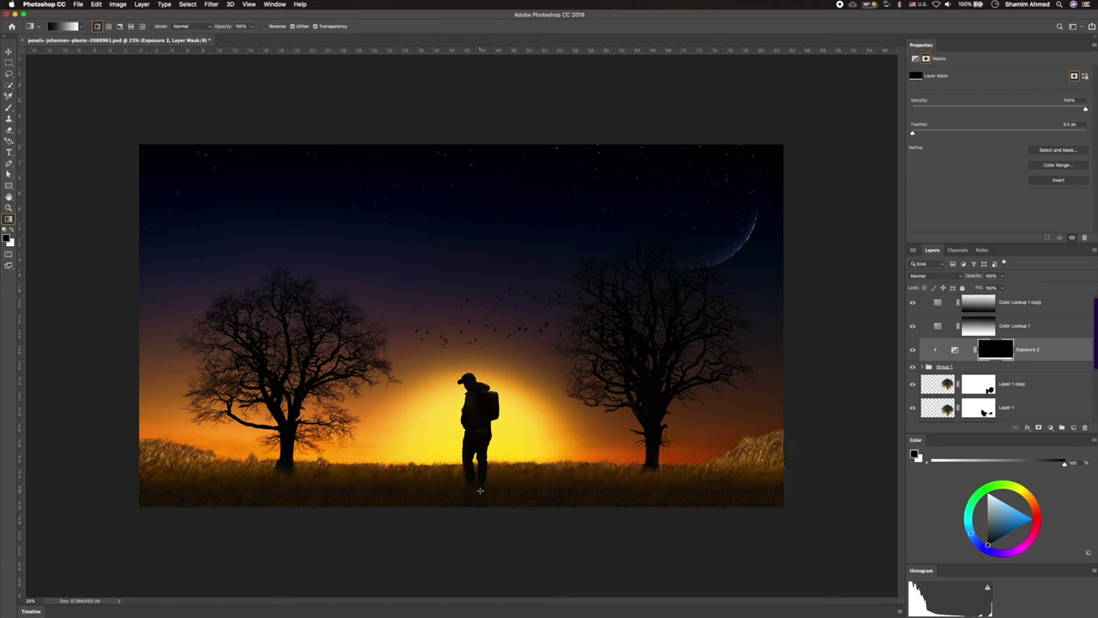
pyautogui.moveTo(479, 490); pyautogui.dragTo(478, 507)
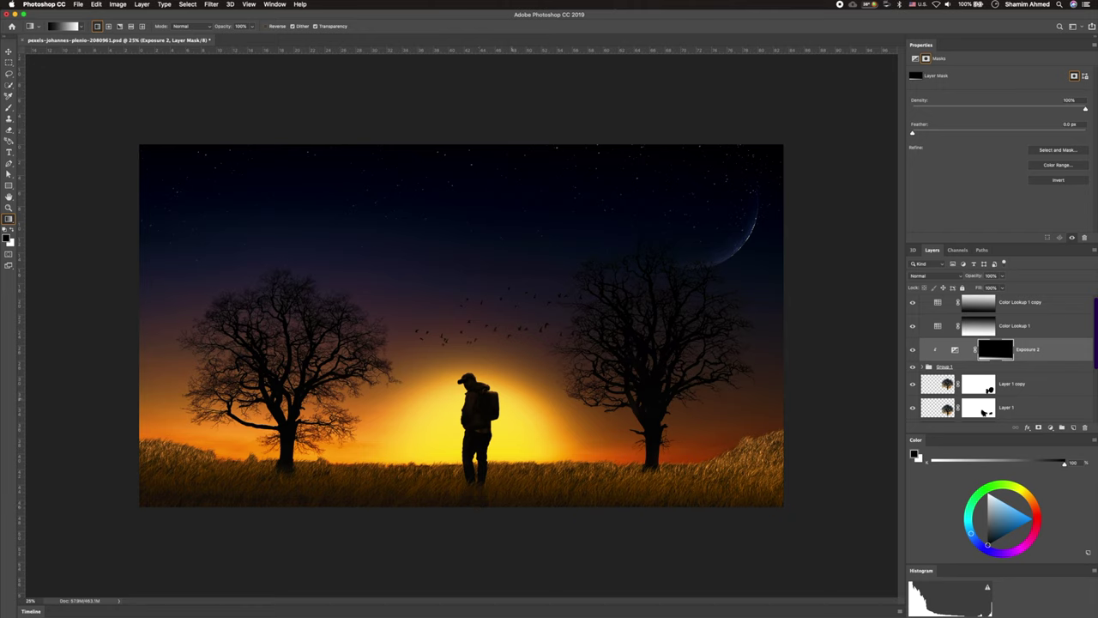
pyautogui.click(8, 108)
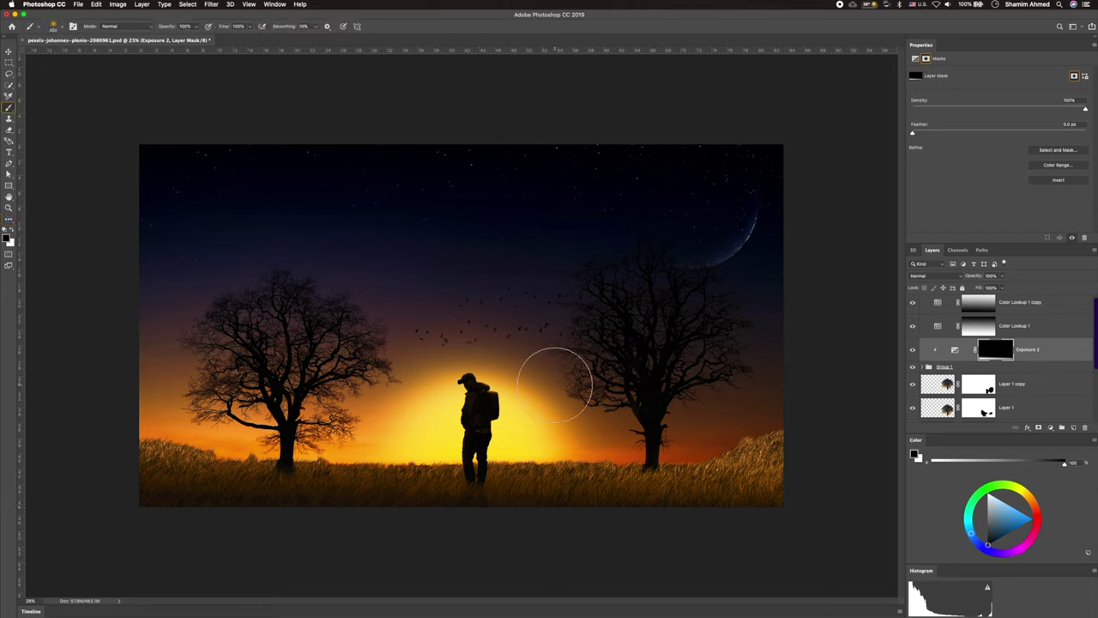
# Paint white on the Exposure 2 mask at both grass edges, then black on the right hill
pyautogui.press('x')
pyautogui.moveTo(784, 440)
pyautogui.mouseDown()
pyautogui.moveTo(775, 444)
pyautogui.moveTo(841, 465)
pyautogui.moveTo(671, 449)
pyautogui.moveTo(825, 482)
pyautogui.mouseUp()
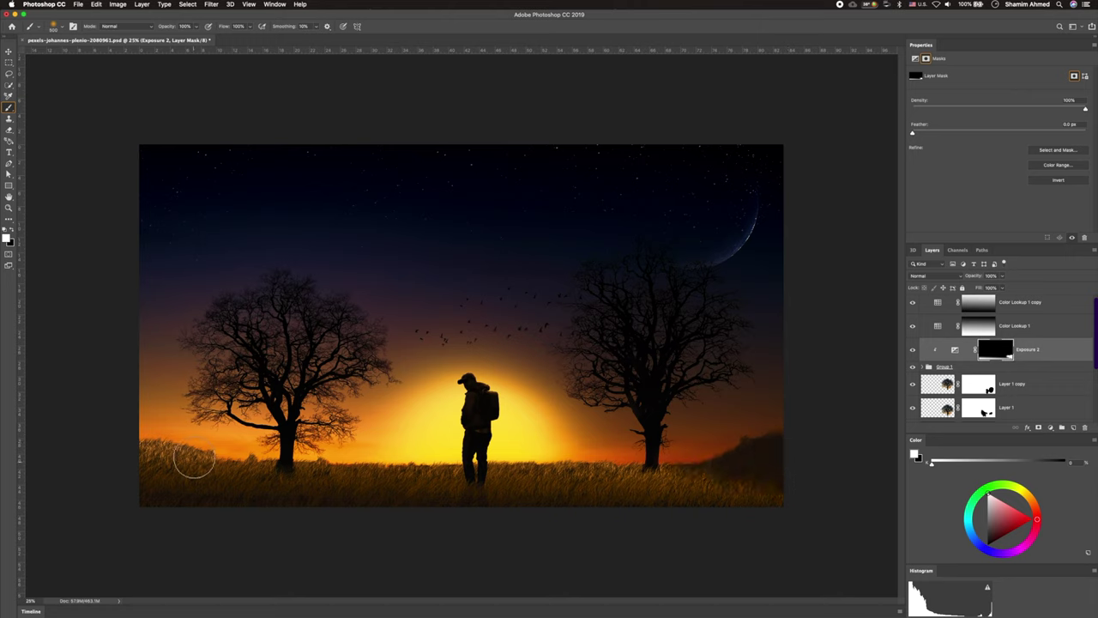
pyautogui.moveTo(183, 458); pyautogui.dragTo(123, 472)
pyautogui.press('x')
pyautogui.moveTo(728, 416)
pyautogui.mouseDown()
pyautogui.moveTo(796, 409)
pyautogui.moveTo(688, 447)
pyautogui.mouseUp()
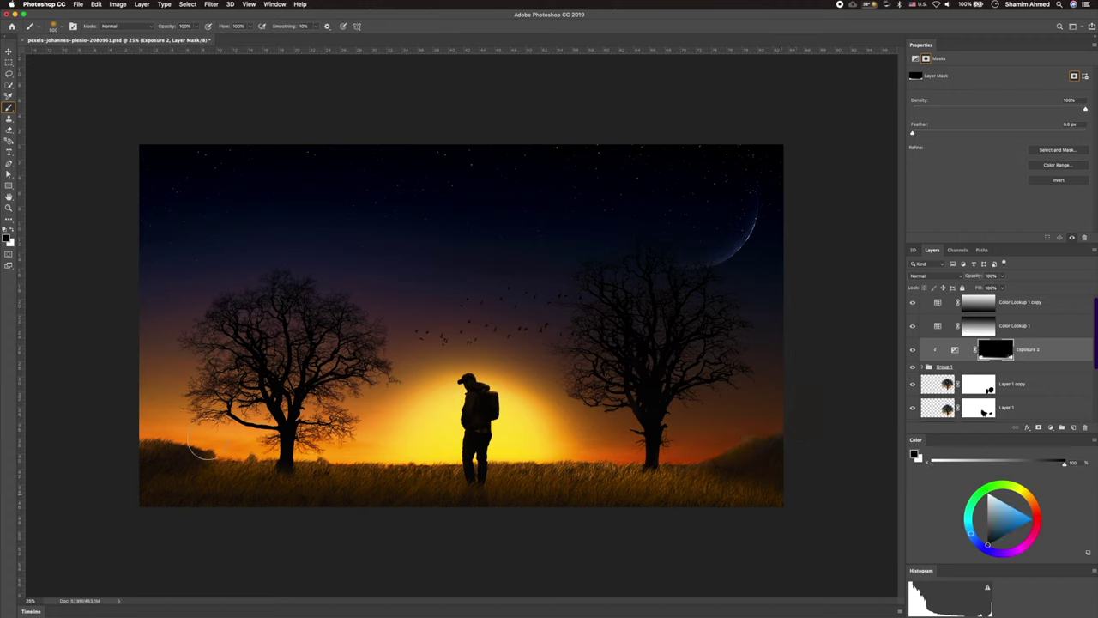
# Lower the brush opacity to 18% and switch to painting black
pyautogui.rightClick(678, 490)
pyautogui.press('Return')
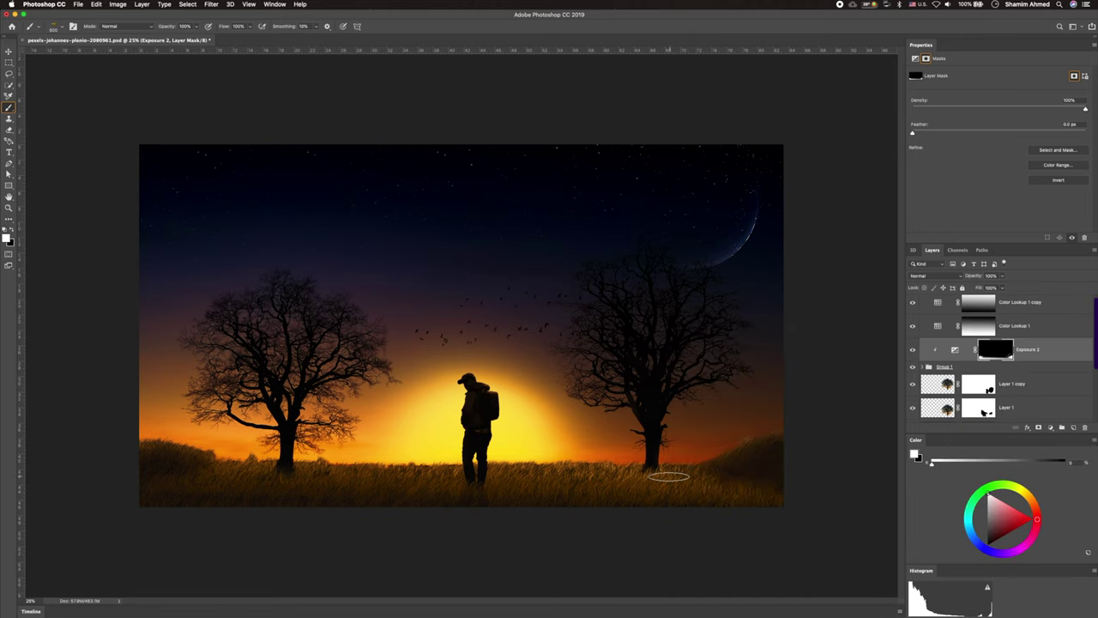
pyautogui.moveTo(199, 28); pyautogui.dragTo(184, 41)
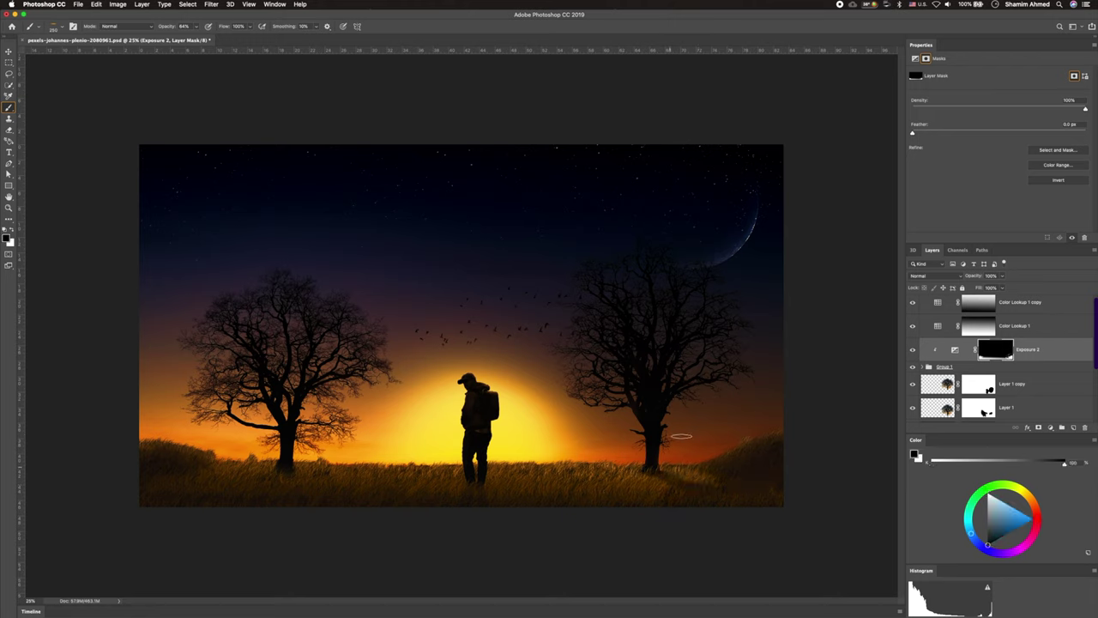
pyautogui.moveTo(198, 27); pyautogui.dragTo(191, 39)
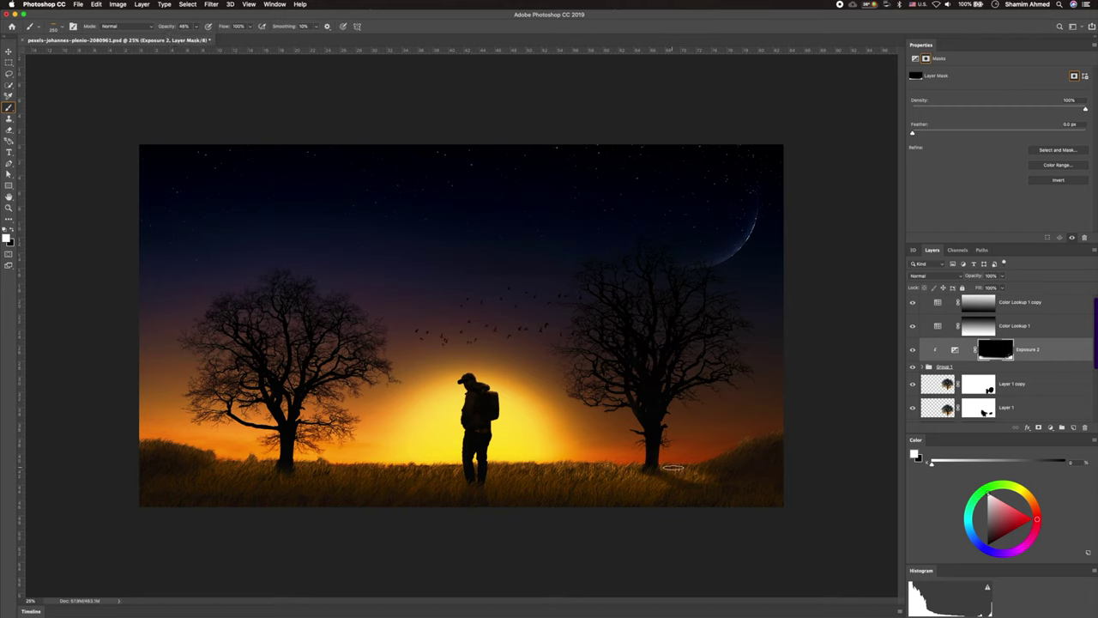
pyautogui.press('super+z')
pyautogui.press('1')
pyautogui.press('8')
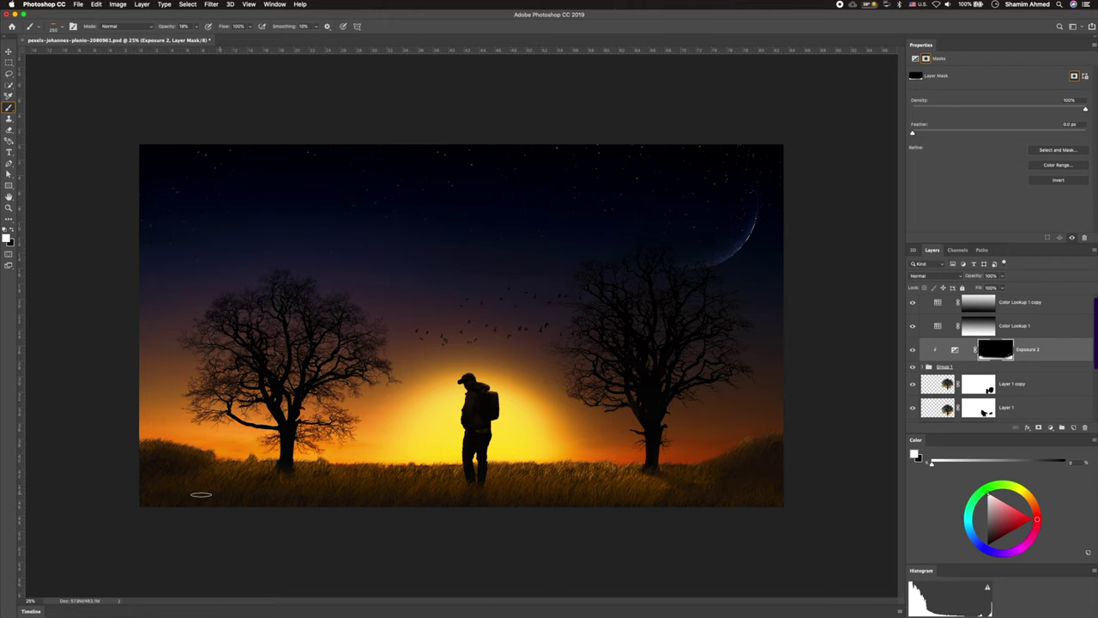
pyautogui.press('x')
pyautogui.press('x')
pyautogui.press('x')
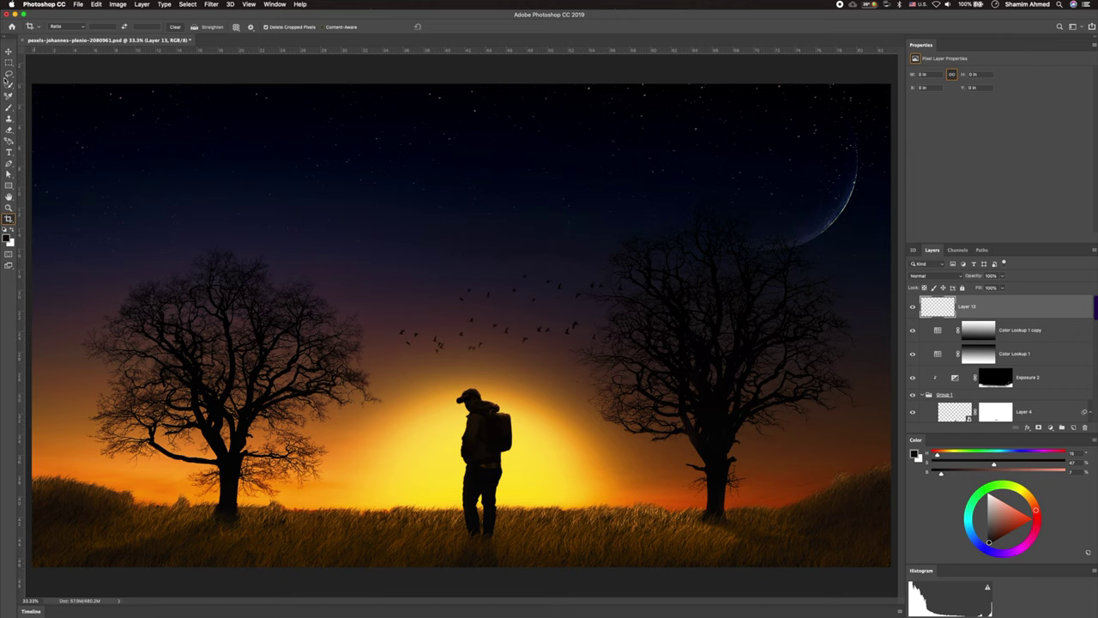
# Choose the Fog 4 brush preset
pyautogui.click(53, 26)
pyautogui.scroll(-5, 176, 202)
pyautogui.scroll(-3, 177, 202)
pyautogui.scroll(-5, 177, 202)
pyautogui.scroll(-5, 176, 202)
pyautogui.scroll(1, 176, 203)
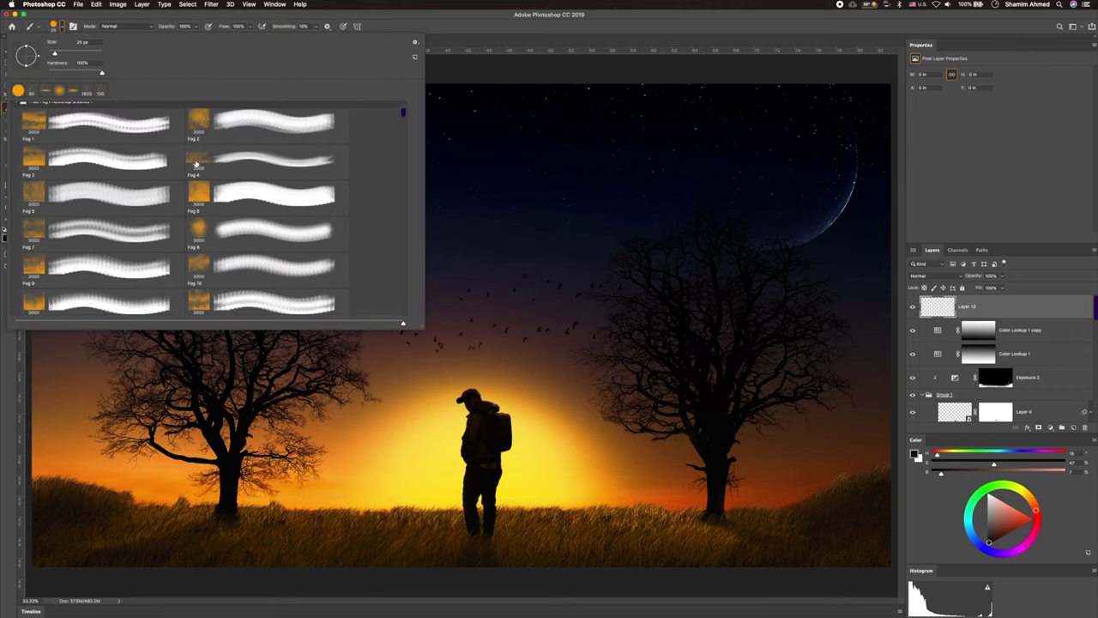
pyautogui.doubleClick(197, 158)
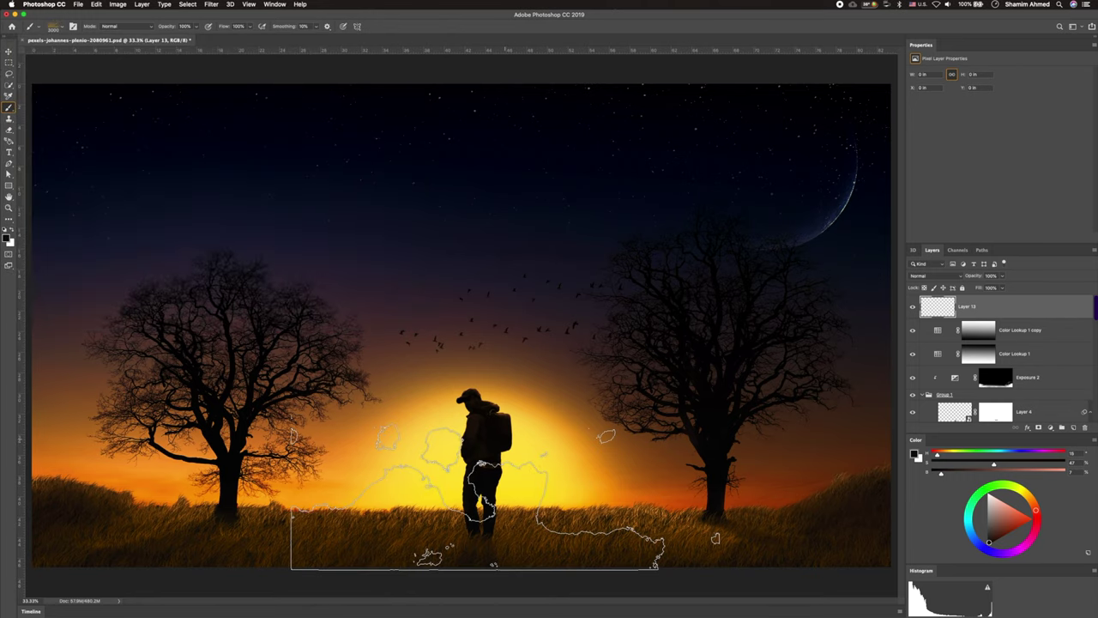
# Set a light orange foreground colour and stamp fog over the lower scene
pyautogui.click(7, 240)
pyautogui.click(366, 224)
pyautogui.moveTo(292, 138); pyautogui.dragTo(300, 89)
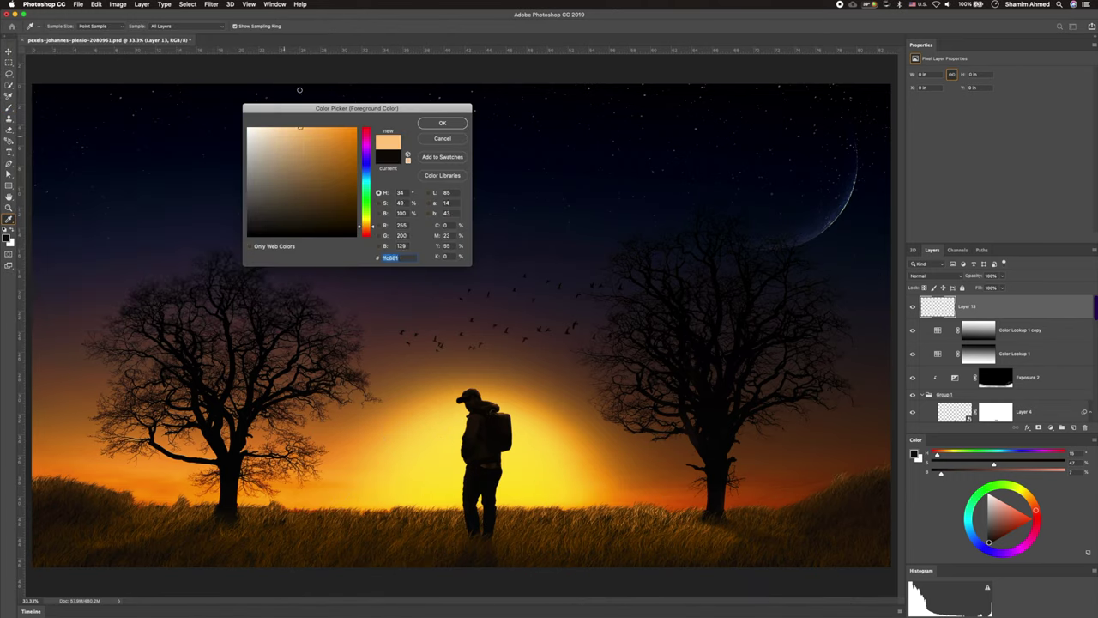
pyautogui.click(460, 129)
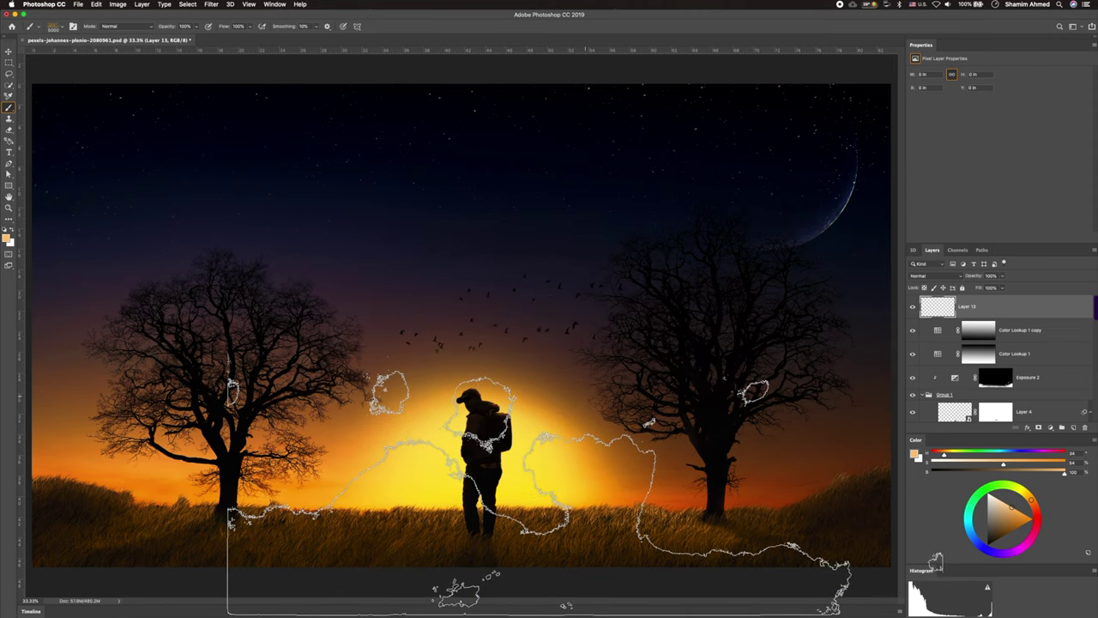
pyautogui.click(538, 490)
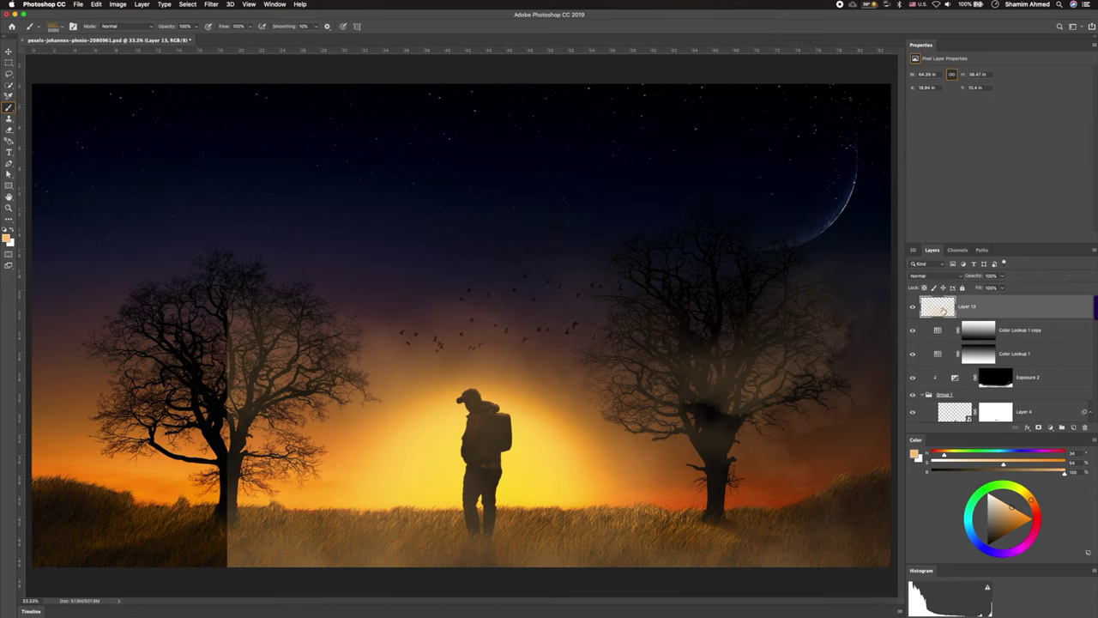
# Duplicate the fog layer and shift the copy left over the left tree
pyautogui.hotkey('ctrl', 'j')
pyautogui.hotkey('ctrl', 't')
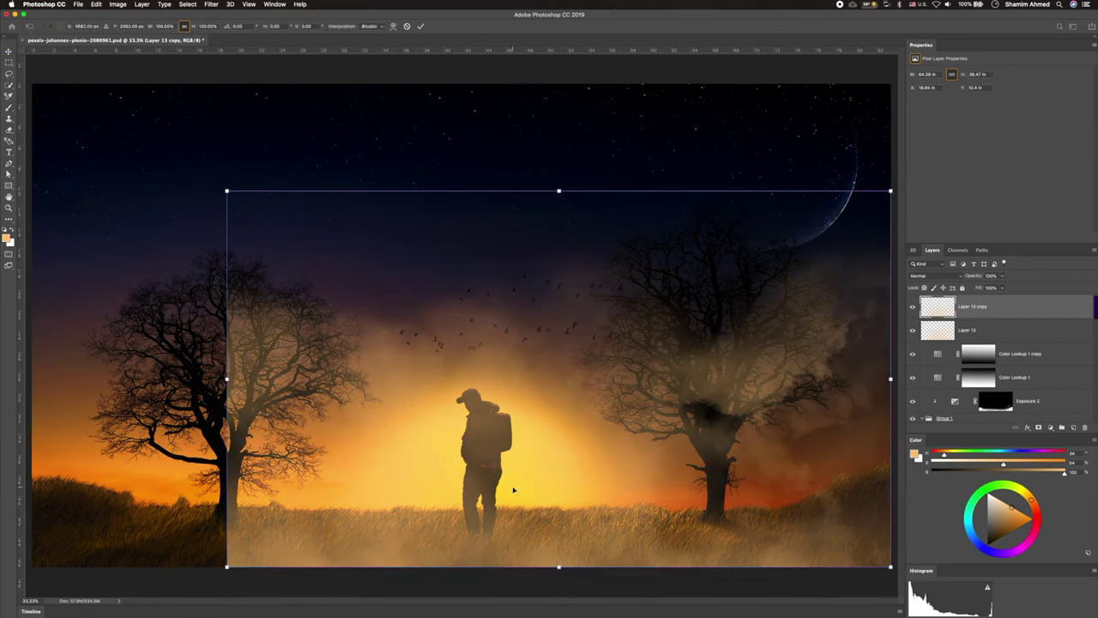
pyautogui.moveTo(518, 492)
pyautogui.mouseDown()
pyautogui.moveTo(237, 557)
pyautogui.moveTo(323, 521)
pyautogui.mouseUp()
pyautogui.press('Return')
# Mask the fog copy and paint out its hard haze edges and the band over the trunk
pyautogui.click(1038, 426)
pyautogui.press('b')
pyautogui.click(53, 26)
pyautogui.press('[')
pyautogui.press('[')
pyautogui.press('[')
pyautogui.press('[')
pyautogui.press('[')
pyautogui.press('[')
pyautogui.press('[')
pyautogui.press('[')
pyautogui.press('[')
pyautogui.press('[')
pyautogui.press('[')
pyautogui.press('[')
pyautogui.moveTo(380, 282); pyautogui.dragTo(326, 551)
pyautogui.moveTo(978, 333); pyautogui.dragTo(978, 331)
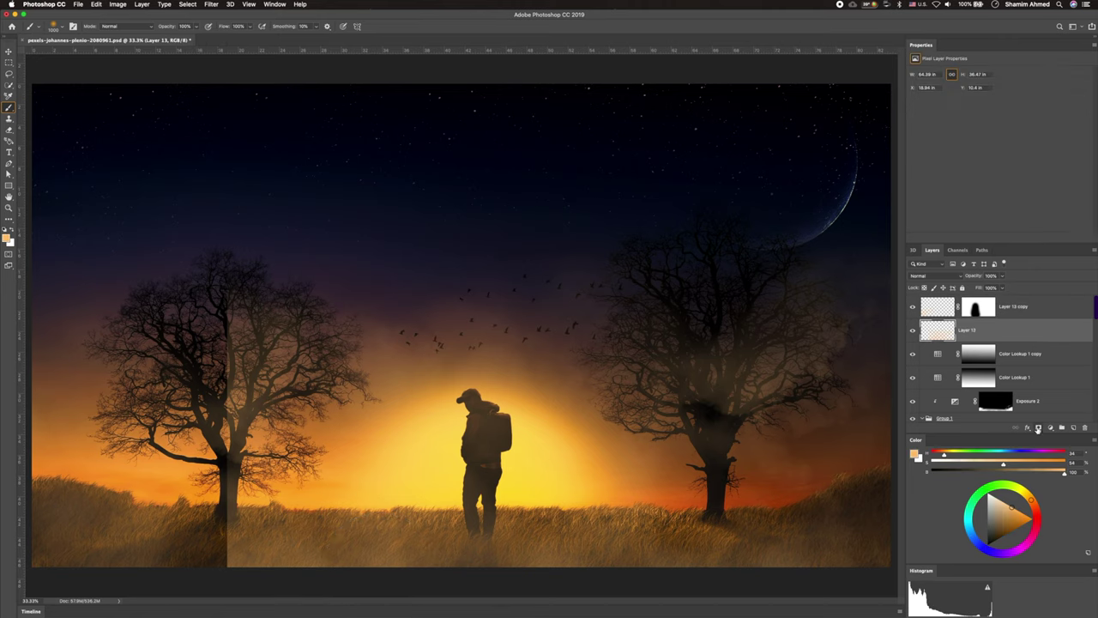
# Merge the two fog layers into one
pyautogui.click(938, 331)
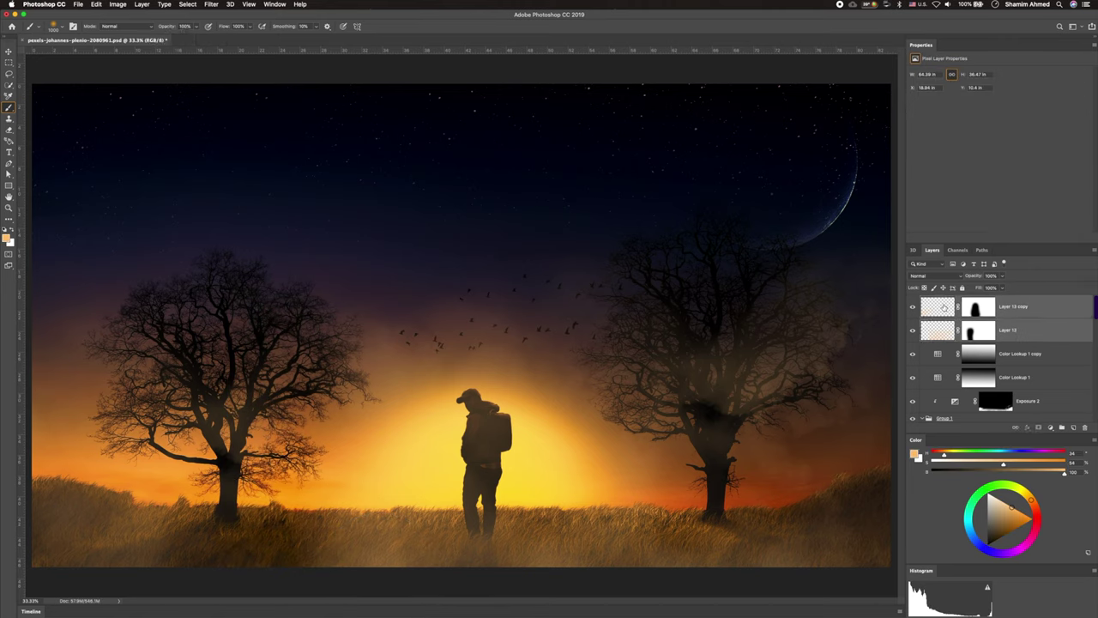
pyautogui.keyDown('shift'); pyautogui.click(943, 307); pyautogui.keyUp('shift')
pyautogui.hotkey('ctrl', 'e')
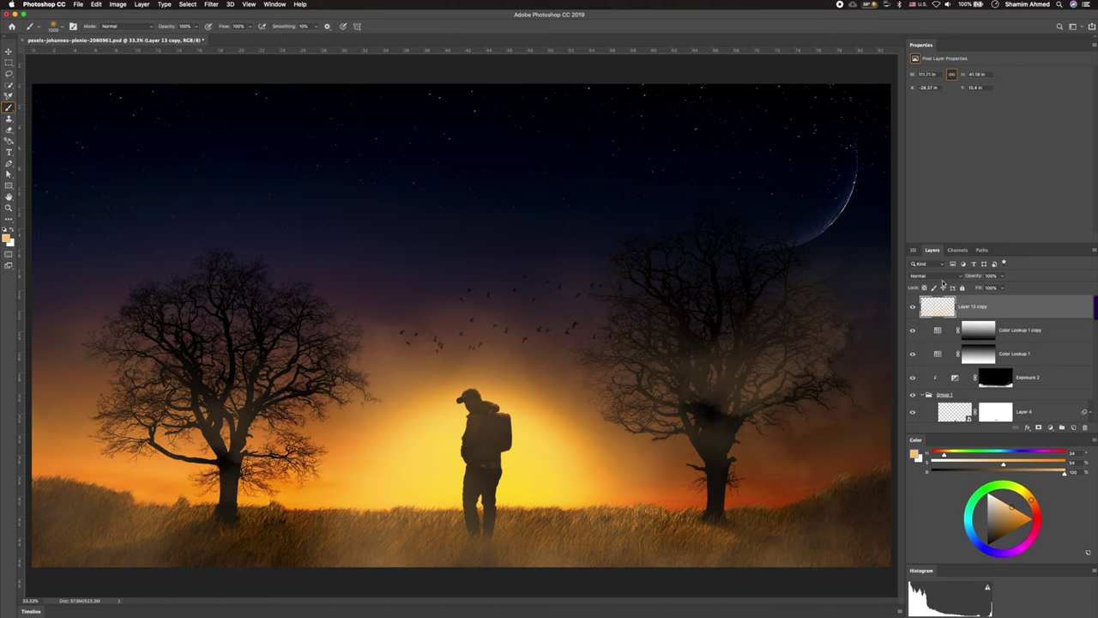
# Set the fog layer's blend mode to Overlay
pyautogui.click(931, 275)
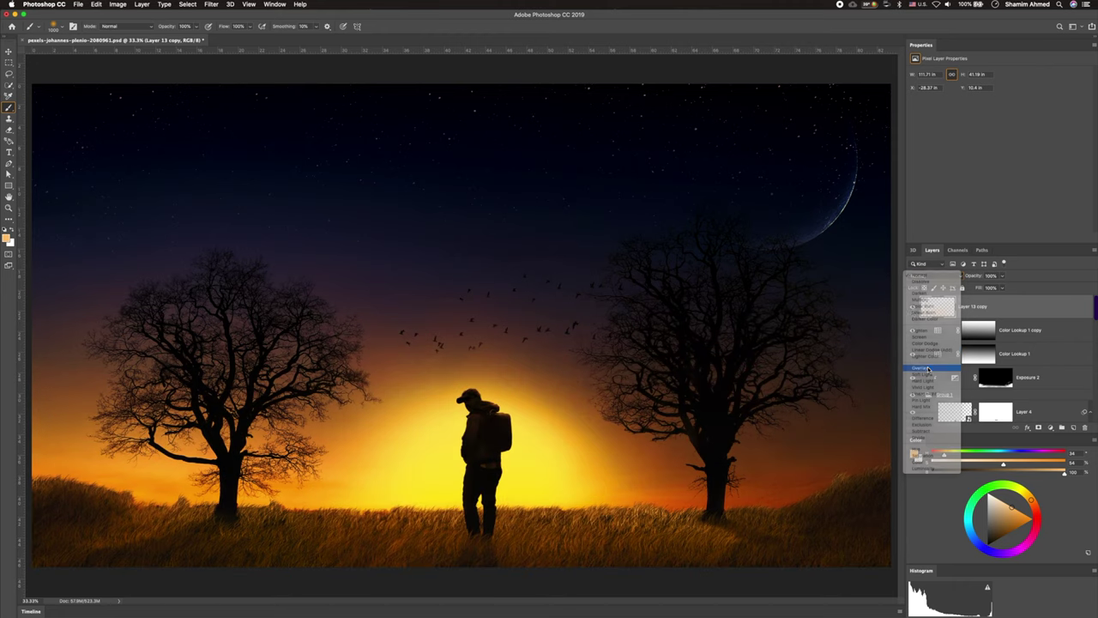
pyautogui.press('Escape')
pyautogui.click(912, 312)
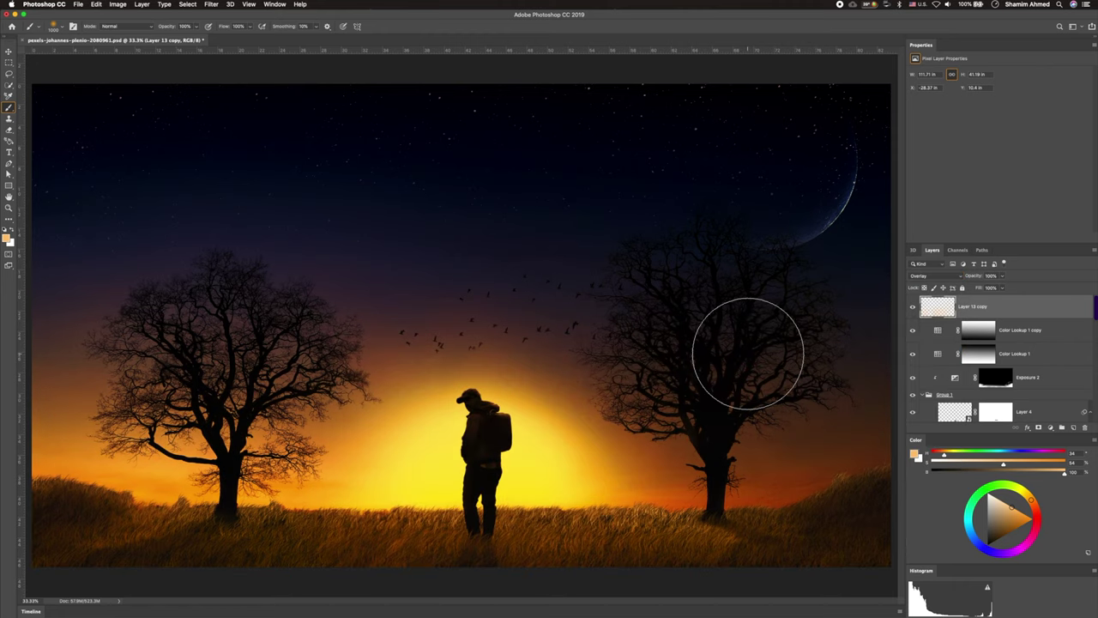
# Add a mask to the fog layer and paint it off both trees and the moon
pyautogui.click(1039, 427)
pyautogui.moveTo(841, 401)
pyautogui.mouseDown()
pyautogui.moveTo(558, 380)
pyautogui.moveTo(49, 368)
pyautogui.mouseUp()
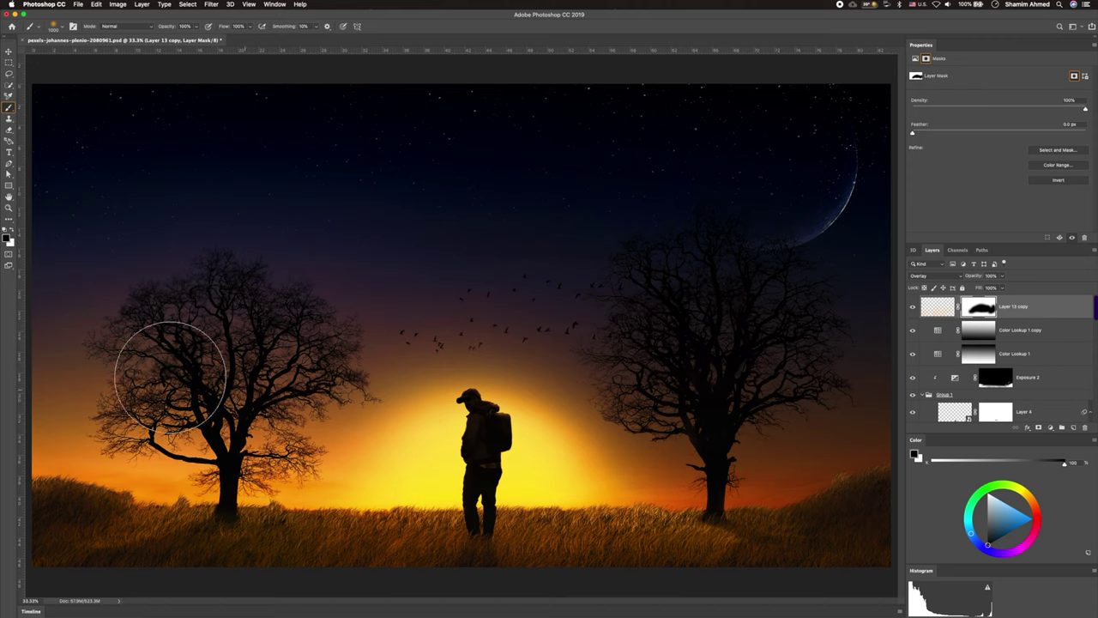
pyautogui.moveTo(711, 411)
pyautogui.mouseDown()
pyautogui.moveTo(97, 343)
pyautogui.moveTo(703, 367)
pyautogui.moveTo(863, 228)
pyautogui.mouseUp()
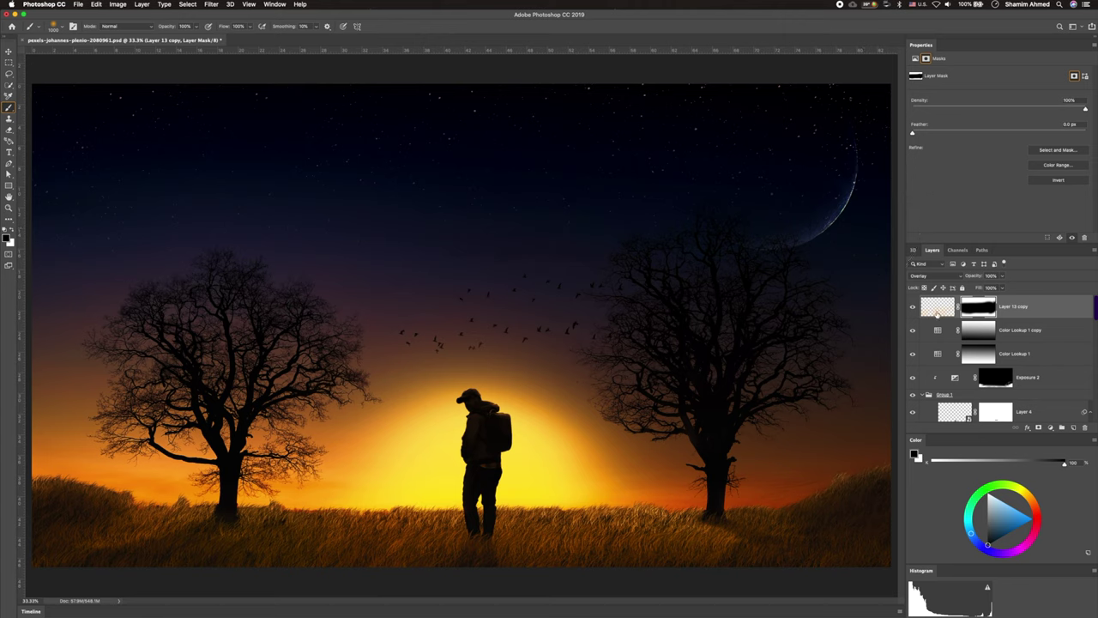
pyautogui.scroll(-5, 987, 361)
pyautogui.keyDown('shift'); pyautogui.click(938, 411); pyautogui.keyUp('shift')
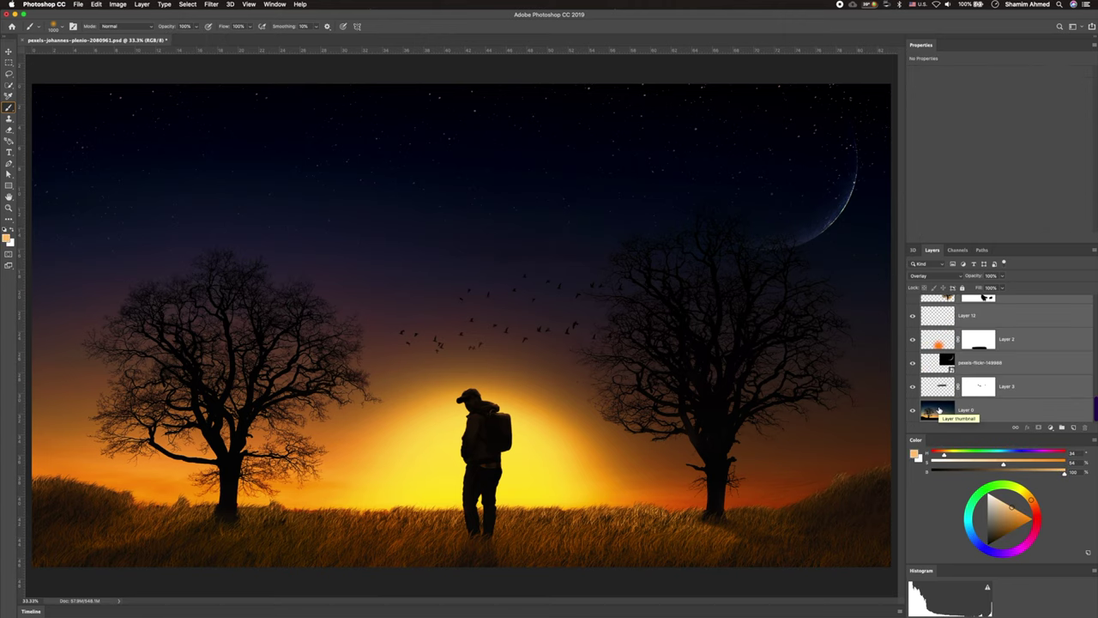
# Stamp all visible layers into a new merged top layer and launch Camera Raw Filter
pyautogui.hotkey('ctrl', 'alt', 'shift', 'e')
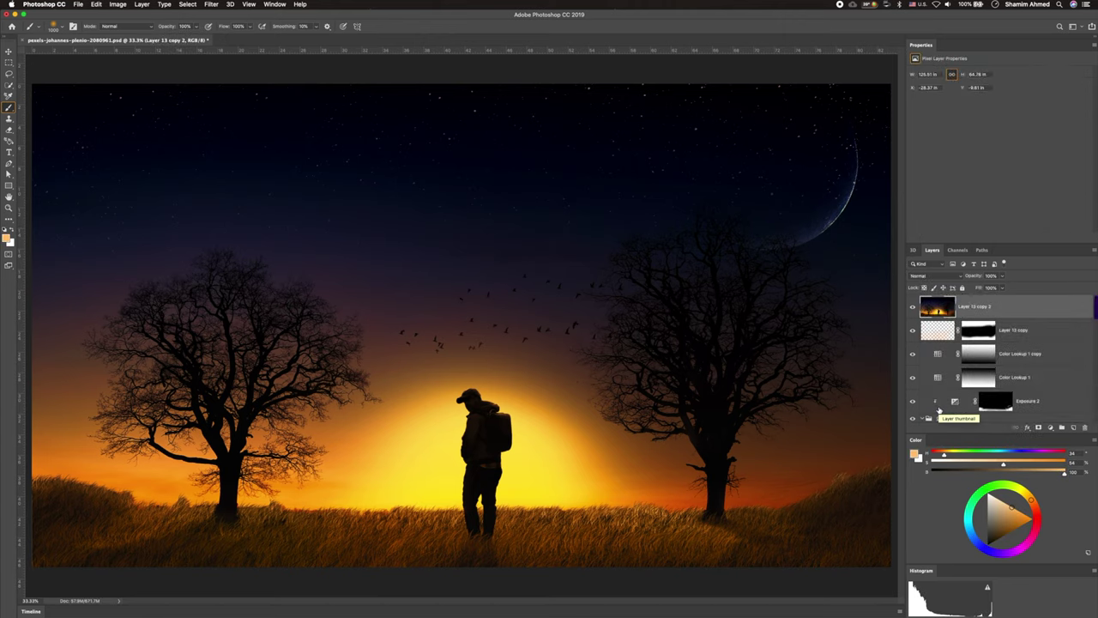
pyautogui.press('v')
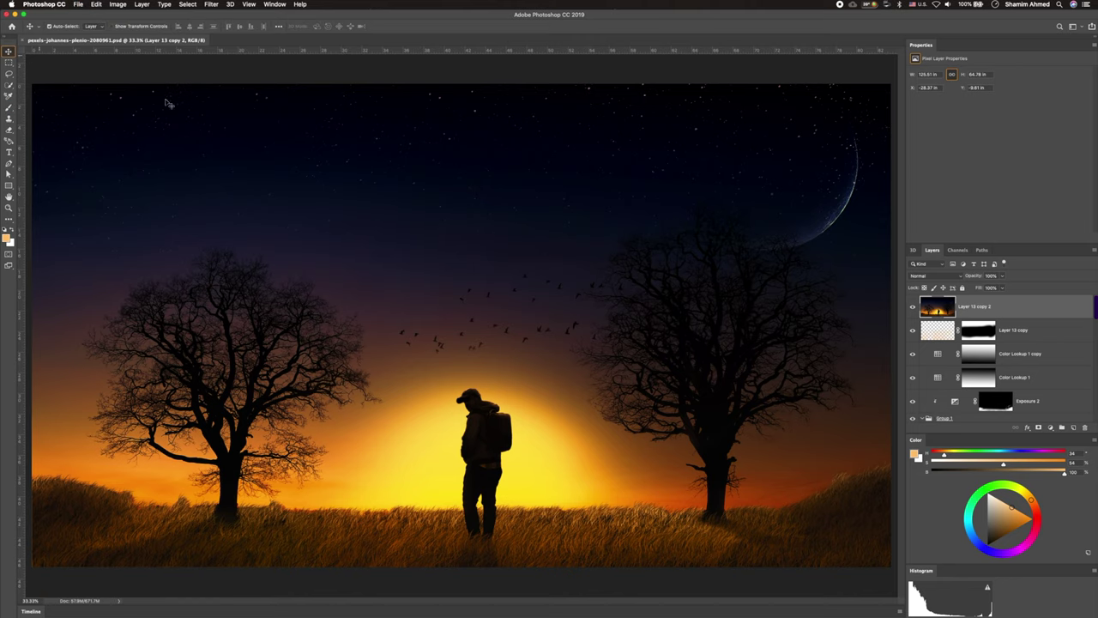
pyautogui.click(211, 5)
pyautogui.click(232, 68)
# Crop the canvas to the image with the Crop tool
pyautogui.rightClick(9, 219)
pyautogui.click(53, 262)
pyautogui.doubleClick(880, 313)
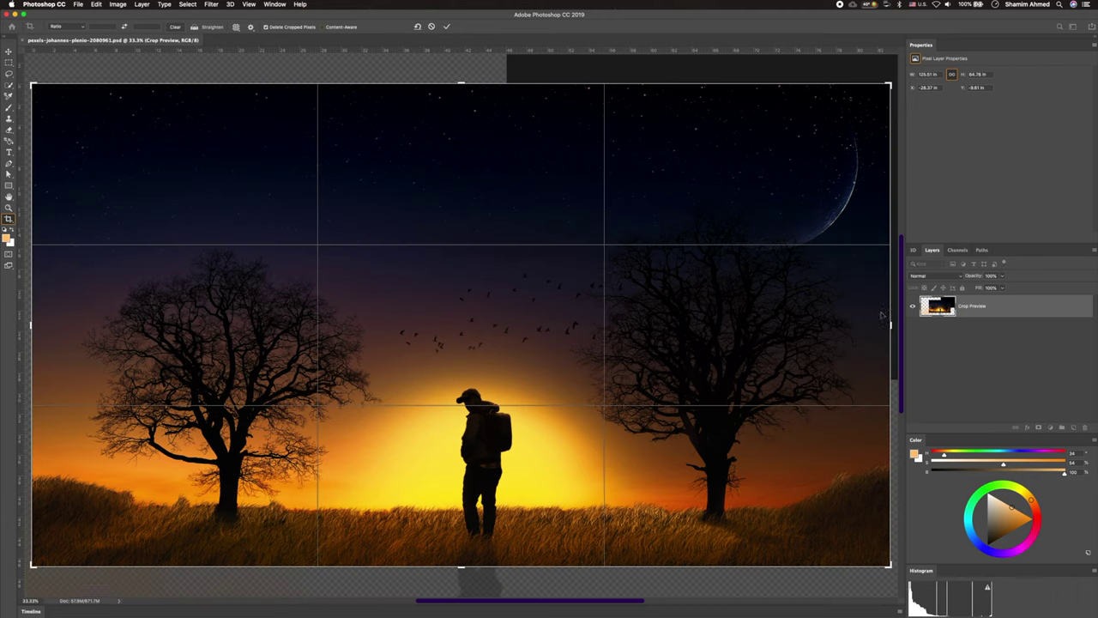
pyautogui.click(211, 4)
# In Camera Raw, raise Exposure to +0.50, boost Vibrance, and brighten Highlights to about +23
pyautogui.click(249, 58)
pyautogui.moveTo(1012, 232); pyautogui.dragTo(1015, 232)
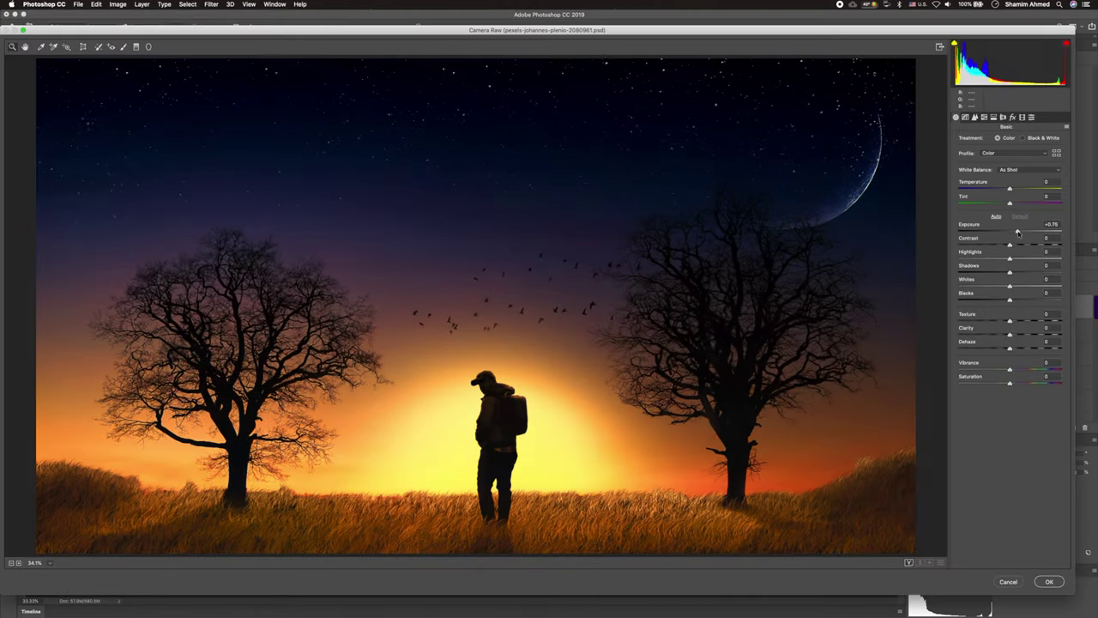
pyautogui.moveTo(1009, 369); pyautogui.dragTo(1036, 370)
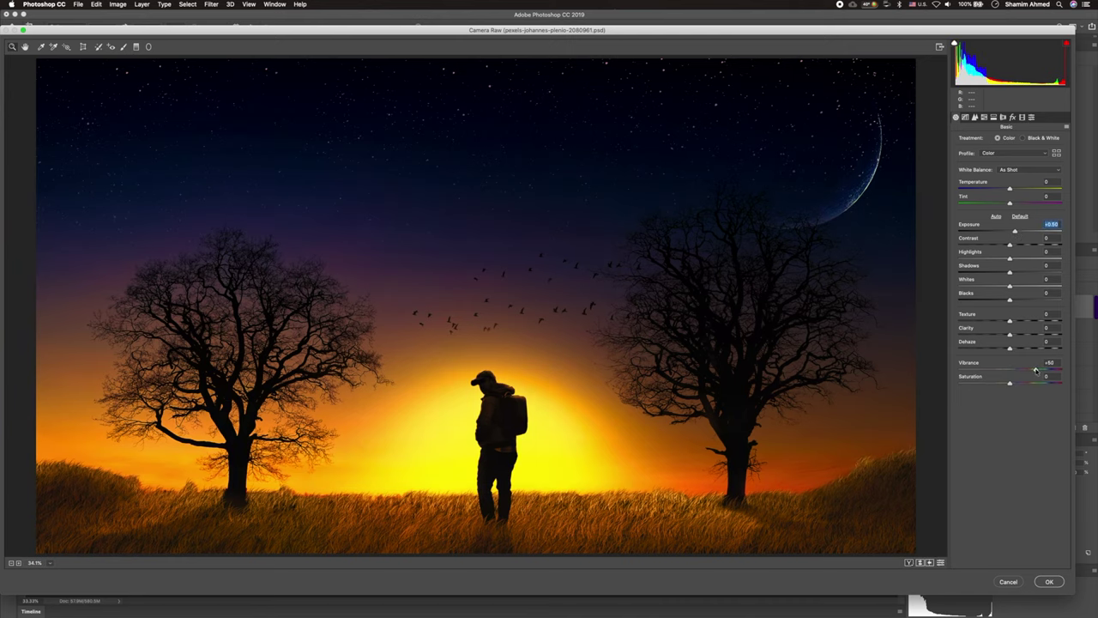
pyautogui.moveTo(1010, 260)
pyautogui.mouseDown()
pyautogui.moveTo(1021, 260)
pyautogui.moveTo(995, 274)
pyautogui.moveTo(1007, 273)
pyautogui.mouseUp()
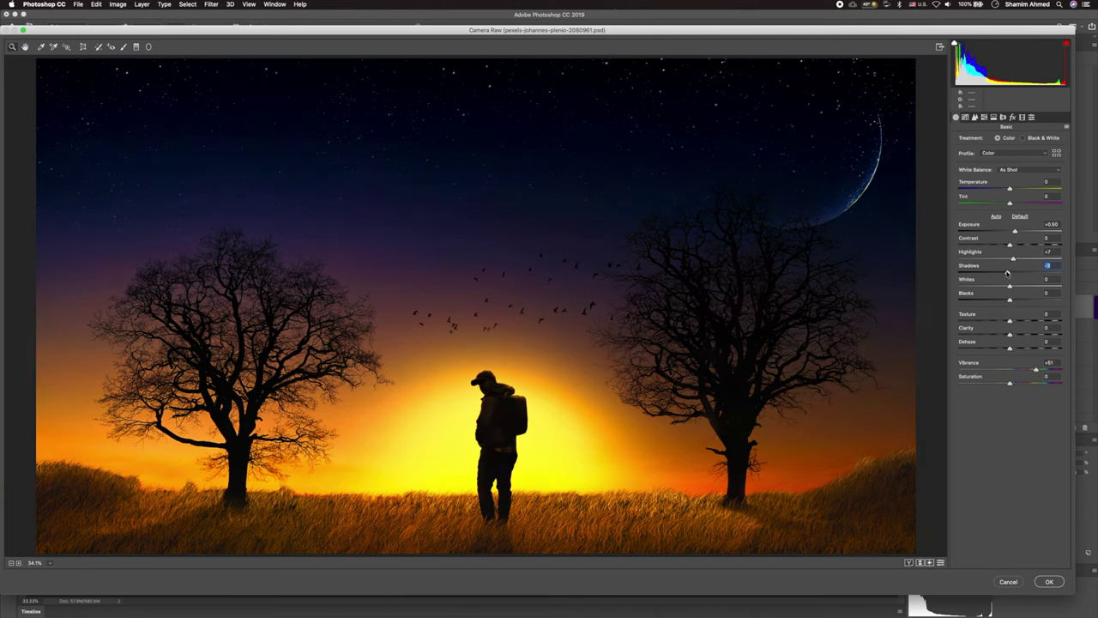
# Set HSL Luminance Oranges to -22, apply the grade, and hide the layer to compare
pyautogui.click(983, 117)
pyautogui.click(1025, 140)
pyautogui.moveTo(1009, 187); pyautogui.dragTo(996, 187)
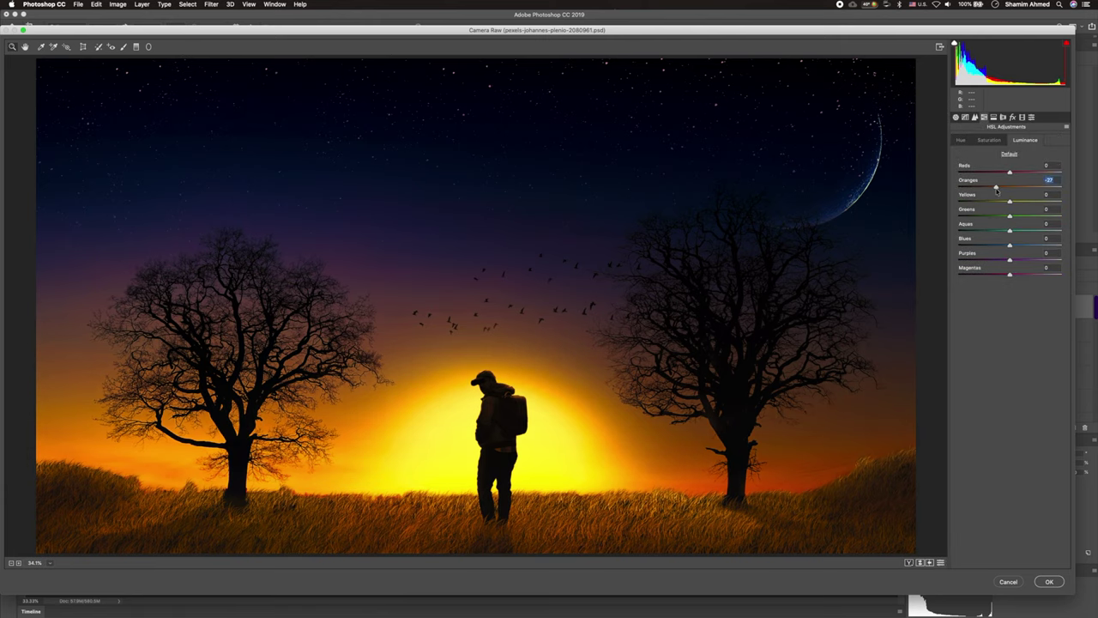
pyautogui.click(1051, 584)
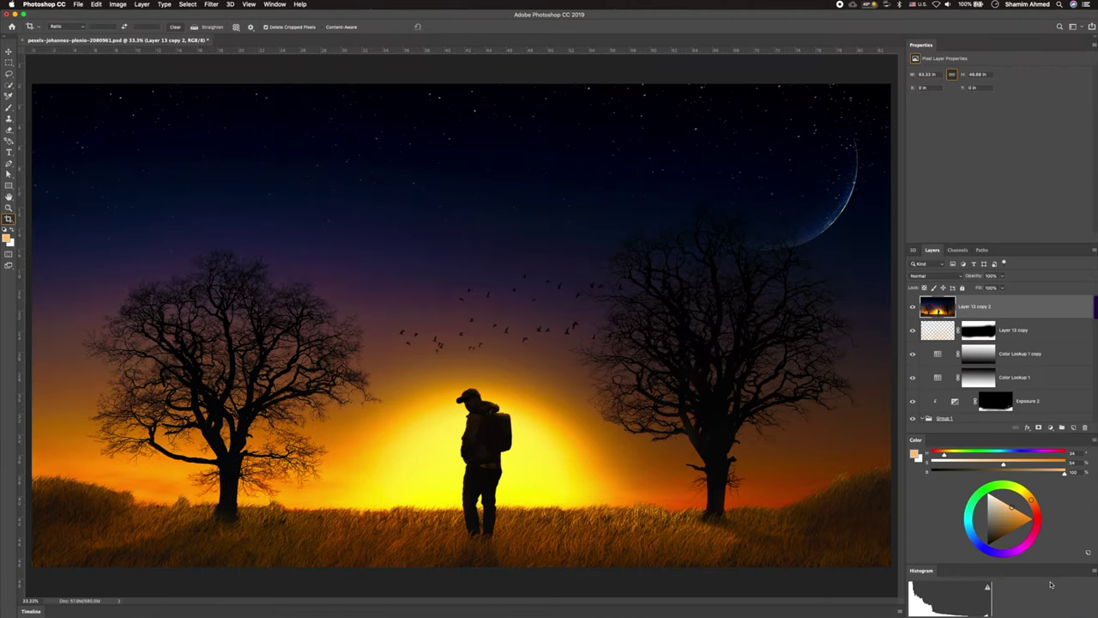
pyautogui.click(912, 307)
# Show the graded top layer again and bring up the File menu
pyautogui.click(911, 307)
pyautogui.click(78, 5)
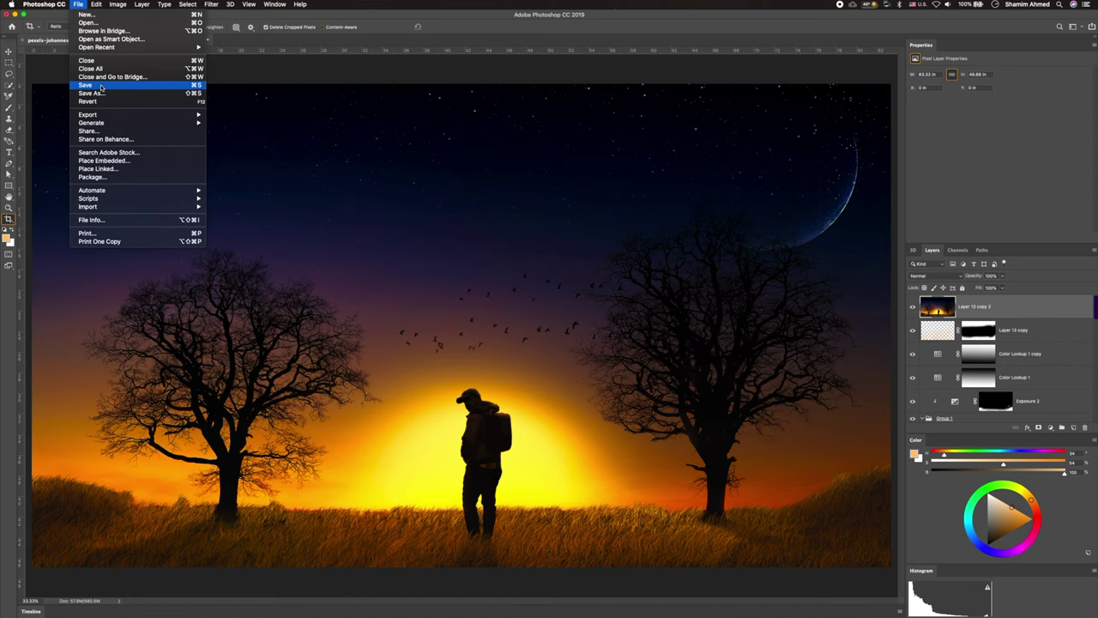
# Save the document, then save a PNG copy of it
pyautogui.click(100, 87)
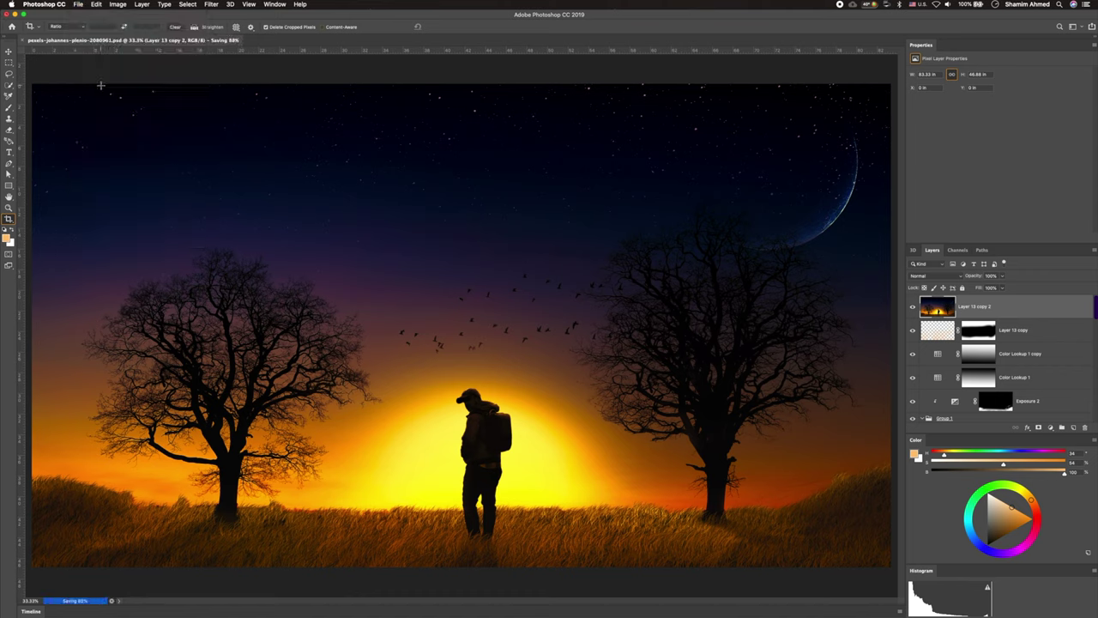
pyautogui.click(78, 4)
pyautogui.click(91, 93)
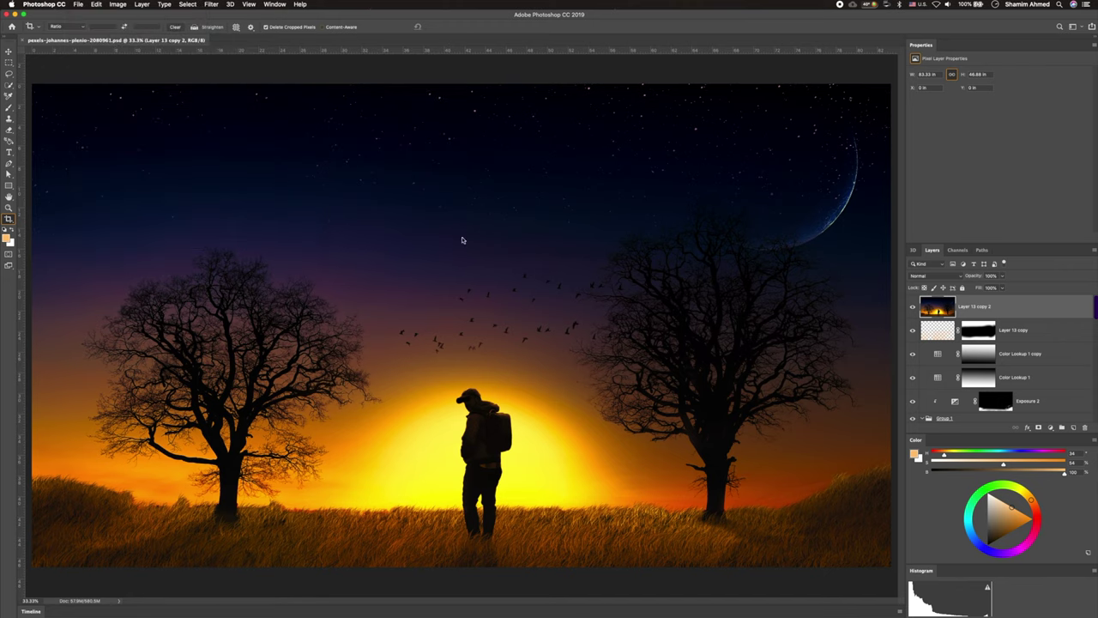
pyautogui.click(497, 298)
pyautogui.click(492, 415)
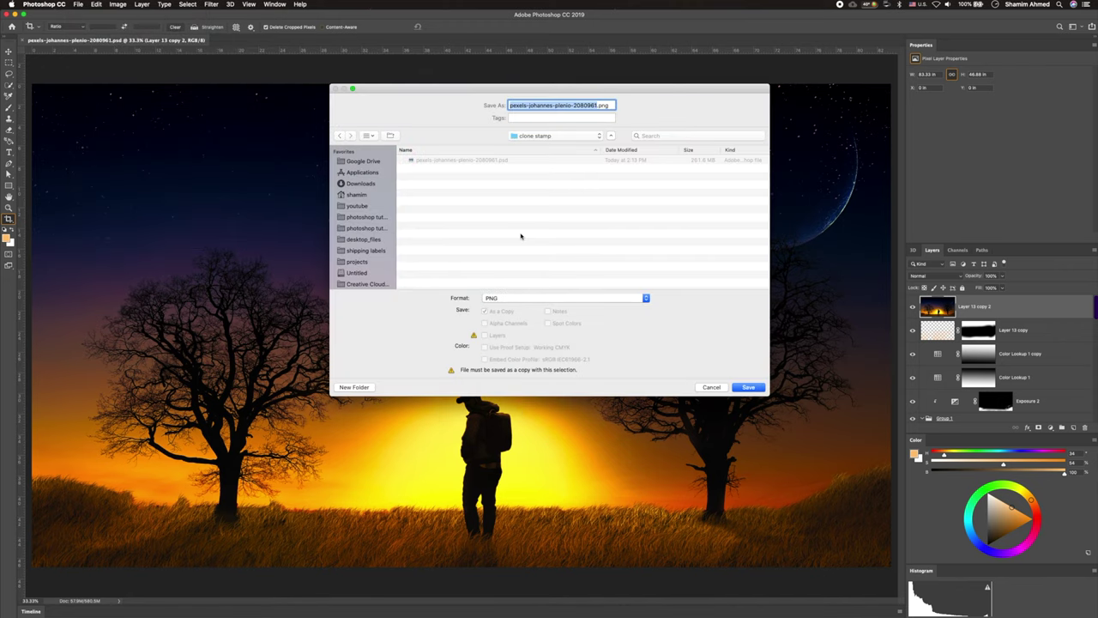
pyautogui.press('Return')
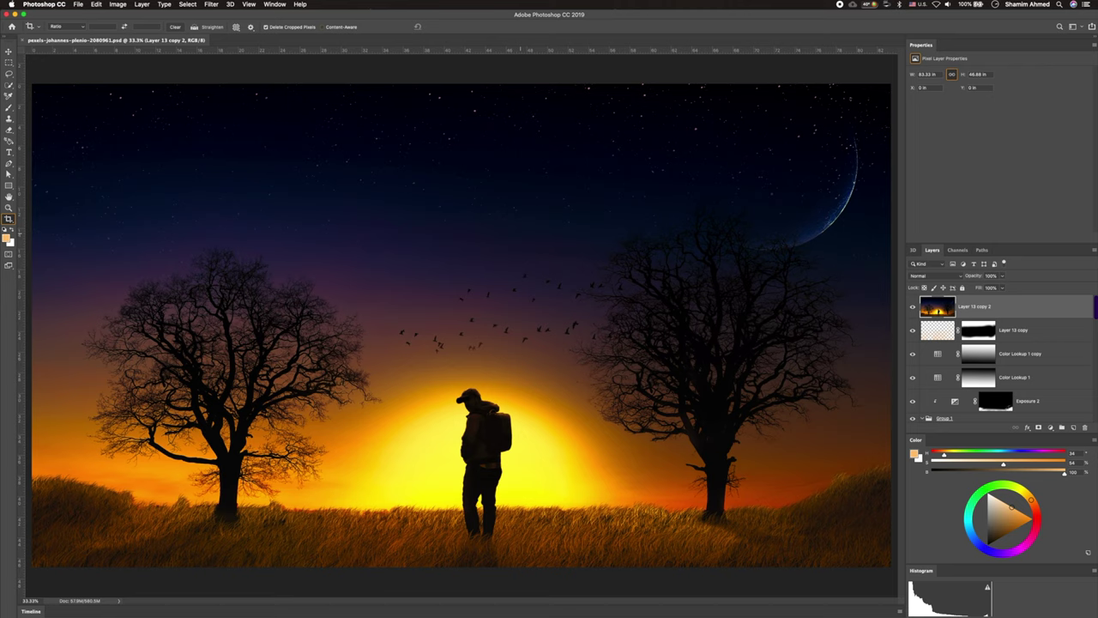
# Check the Image Size settings and close them unchanged
pyautogui.click(117, 4)
pyautogui.click(133, 71)
pyautogui.click(247, 203)
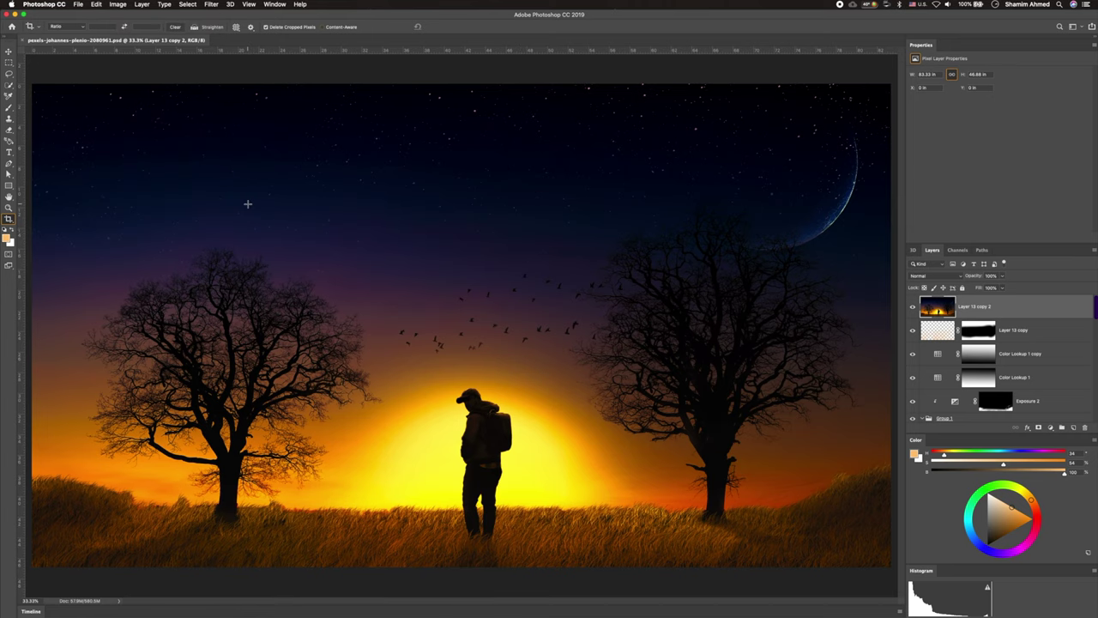